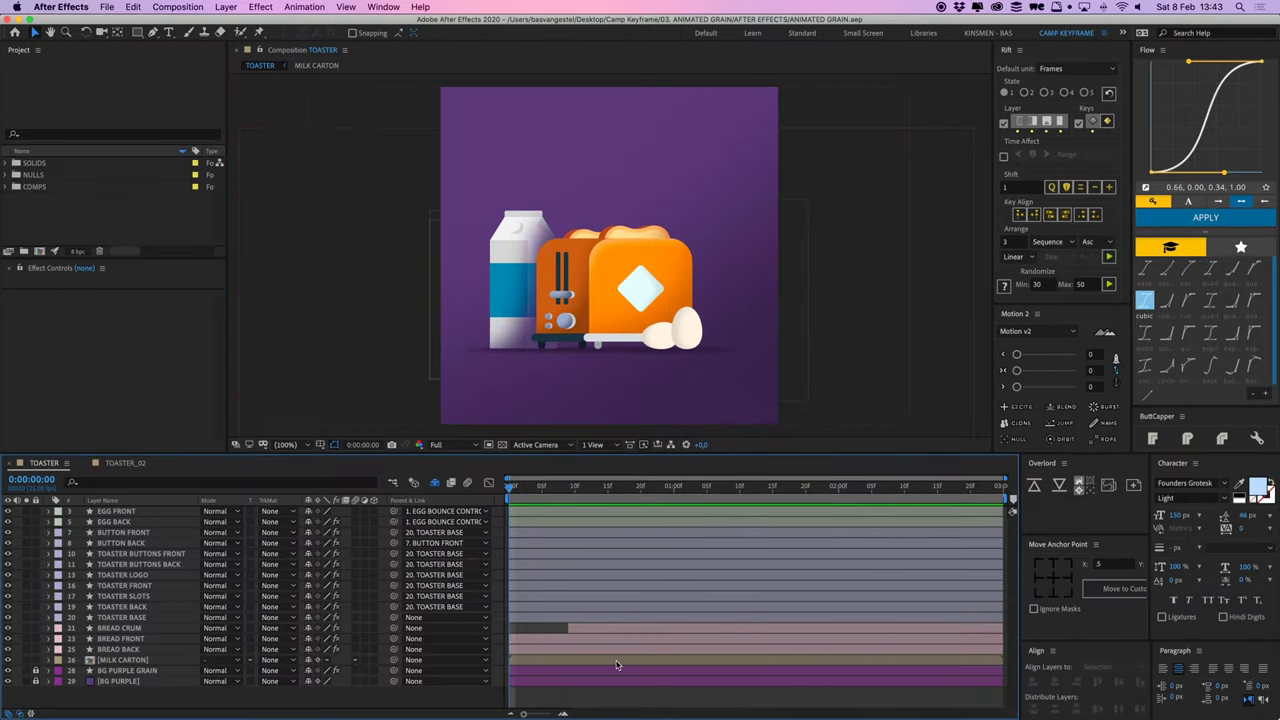
# Step: Preview the TOASTER animation, inspect the grain shading at 200% magnification, and return to the first frame
pyautogui.press('space')
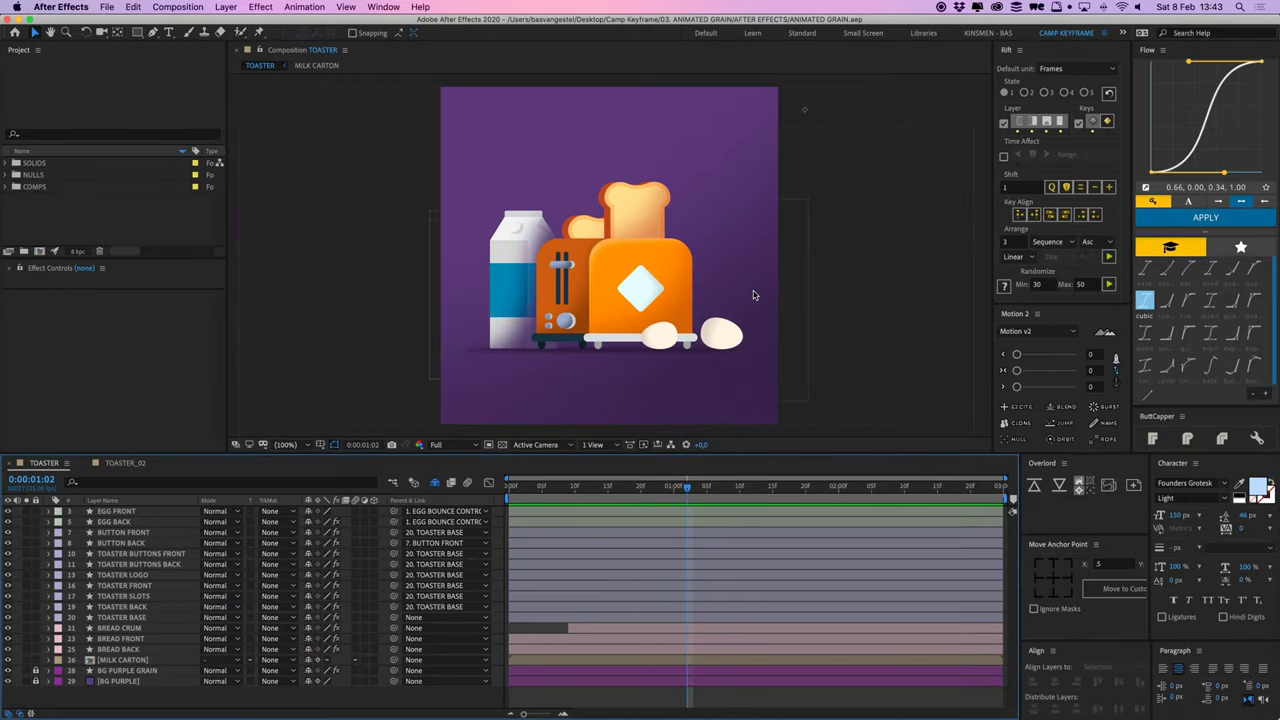
pyautogui.press('.')
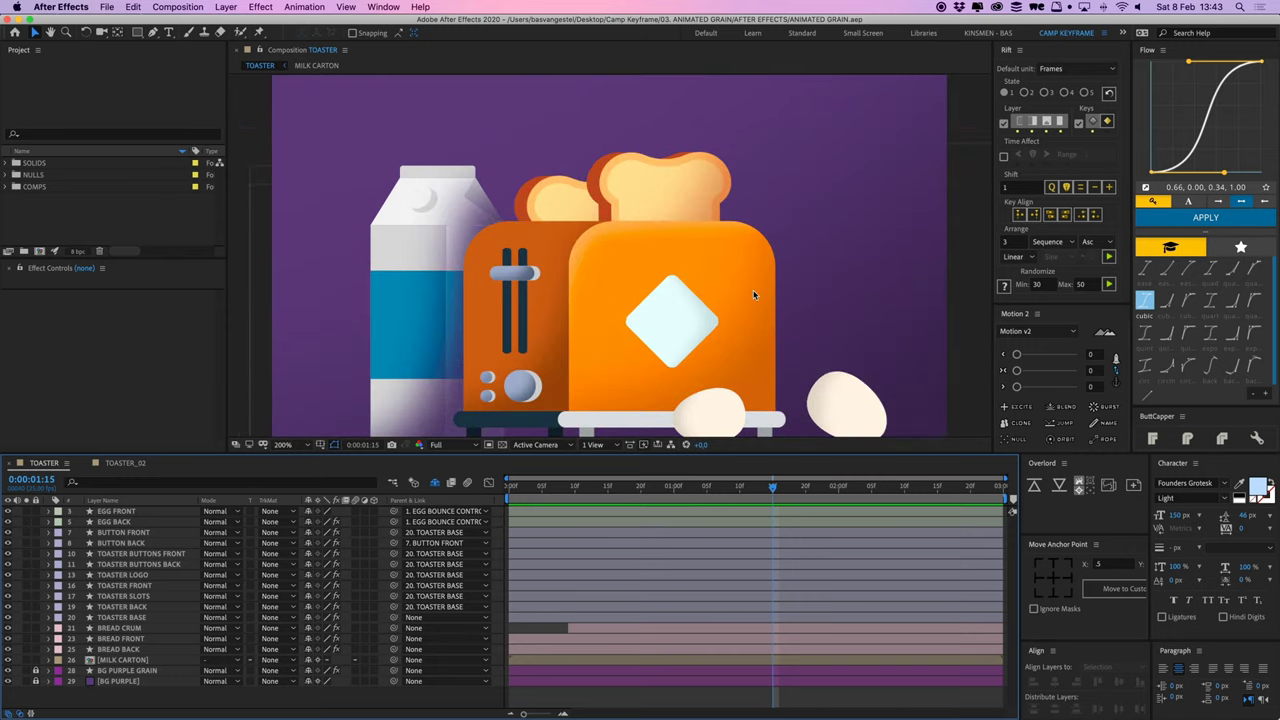
pyautogui.moveTo(742, 331); pyautogui.dragTo(668, 233)
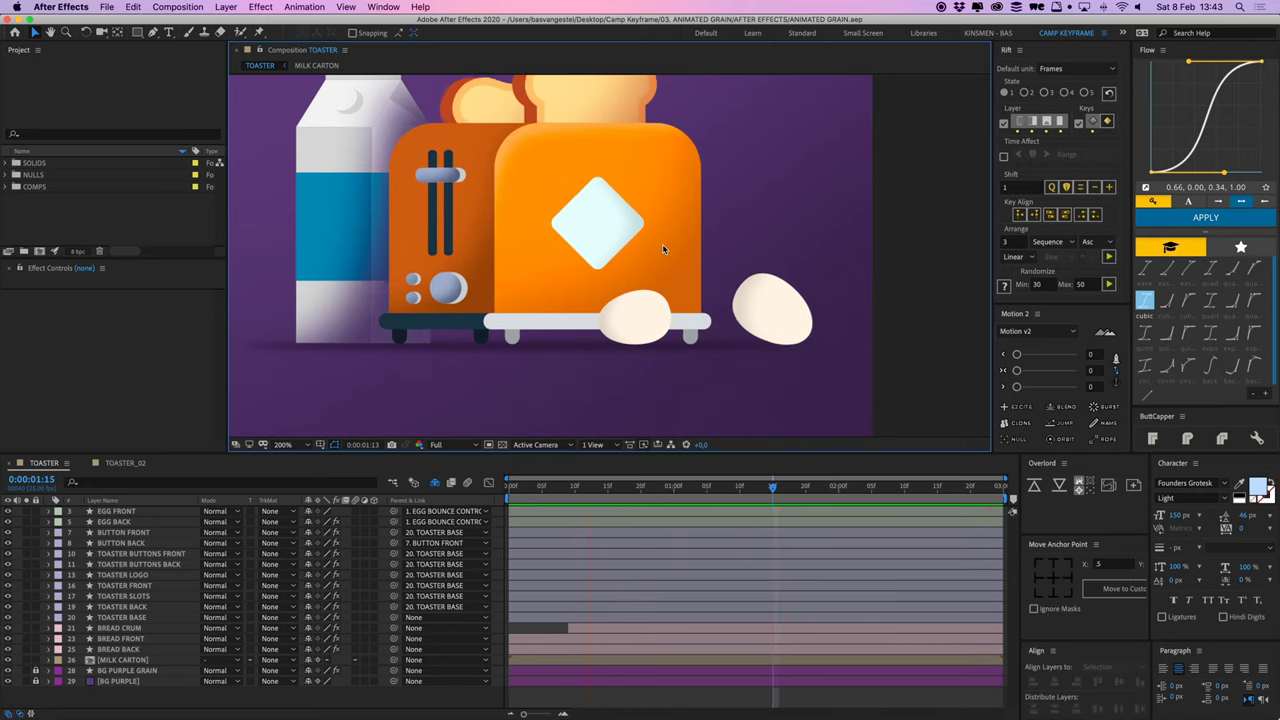
pyautogui.press('space')
pyautogui.moveTo(665, 226); pyautogui.dragTo(670, 277)
pyautogui.press(',')
pyautogui.click(510, 489)
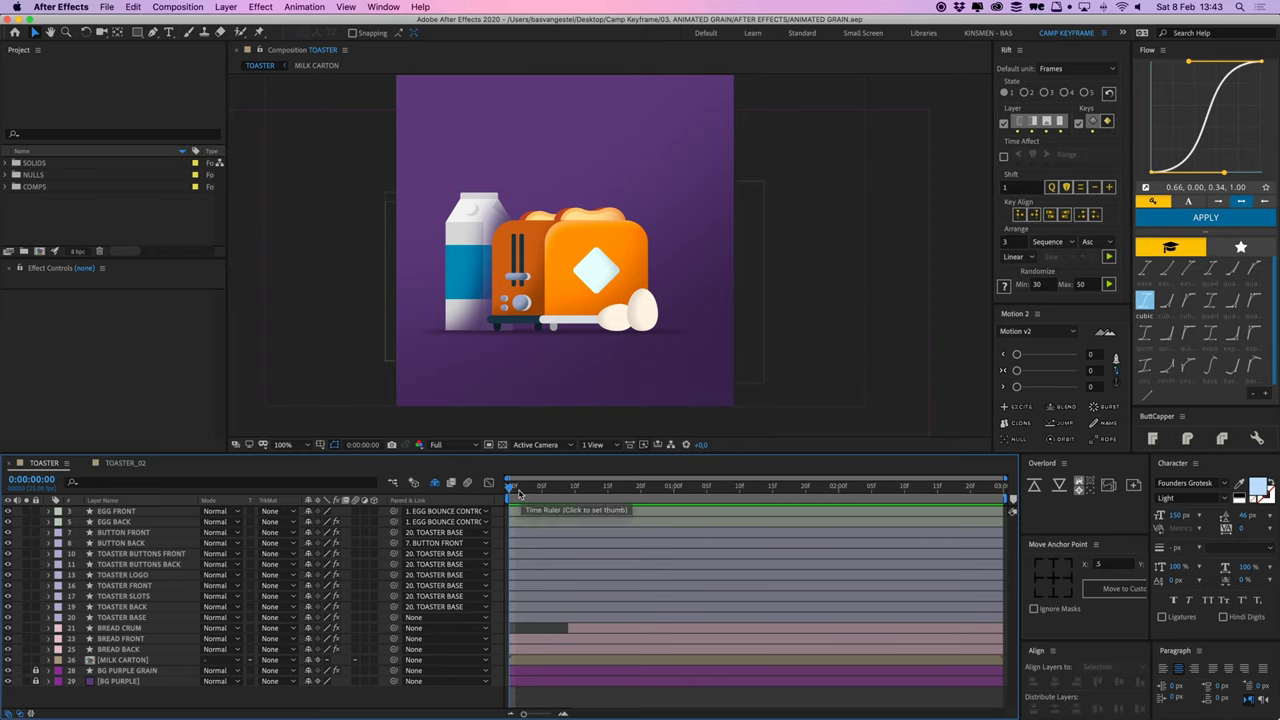
pyautogui.moveTo(609, 243); pyautogui.dragTo(606, 257)
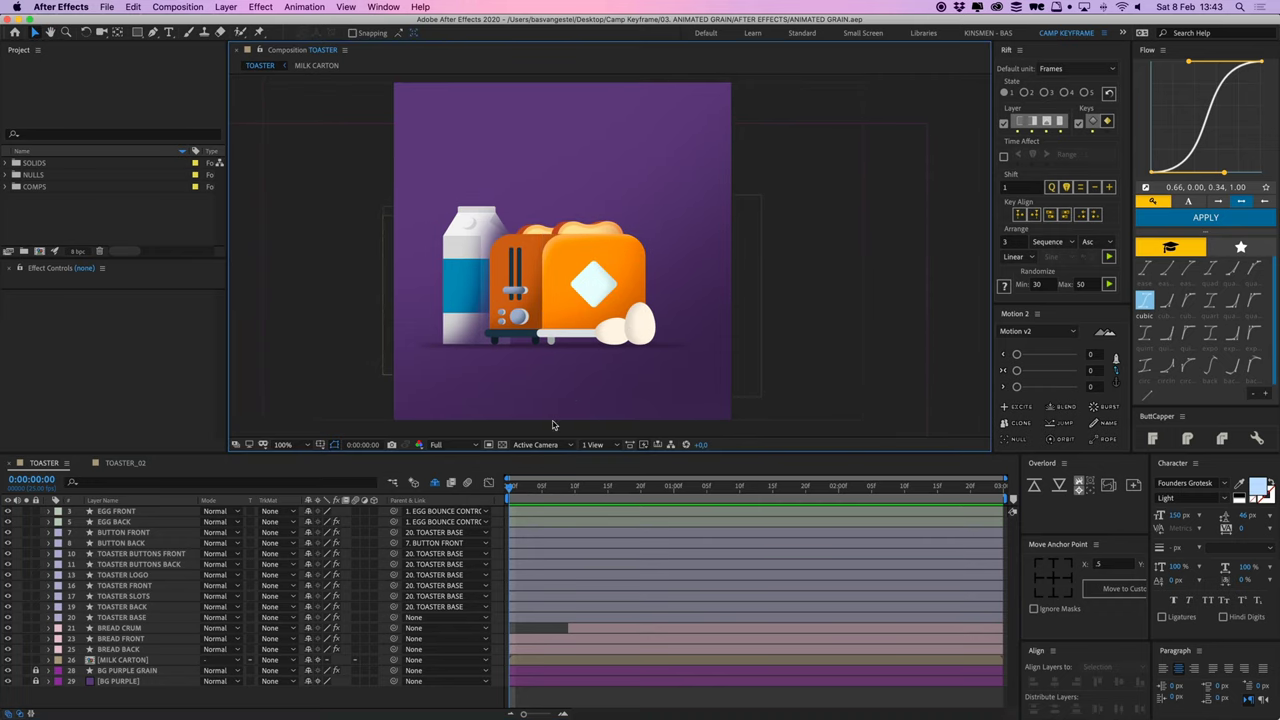
# Step: Reveal the TOASTER BASE layer's position and rotation keyframes and preview the animation from frame 9
pyautogui.click(569, 305)
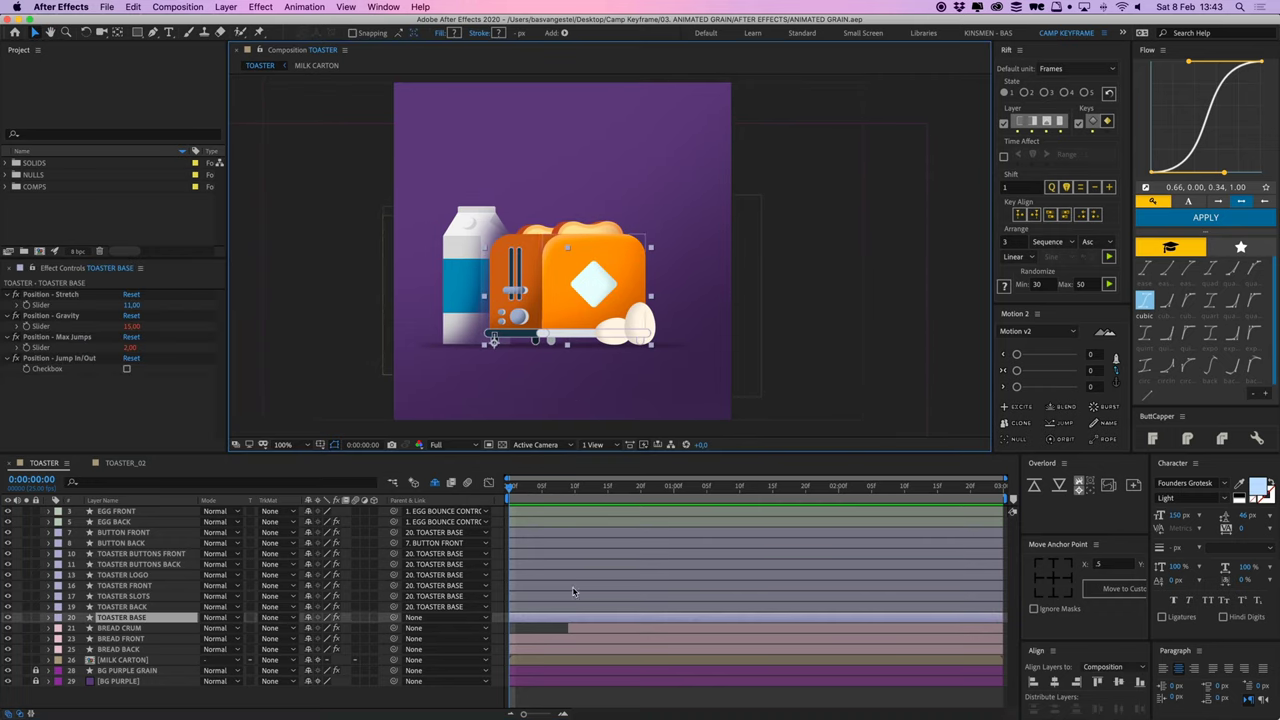
pyautogui.press('u')
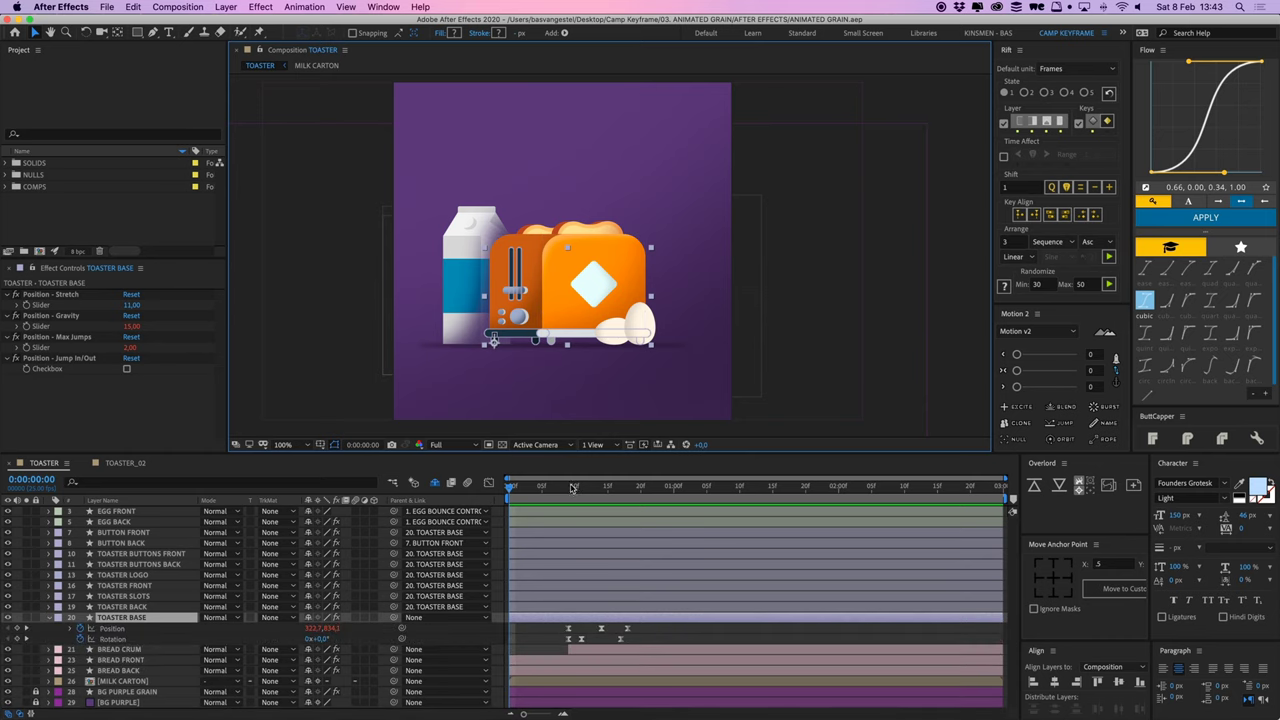
pyautogui.moveTo(572, 488)
pyautogui.mouseDown()
pyautogui.moveTo(643, 495)
pyautogui.moveTo(570, 498)
pyautogui.mouseUp()
pyautogui.press('space')
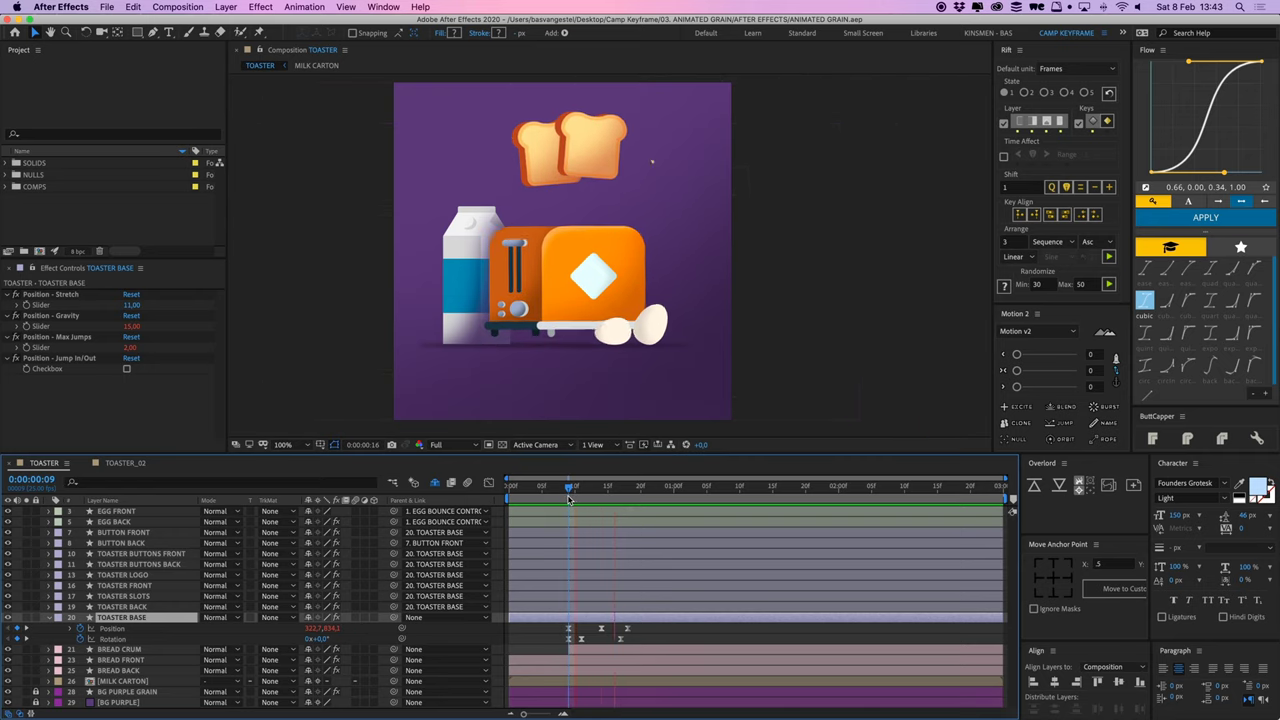
# Step: Examine the toaster's jump up close by scrubbing from frame 6 to frame 20 and playing the rest
pyautogui.click(779, 103)
pyautogui.press('.')
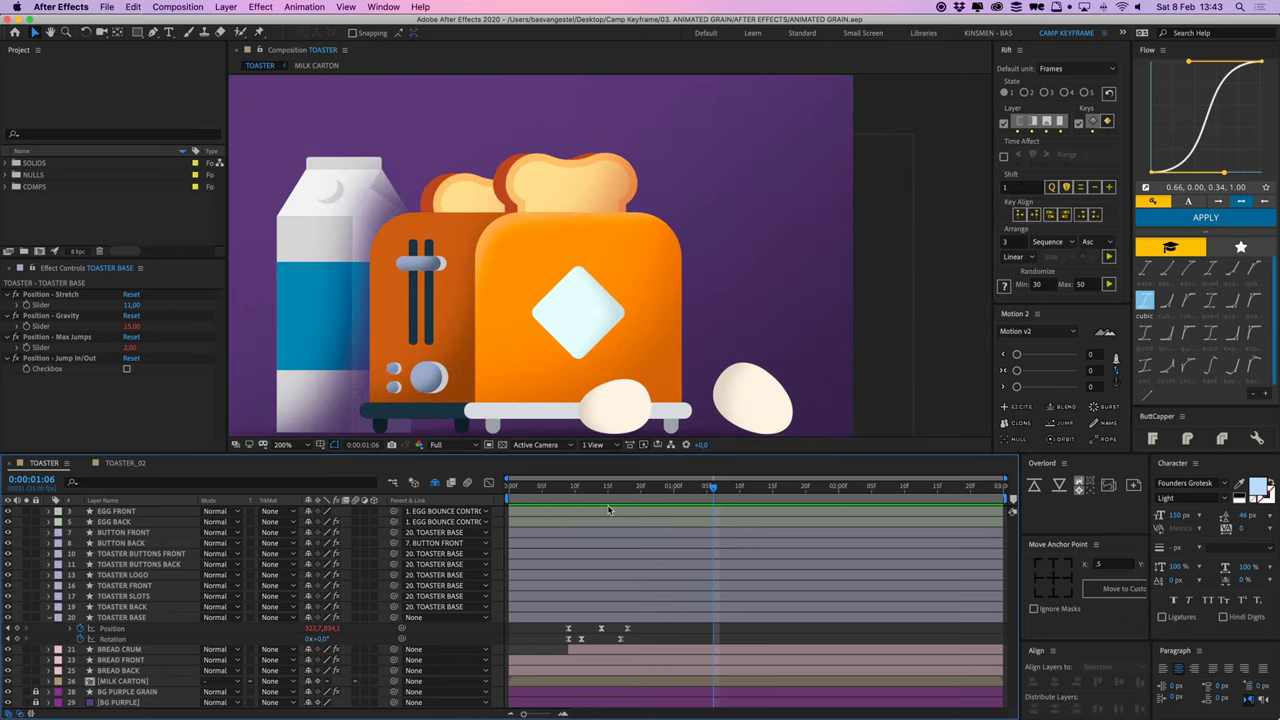
pyautogui.moveTo(600, 490); pyautogui.dragTo(547, 490)
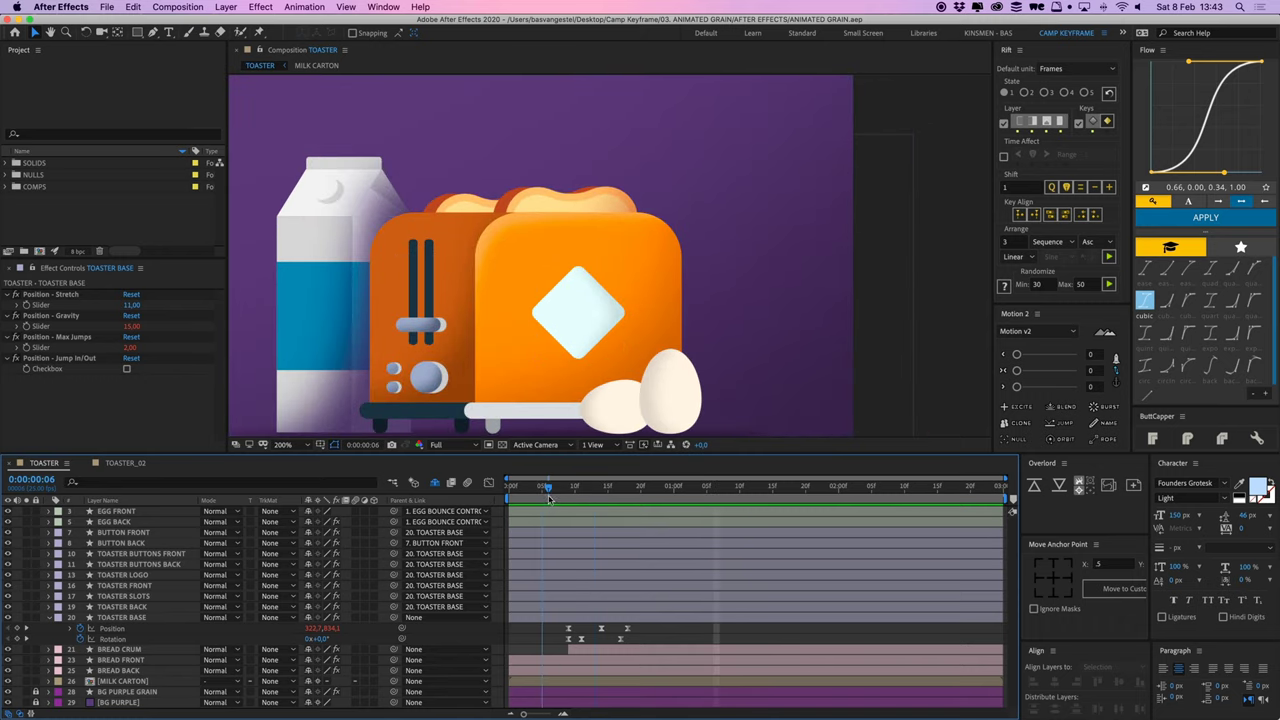
pyautogui.click(130, 619)
pyautogui.click(556, 635)
pyautogui.moveTo(550, 492); pyautogui.dragTo(640, 490)
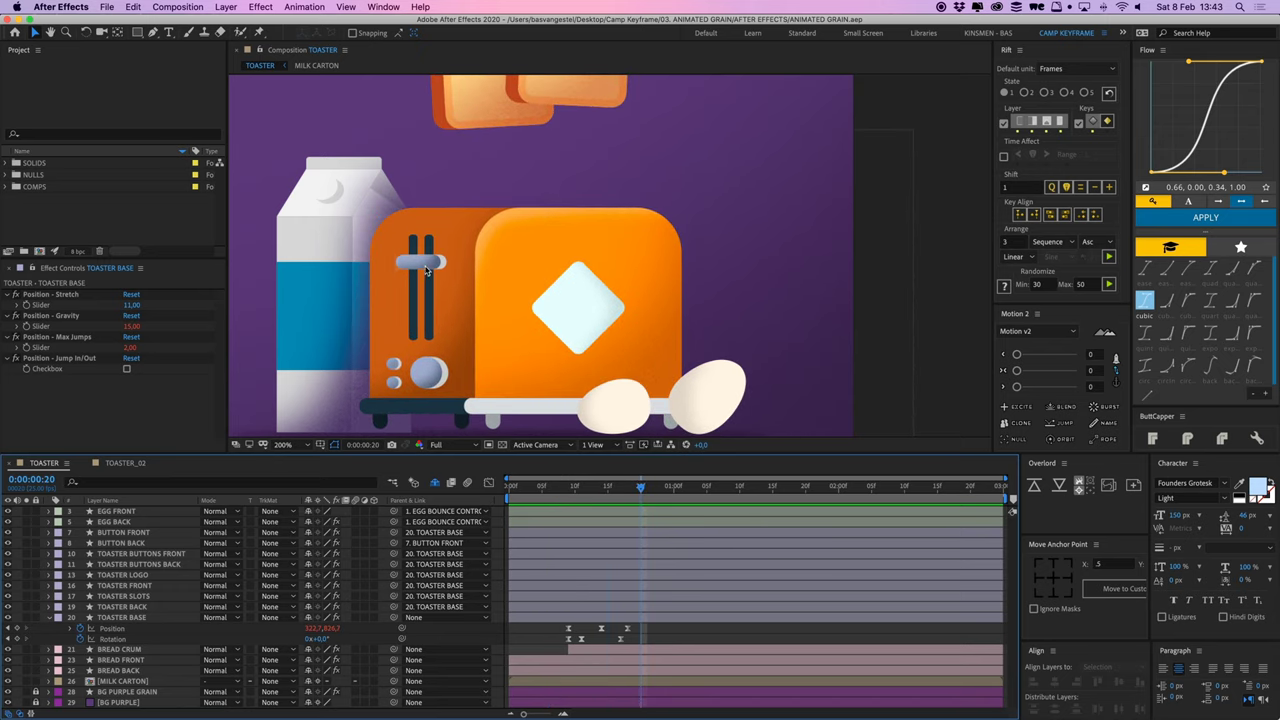
pyautogui.press('space')
pyautogui.press('space')
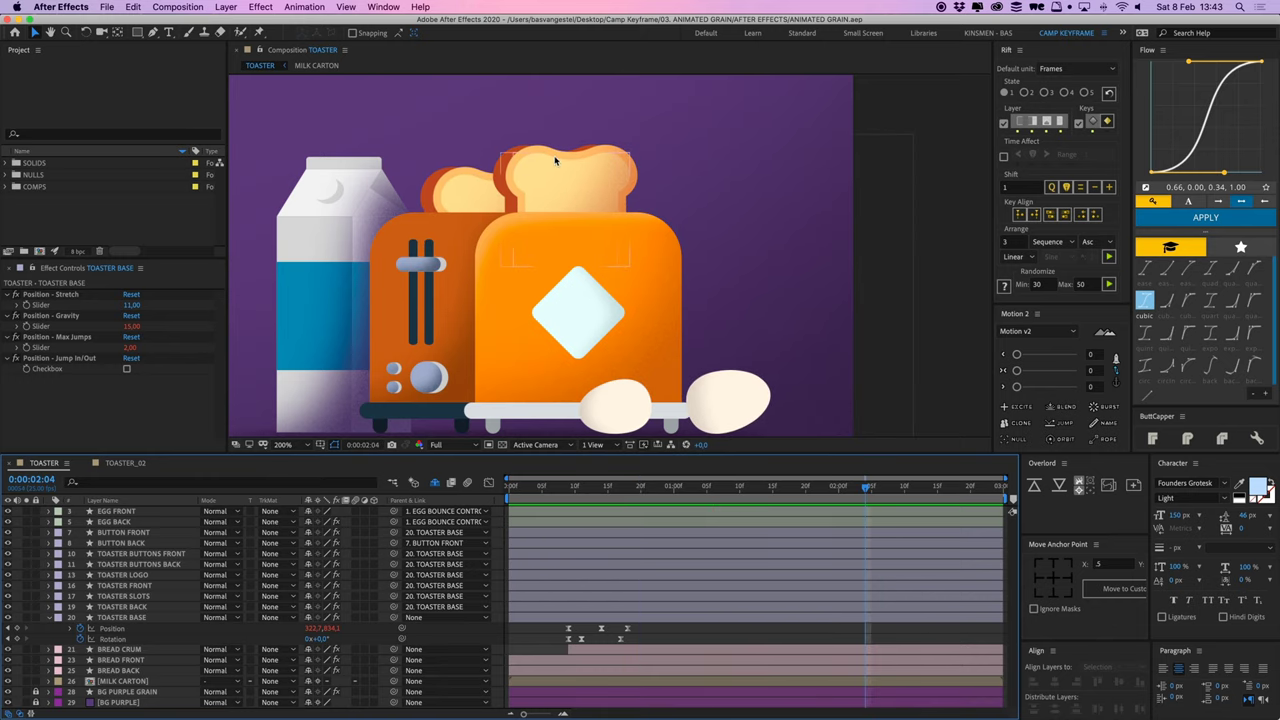
# Step: Reveal the BREAD FRONT layer's keyframes and preview how the bread pops out of the toaster
pyautogui.scroll(-5, 515, 195)
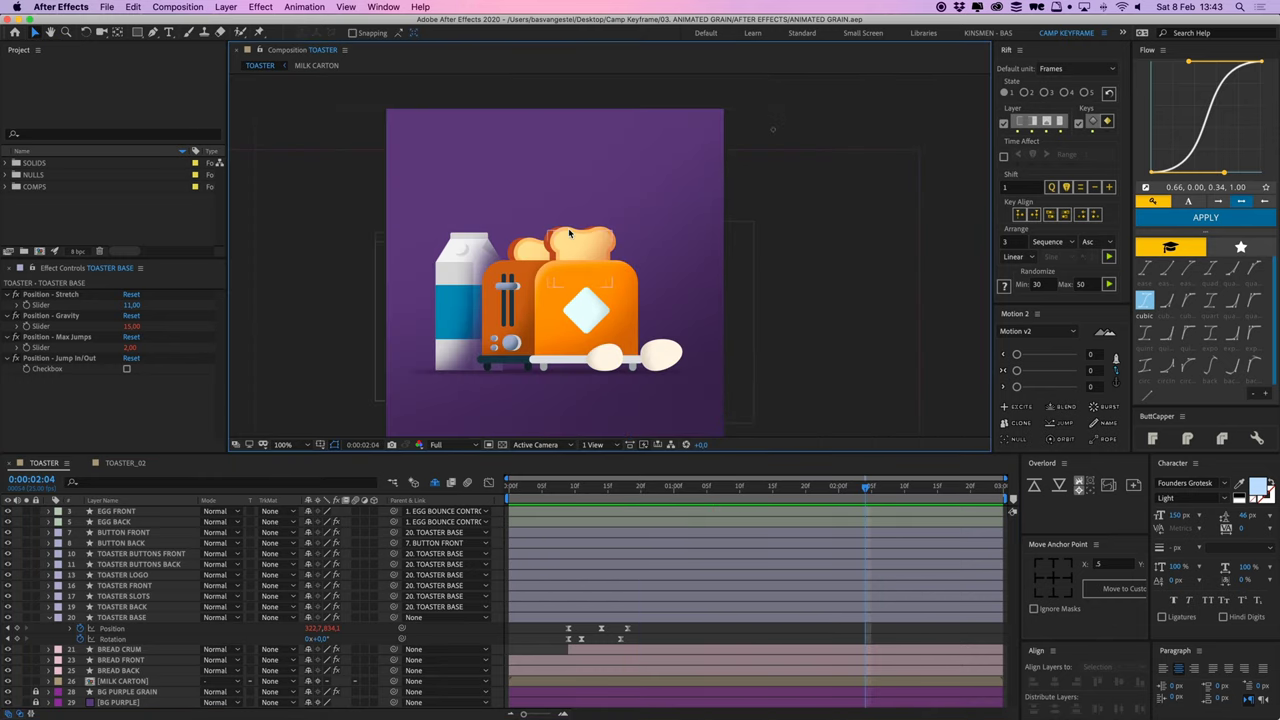
pyautogui.moveTo(531, 505); pyautogui.dragTo(599, 506)
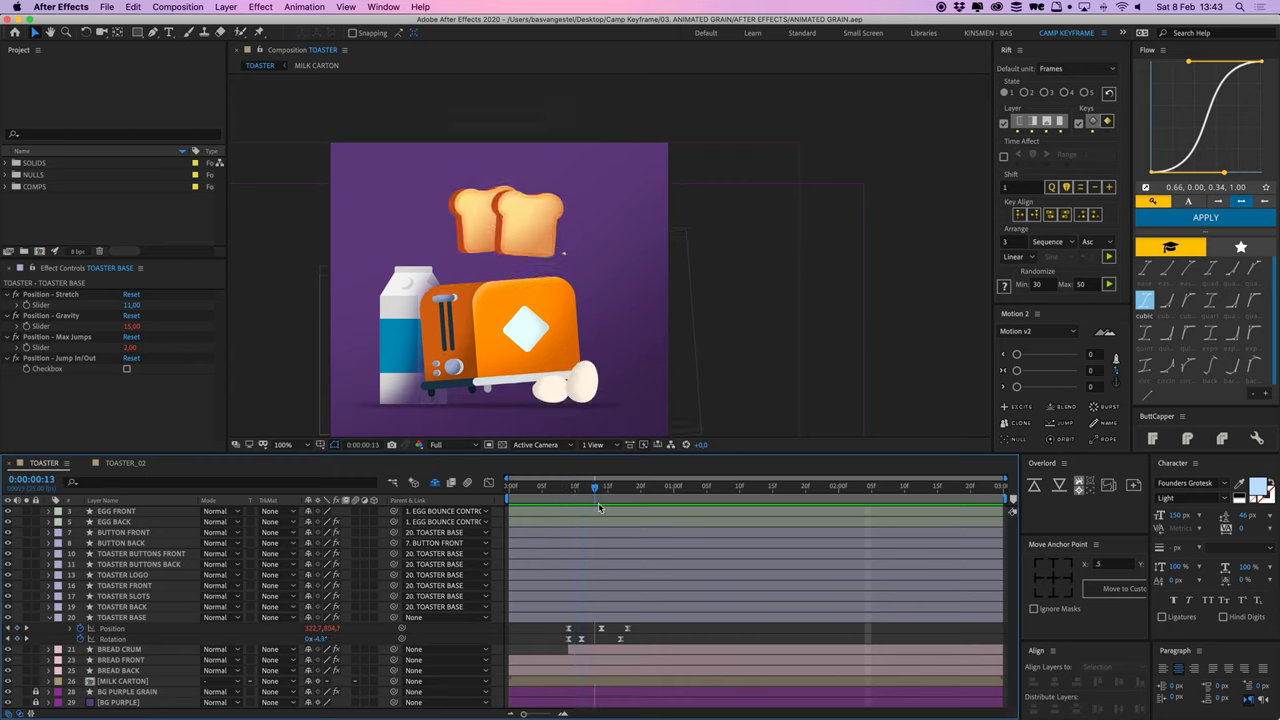
pyautogui.click(526, 217)
pyautogui.press('u')
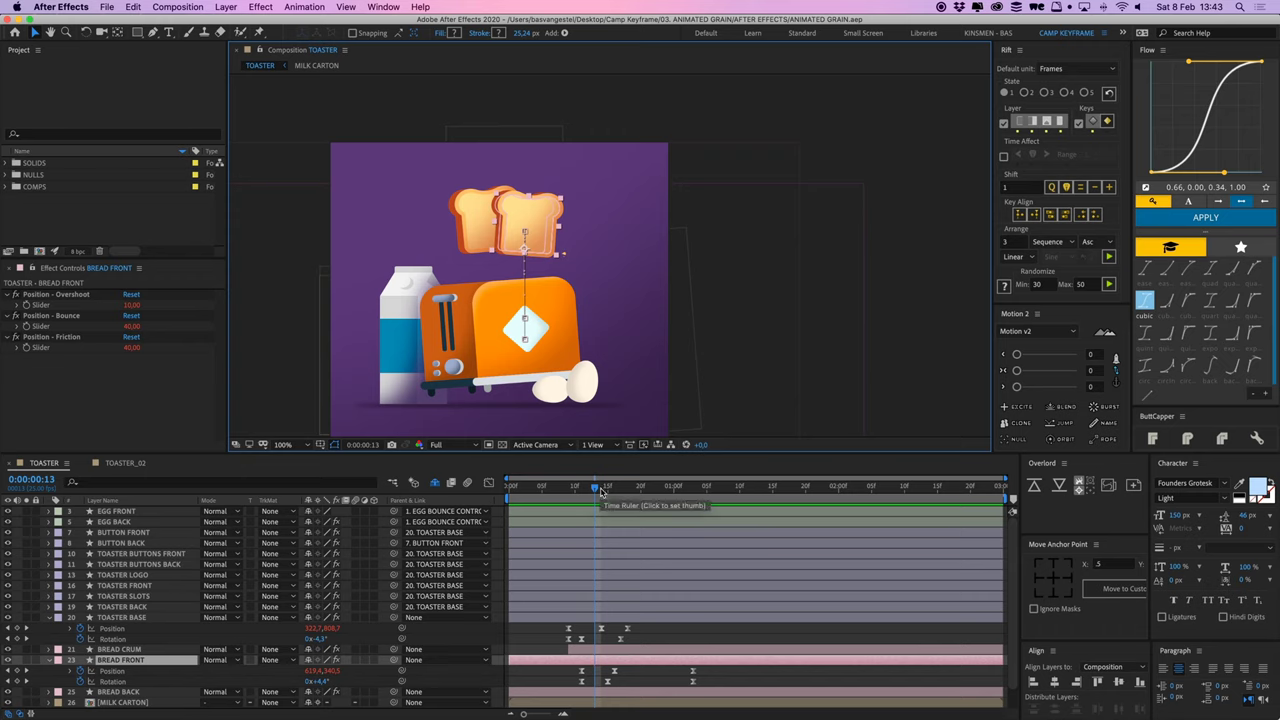
pyautogui.press('space')
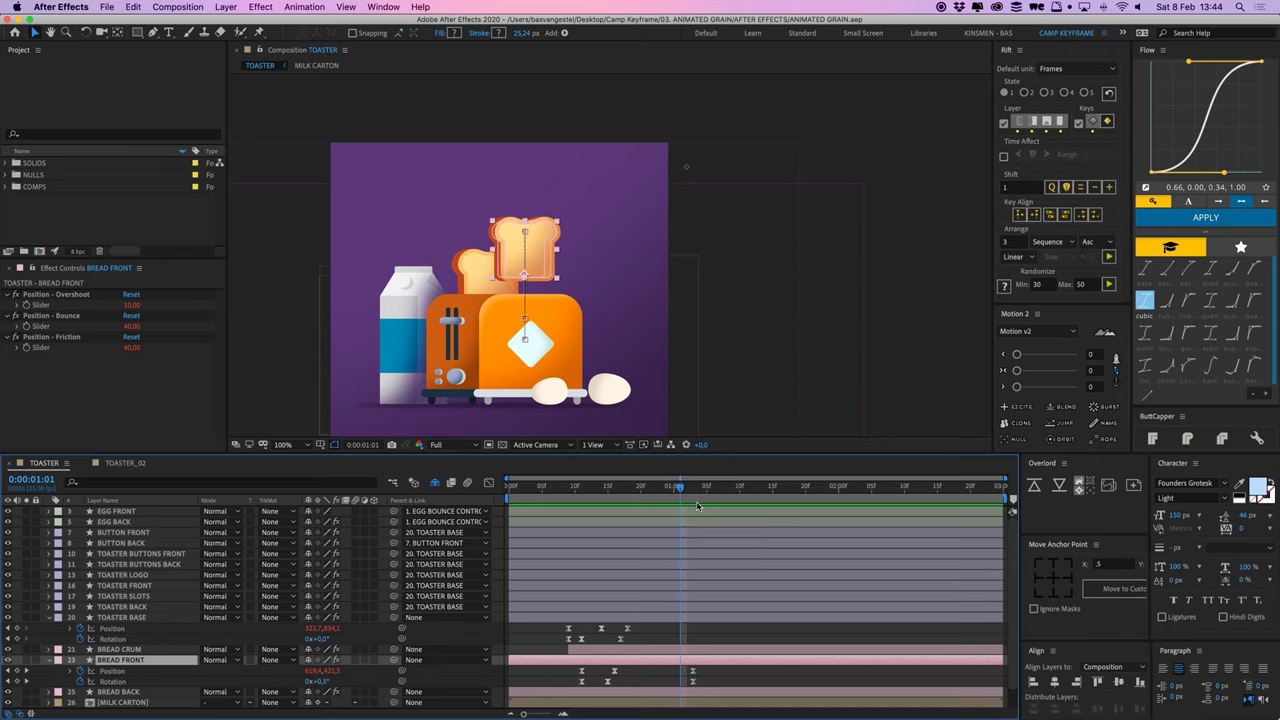
pyautogui.press('space')
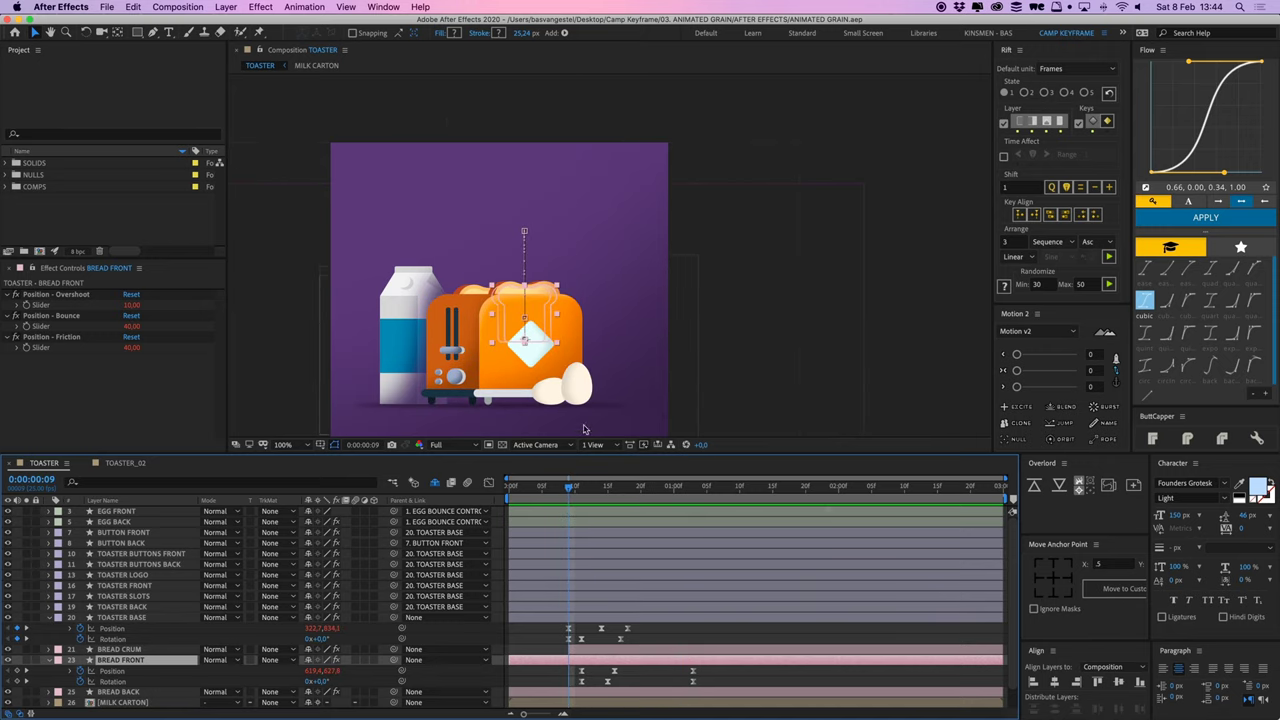
# Step: Inspect the front and back eggs up close and reveal the keyframes of all the layers
pyautogui.click(573, 398)
pyautogui.scroll(2, 573, 398)
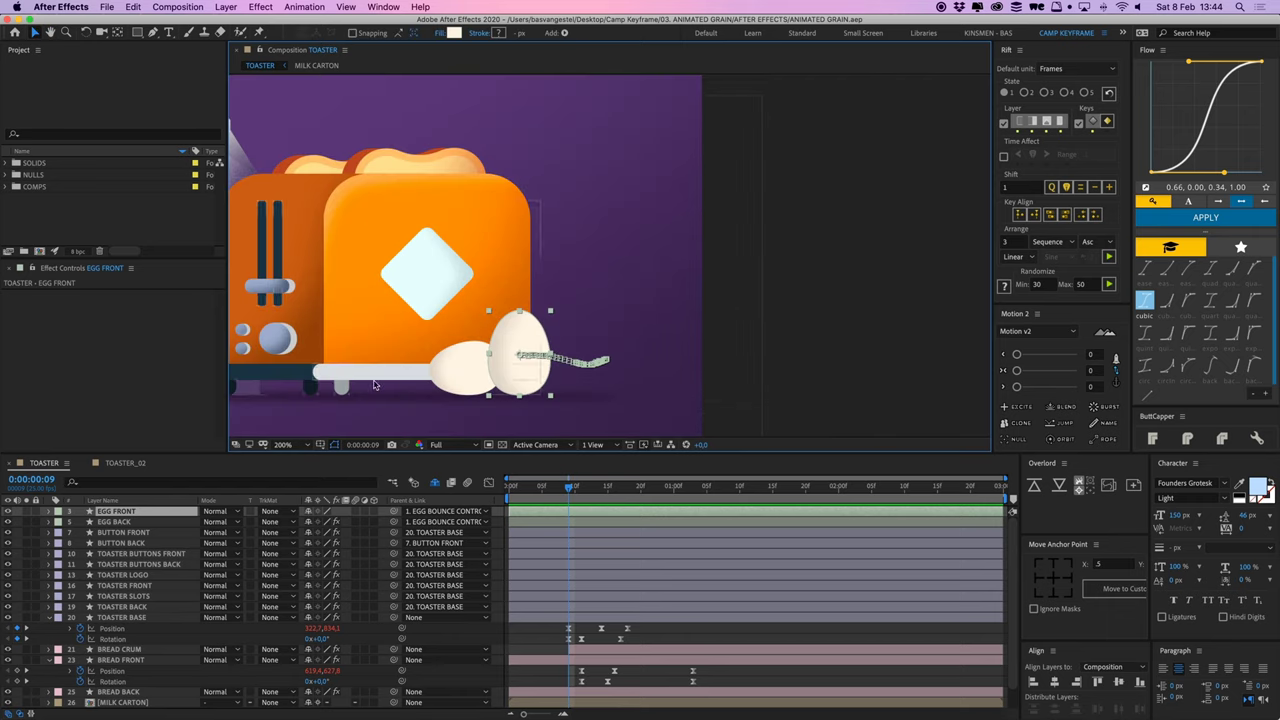
pyautogui.click(475, 383)
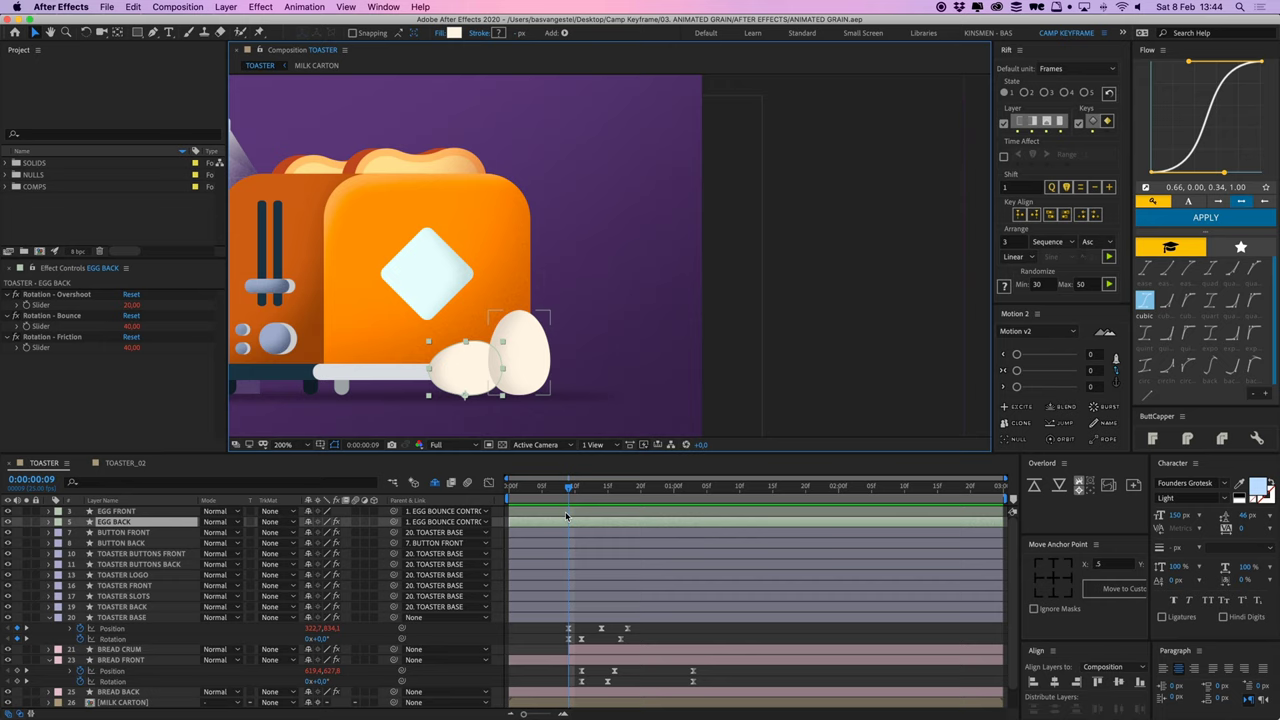
pyautogui.click(590, 671)
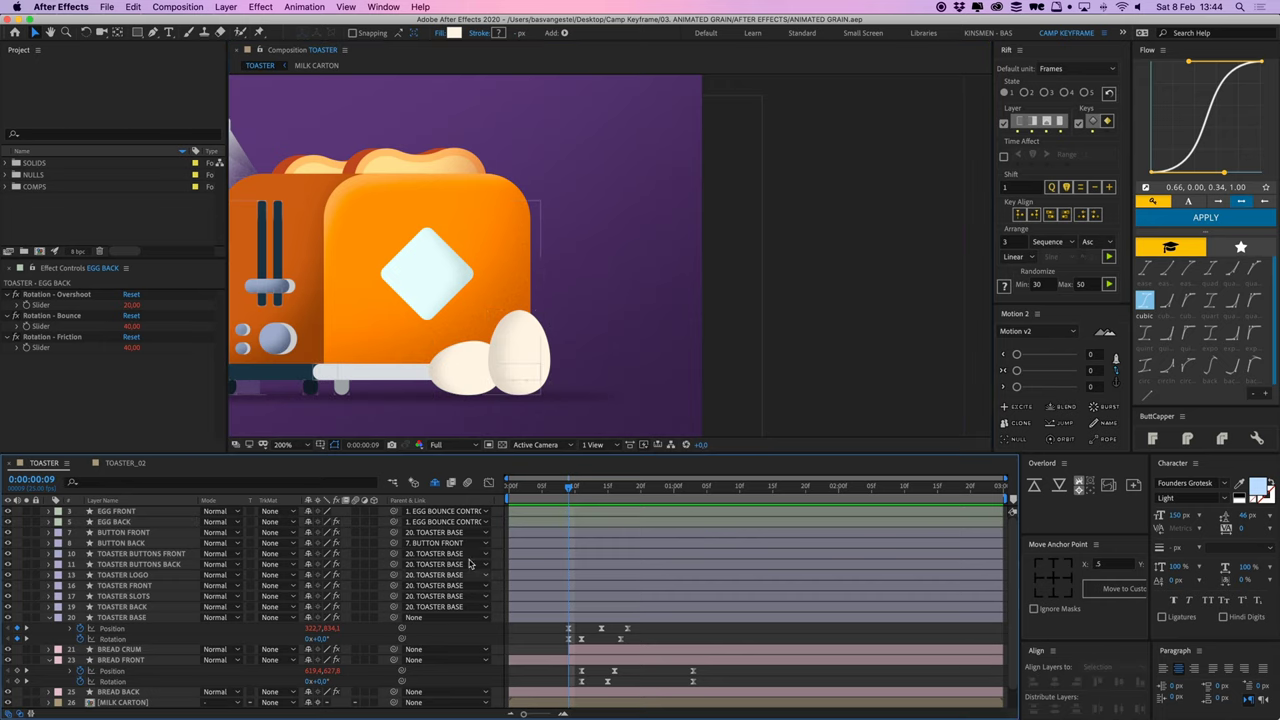
pyautogui.press('u')
pyautogui.press('u')
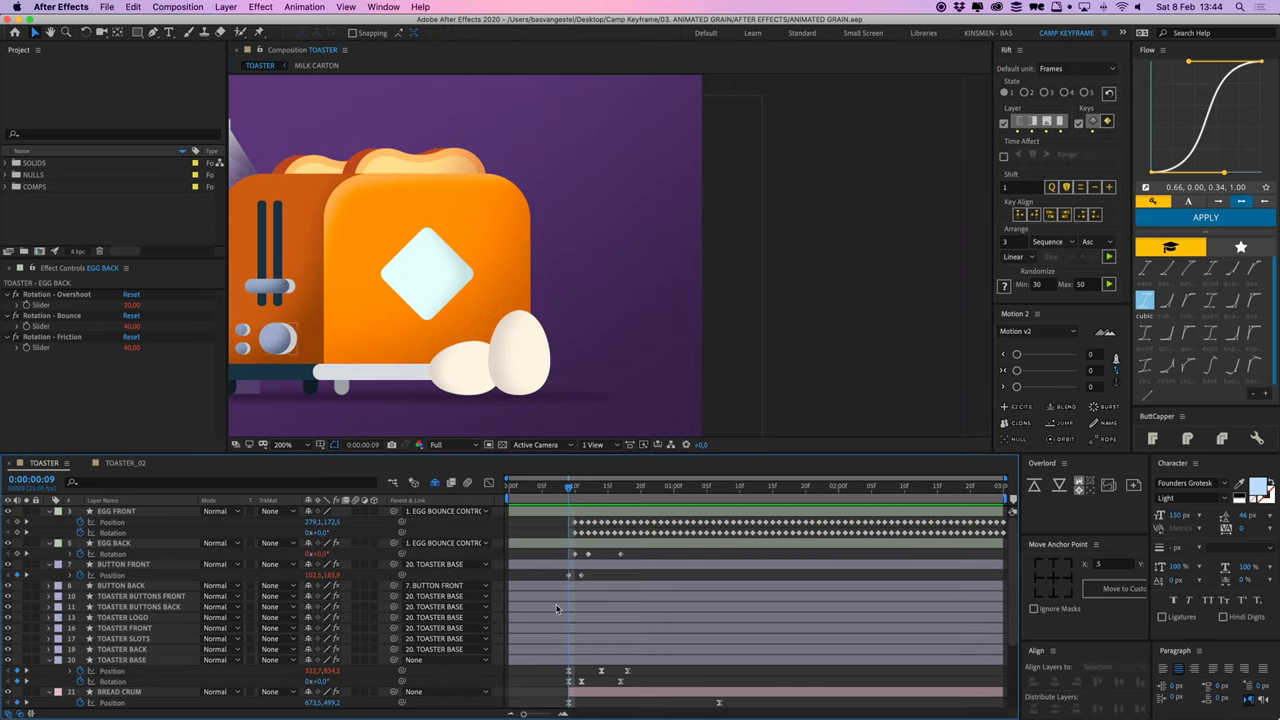
# Step: Show the hidden shy layers, reveal EGG BOUNCE CONTROL's position keyframes, and preview the eggs' bounce
pyautogui.click(437, 485)
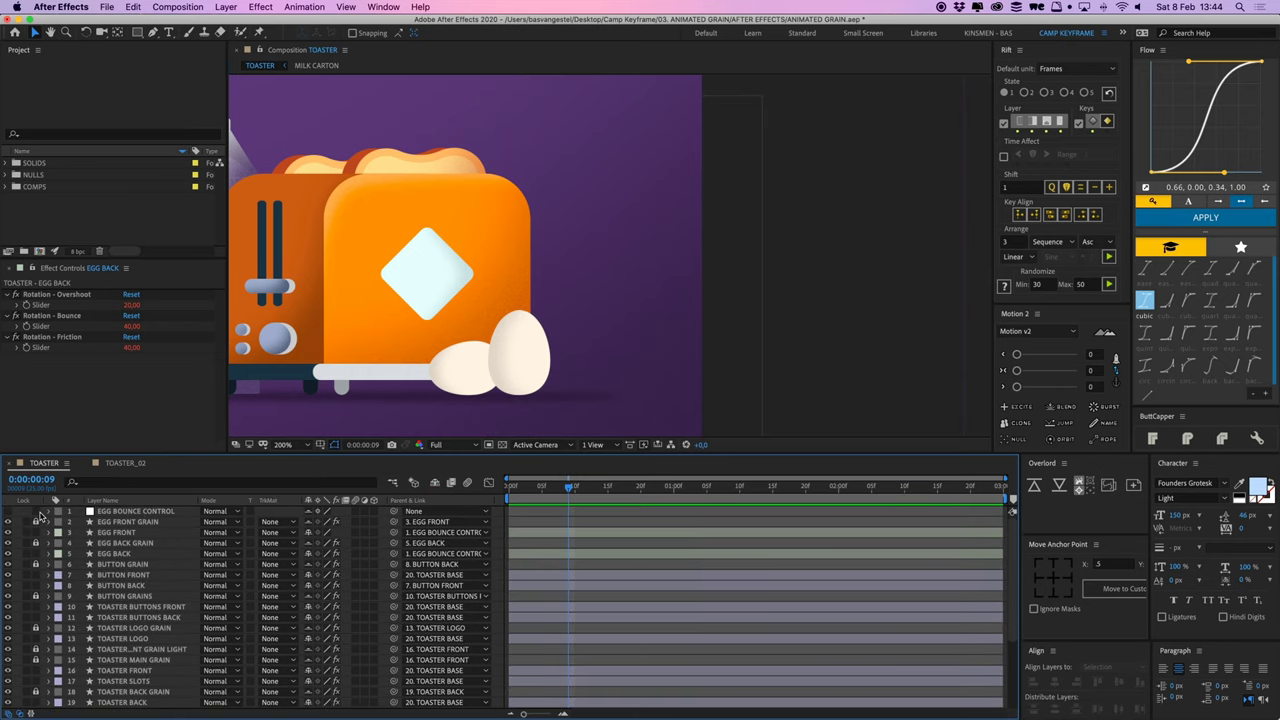
pyautogui.click(142, 514)
pyautogui.press('p')
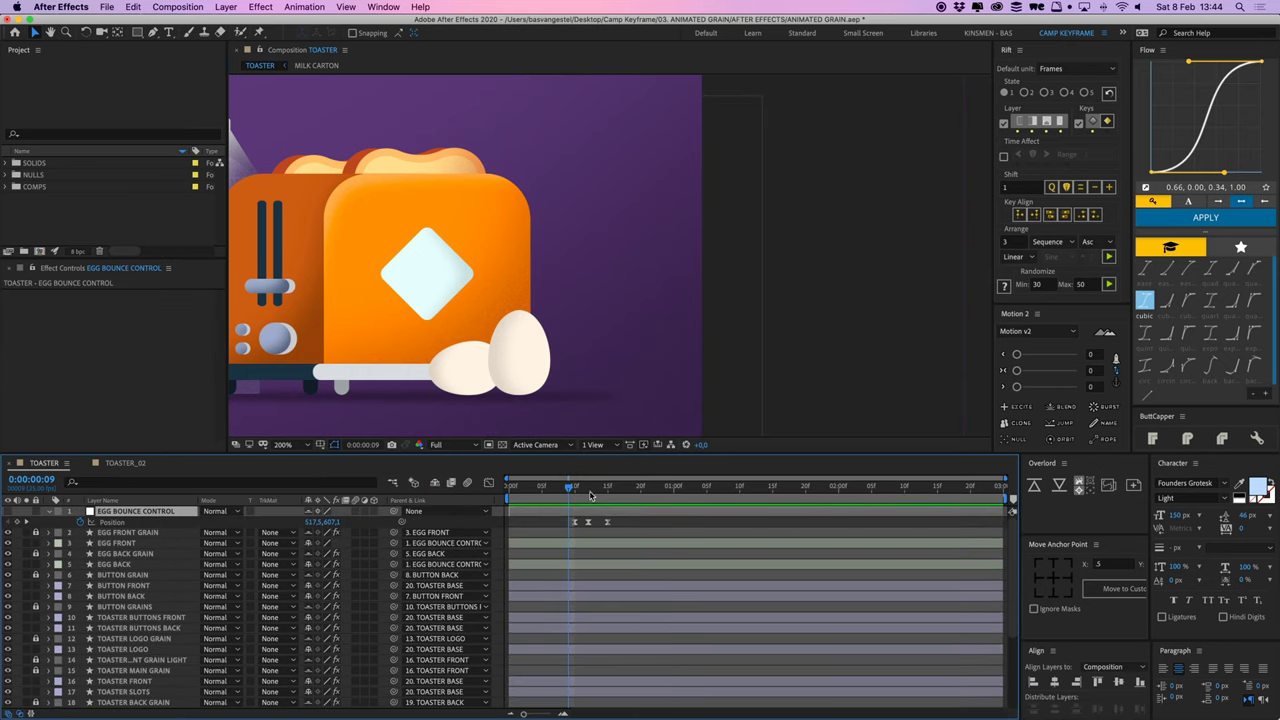
pyautogui.moveTo(570, 489); pyautogui.dragTo(574, 498)
pyautogui.click(463, 373)
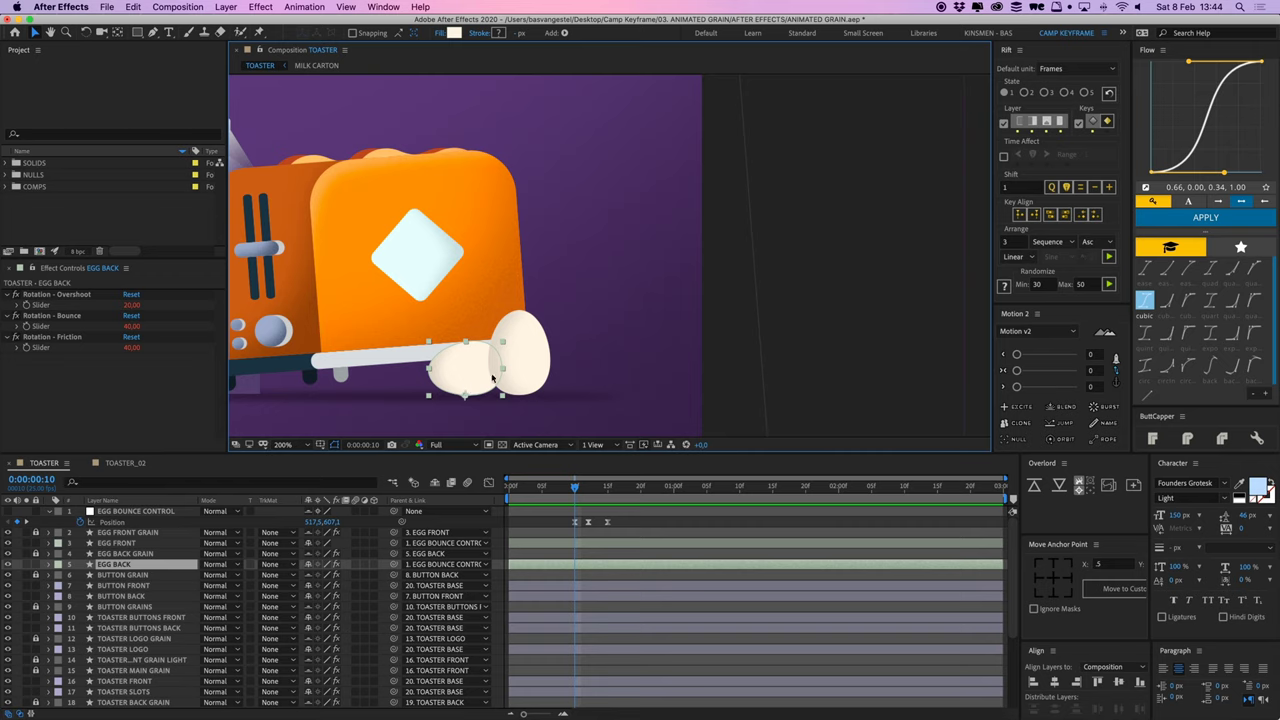
pyautogui.click(533, 368)
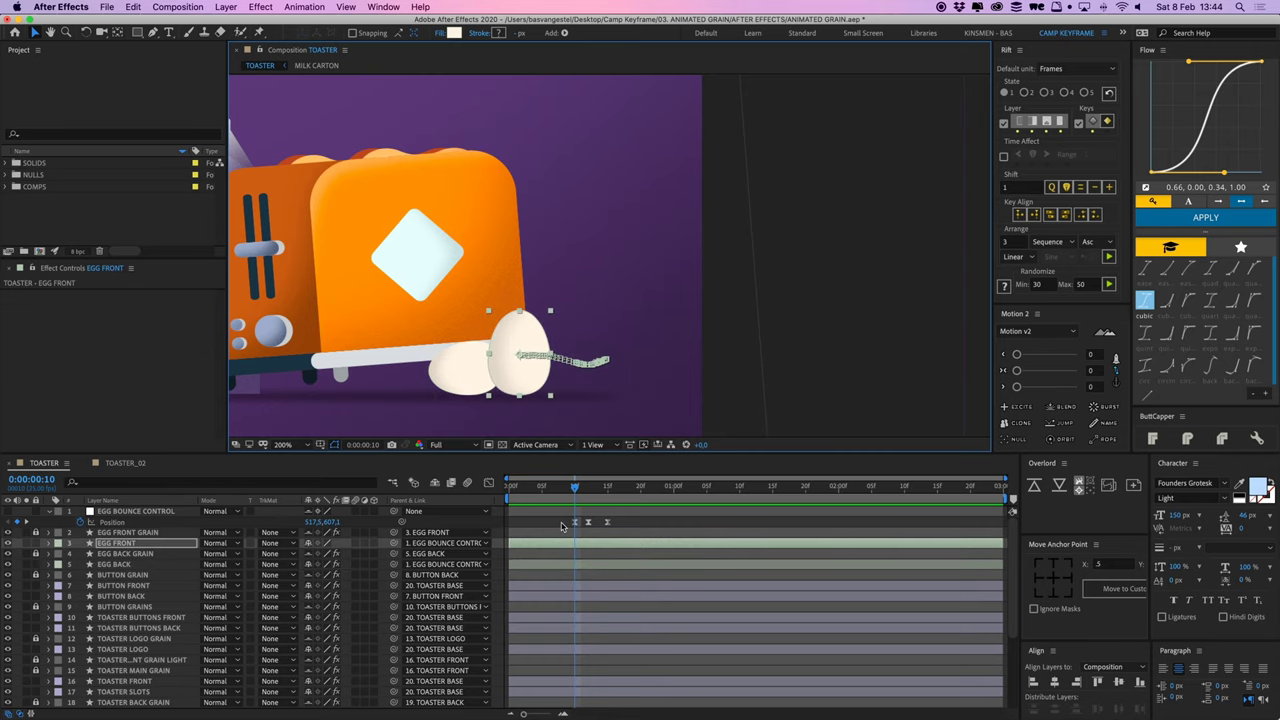
pyautogui.press('space')
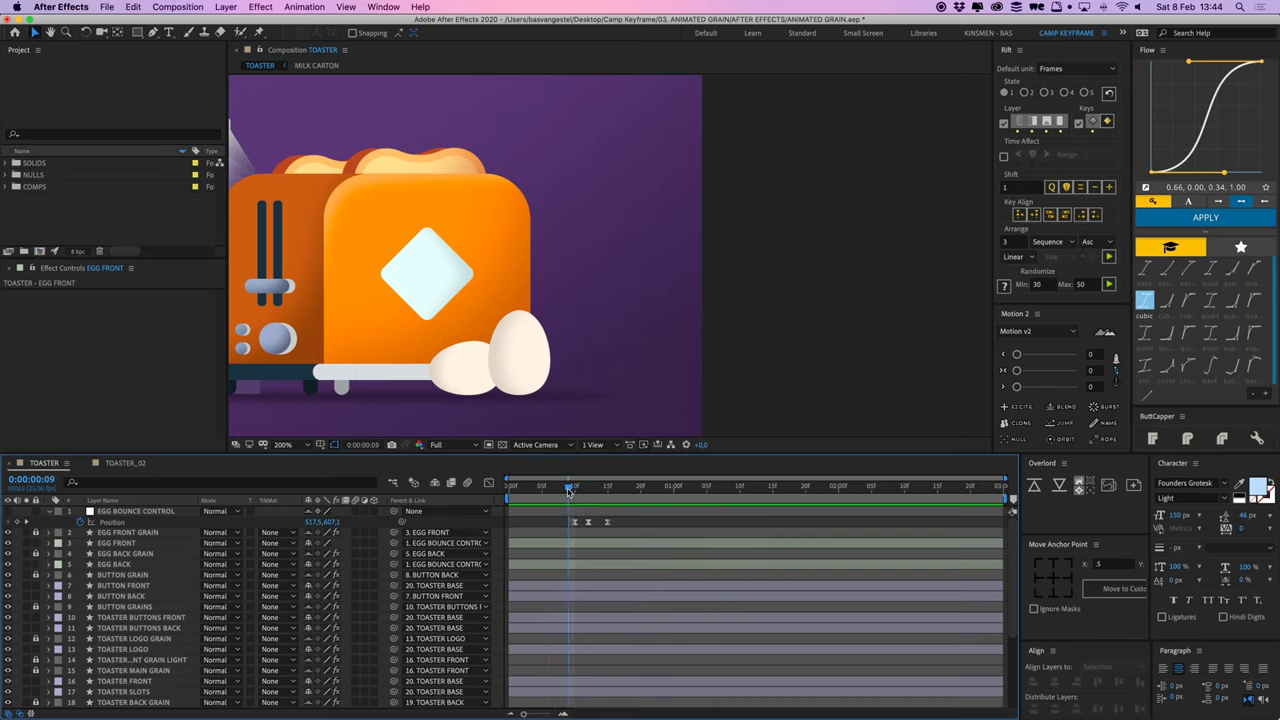
# Step: Collapse the EGG BOUNCE CONTROL layer and return to the first frame with the whole composition fitted in view
pyautogui.click(578, 490)
pyautogui.moveTo(578, 490); pyautogui.dragTo(434, 482)
pyautogui.click(53, 517)
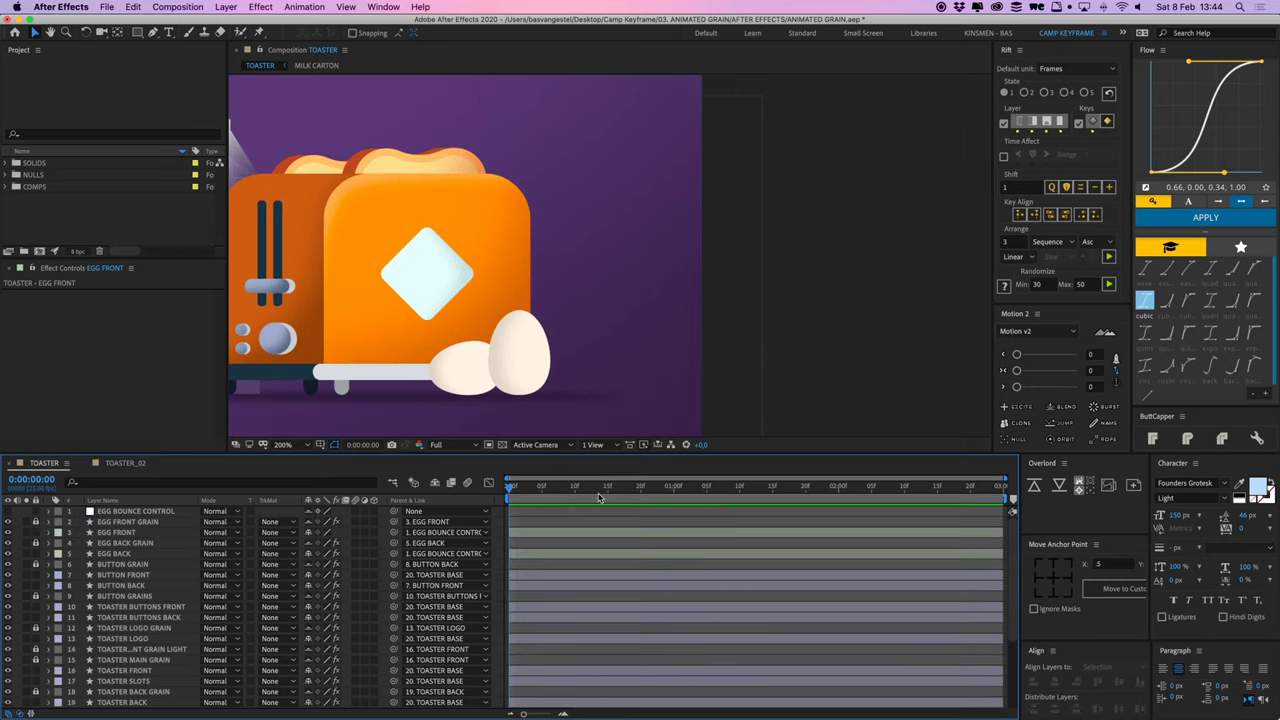
pyautogui.click(283, 444)
pyautogui.click(290, 457)
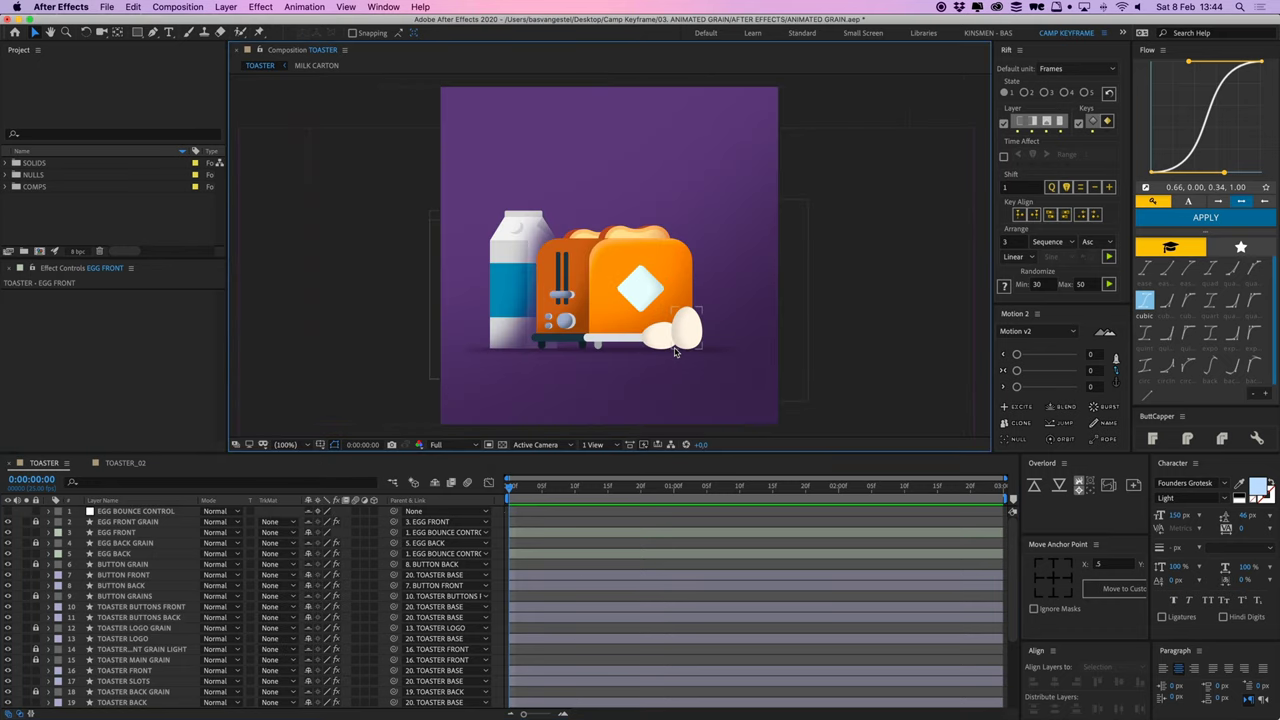
# Step: Preview the toaster's feet and eggs at 400% magnification, stopping at frame 20
pyautogui.scroll(4, 674, 352)
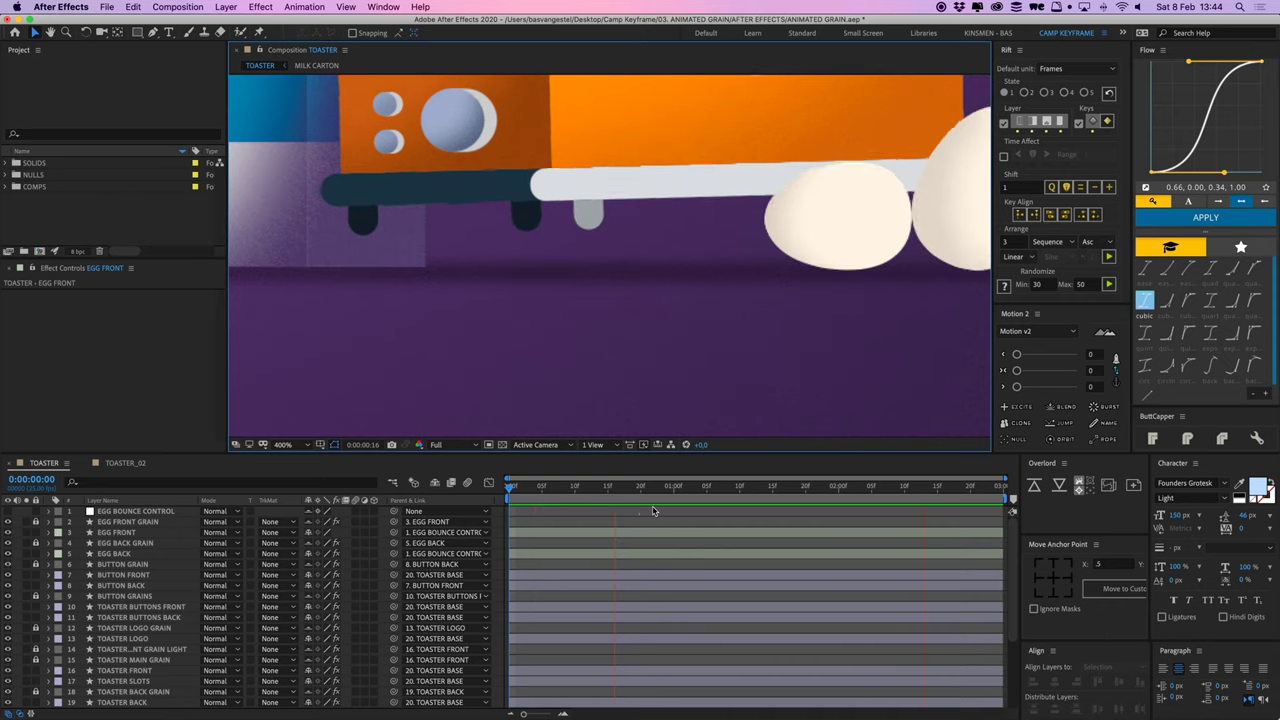
pyautogui.press('space')
pyautogui.scroll(-2, 680, 381)
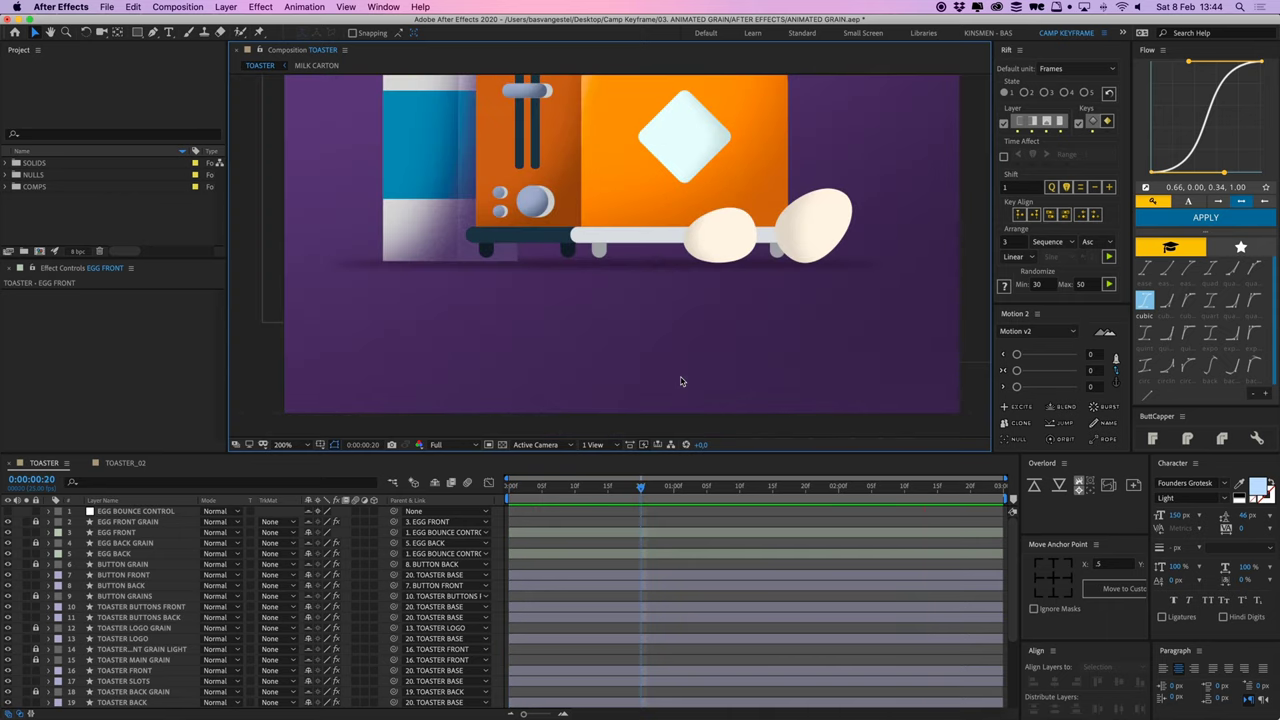
# Step: Switch to the TOASTER_02 composition and inspect the toaster front at 200% magnification
pyautogui.click(125, 464)
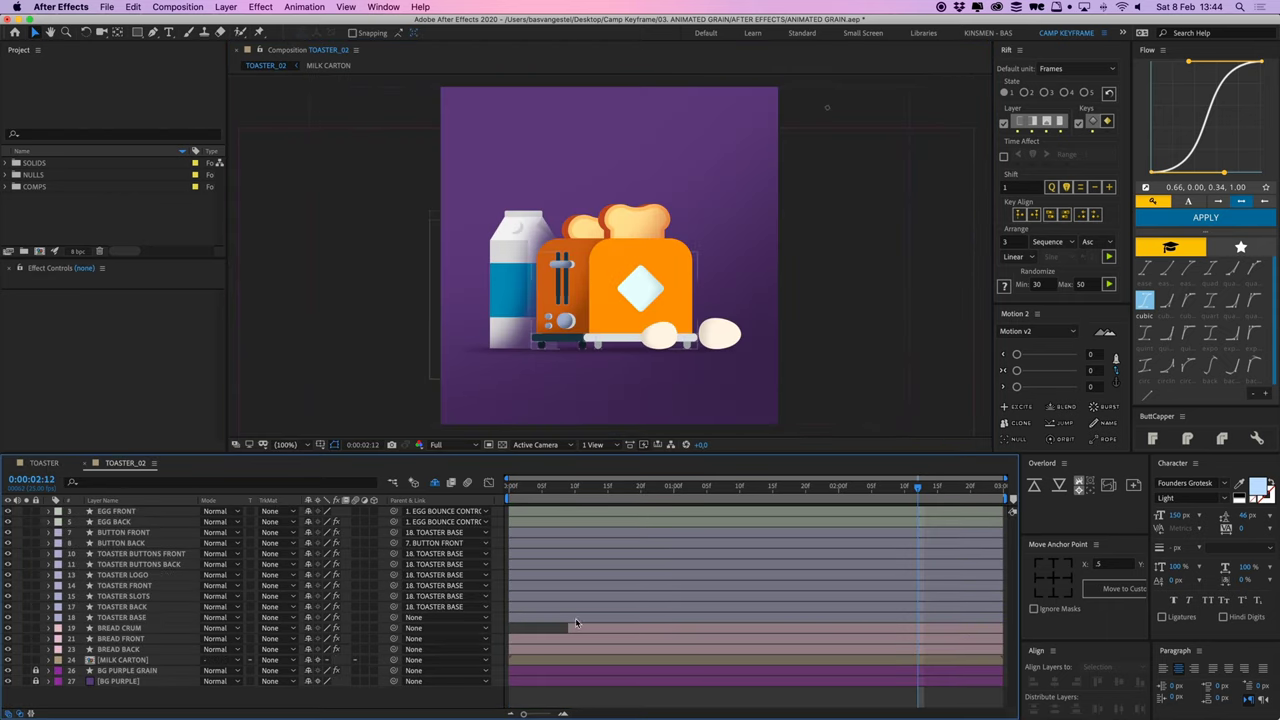
pyautogui.moveTo(680, 311); pyautogui.dragTo(619, 296)
pyautogui.press('.')
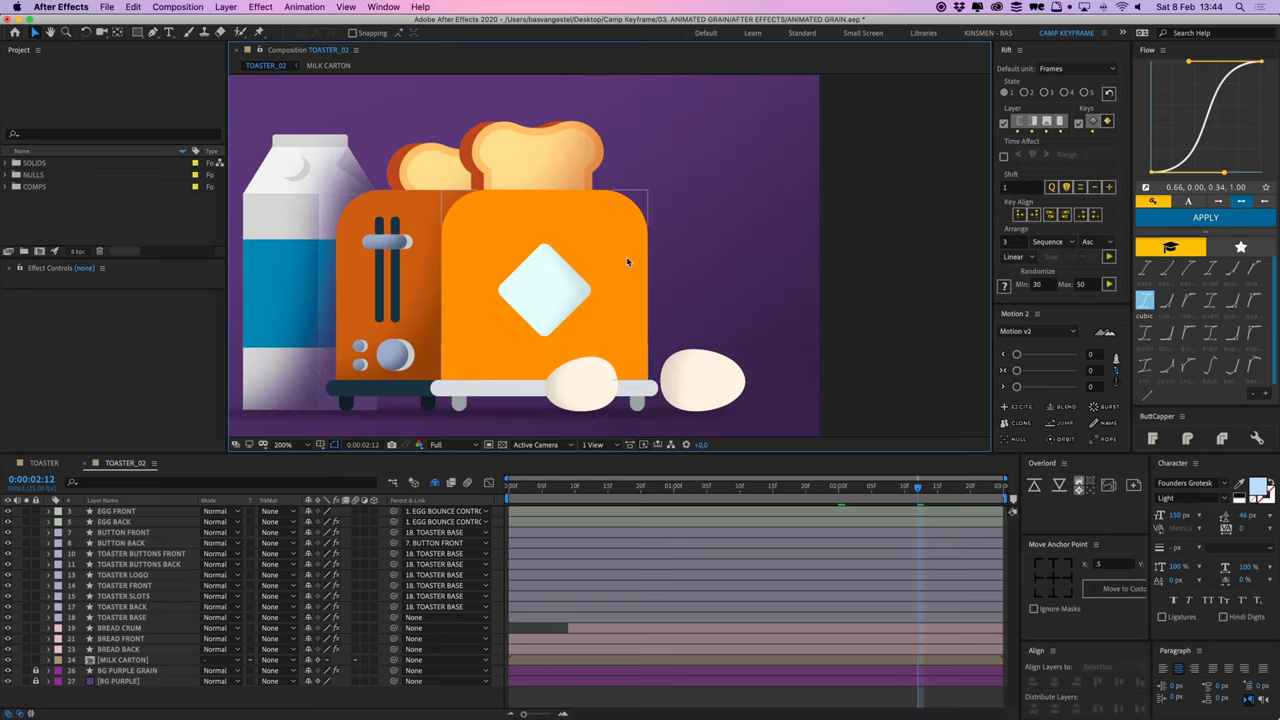
pyautogui.hscroll(-2, 531, 277)
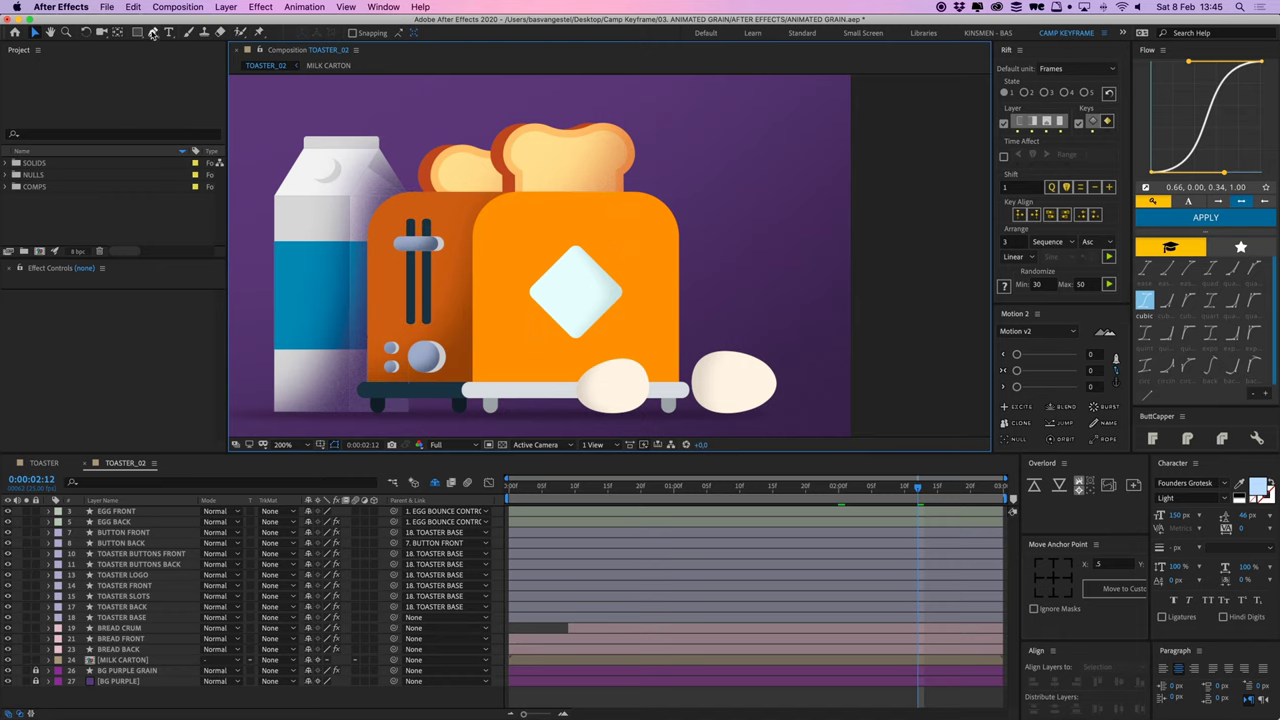
# Step: Draw a closed Pen tool shape whose curved edge crosses the toaster front diagonally and extends beyond the composition's right and bottom edges
pyautogui.click(154, 34)
pyautogui.scroll(-3, 520, 363)
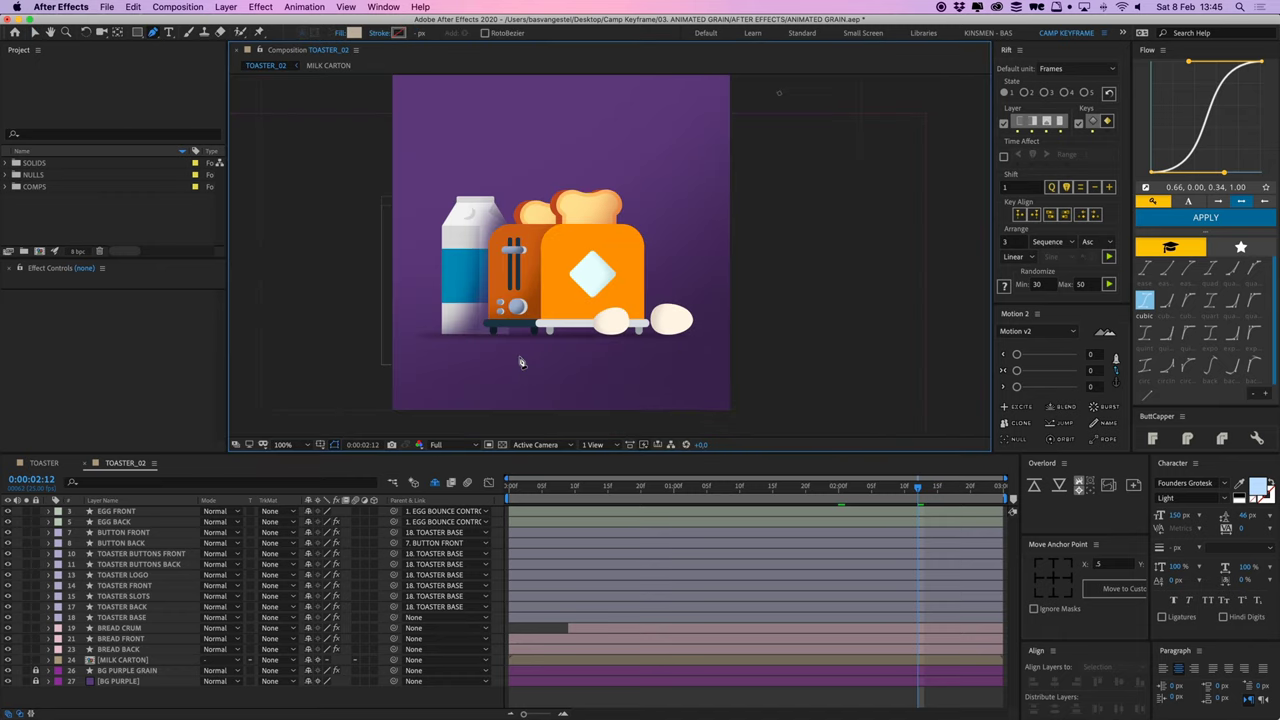
pyautogui.click(507, 349)
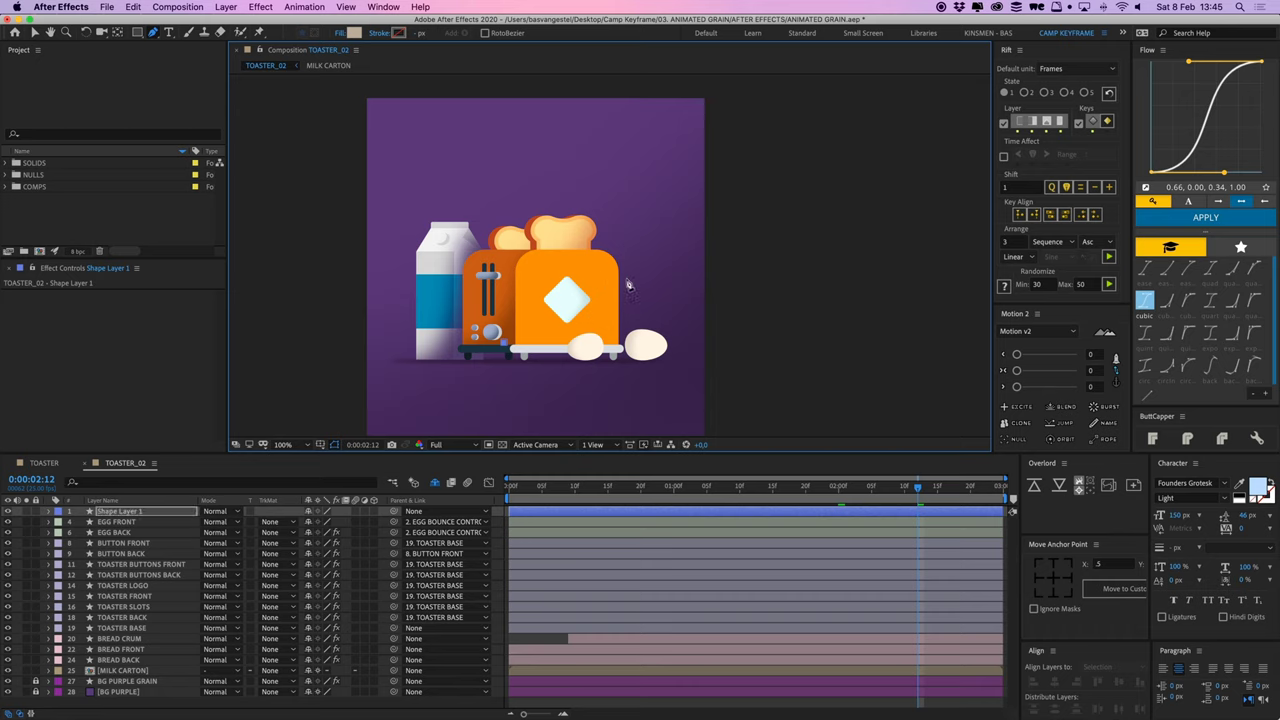
pyautogui.moveTo(614, 243); pyautogui.dragTo(622, 150)
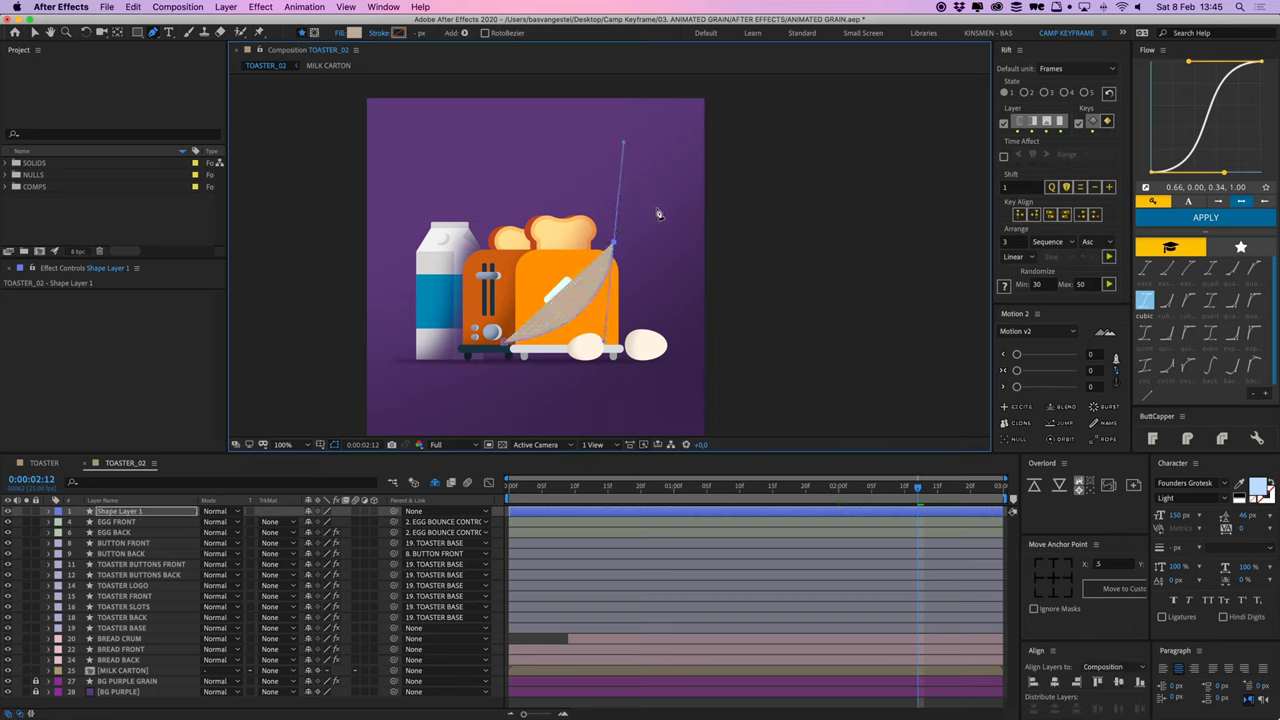
pyautogui.click(750, 196)
pyautogui.click(823, 372)
pyautogui.moveTo(726, 417); pyautogui.dragTo(708, 337)
pyautogui.click(766, 369)
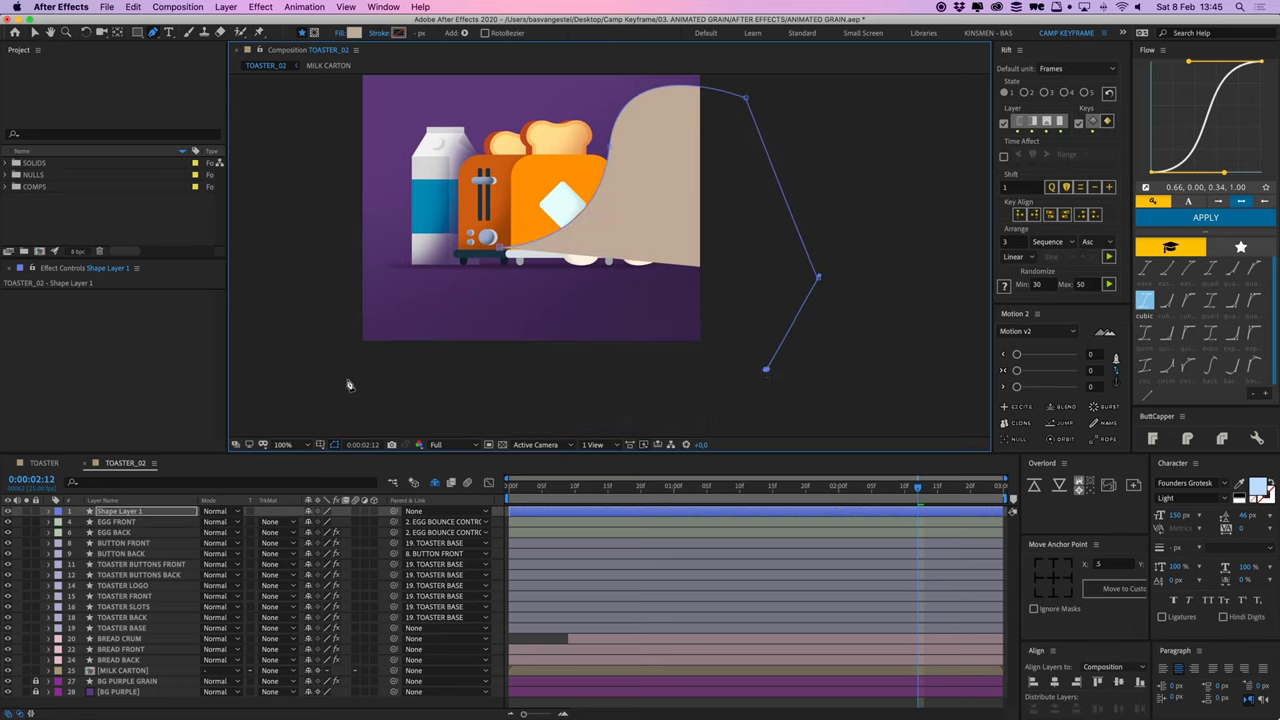
pyautogui.click(347, 378)
pyautogui.click(496, 248)
pyautogui.moveTo(590, 200); pyautogui.dragTo(592, 273)
# Step: Sample the toaster's orange as the new shape's fill colour and darken it to brown 7C460A
pyautogui.press('.')
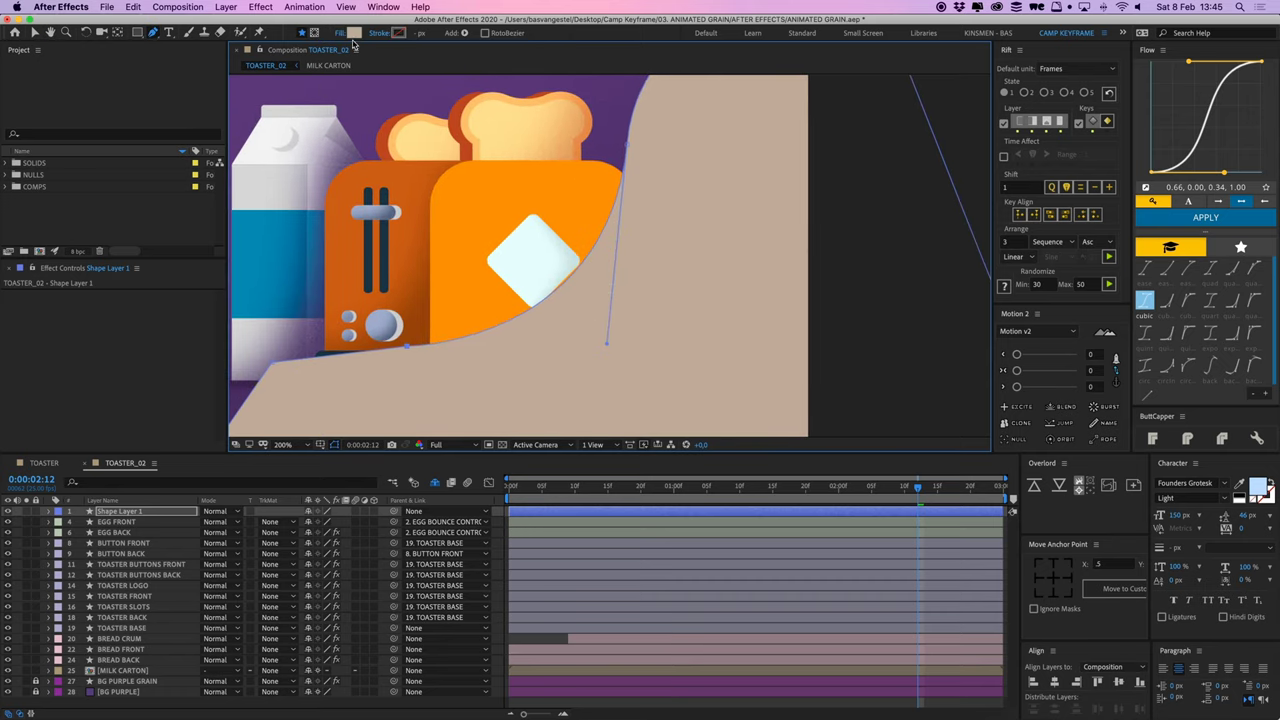
pyautogui.click(354, 34)
pyautogui.click(1026, 429)
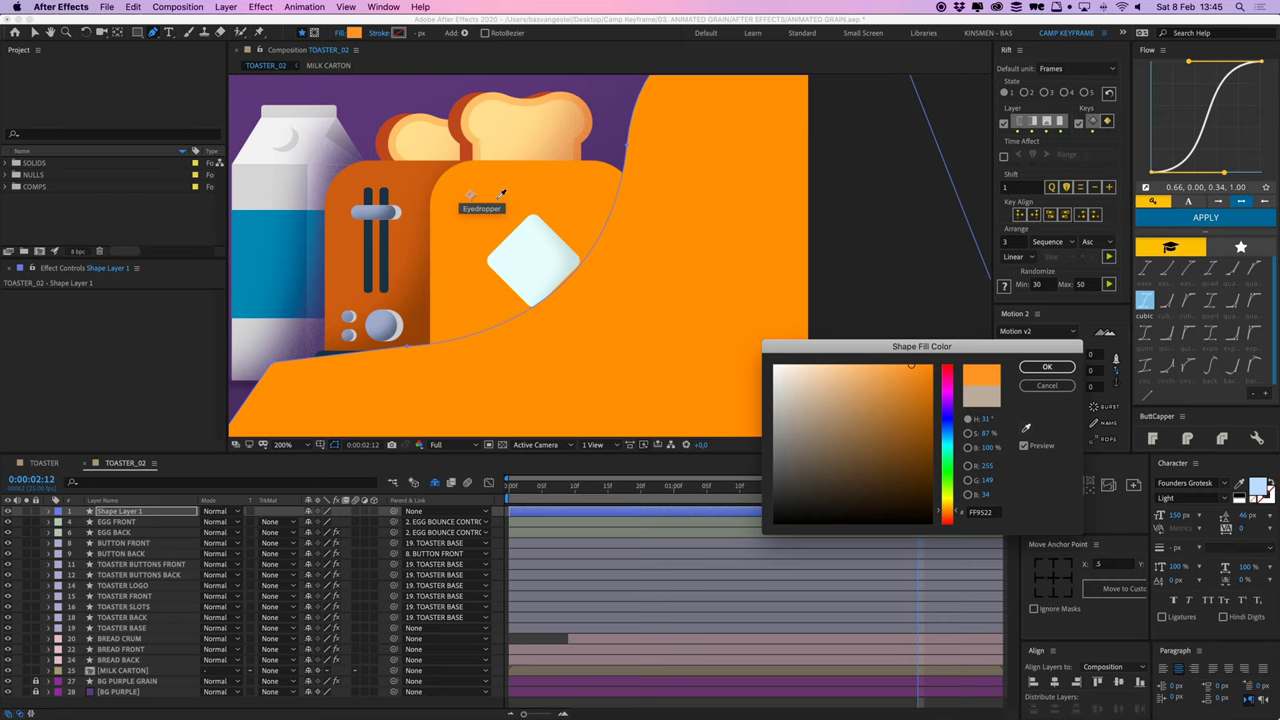
pyautogui.click(508, 193)
pyautogui.moveTo(916, 427); pyautogui.dragTo(921, 448)
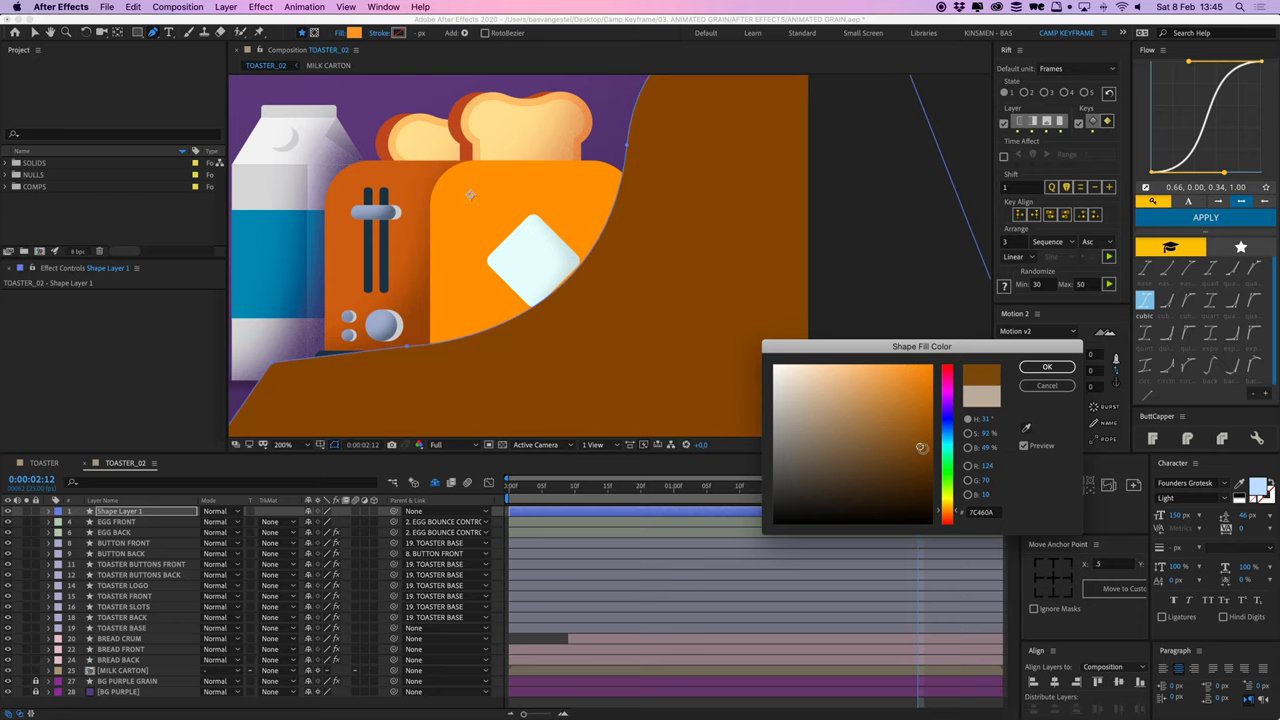
pyautogui.click(1047, 367)
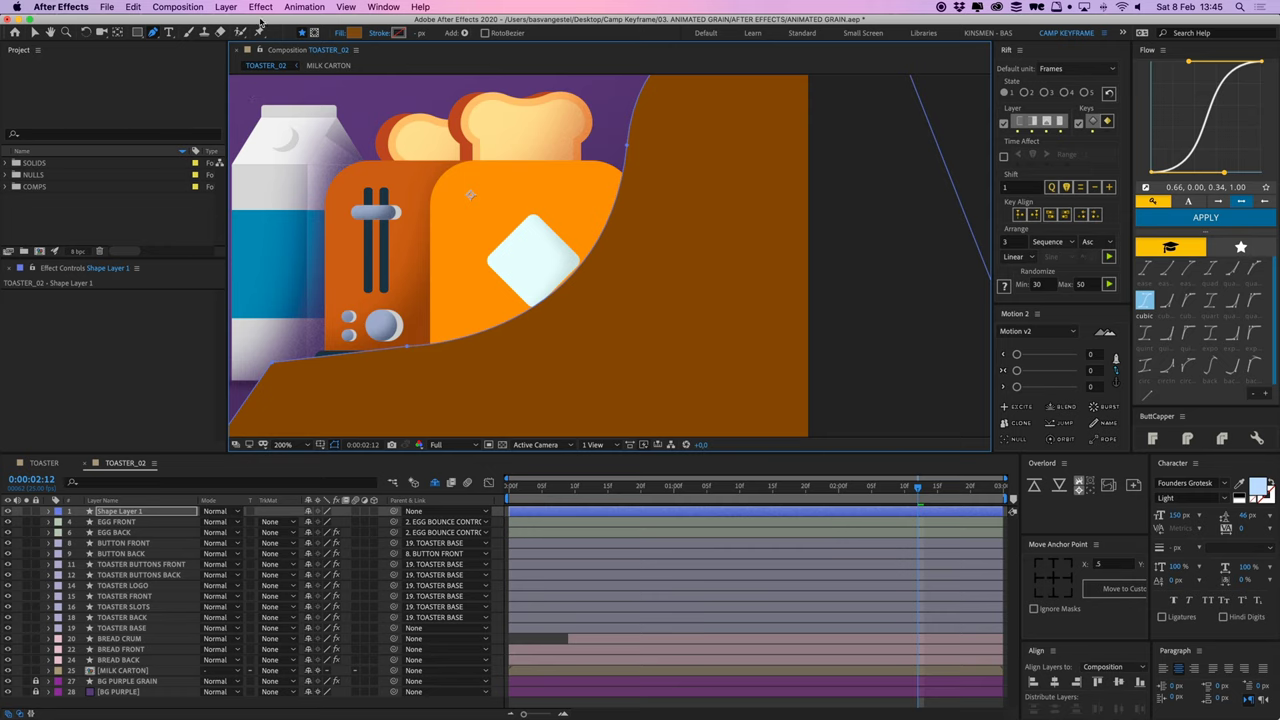
# Step: Apply a Fast Box Blur effect with a blur radius of 39 to the brown shape layer
pyautogui.click(261, 8)
pyautogui.moveTo(320, 89)
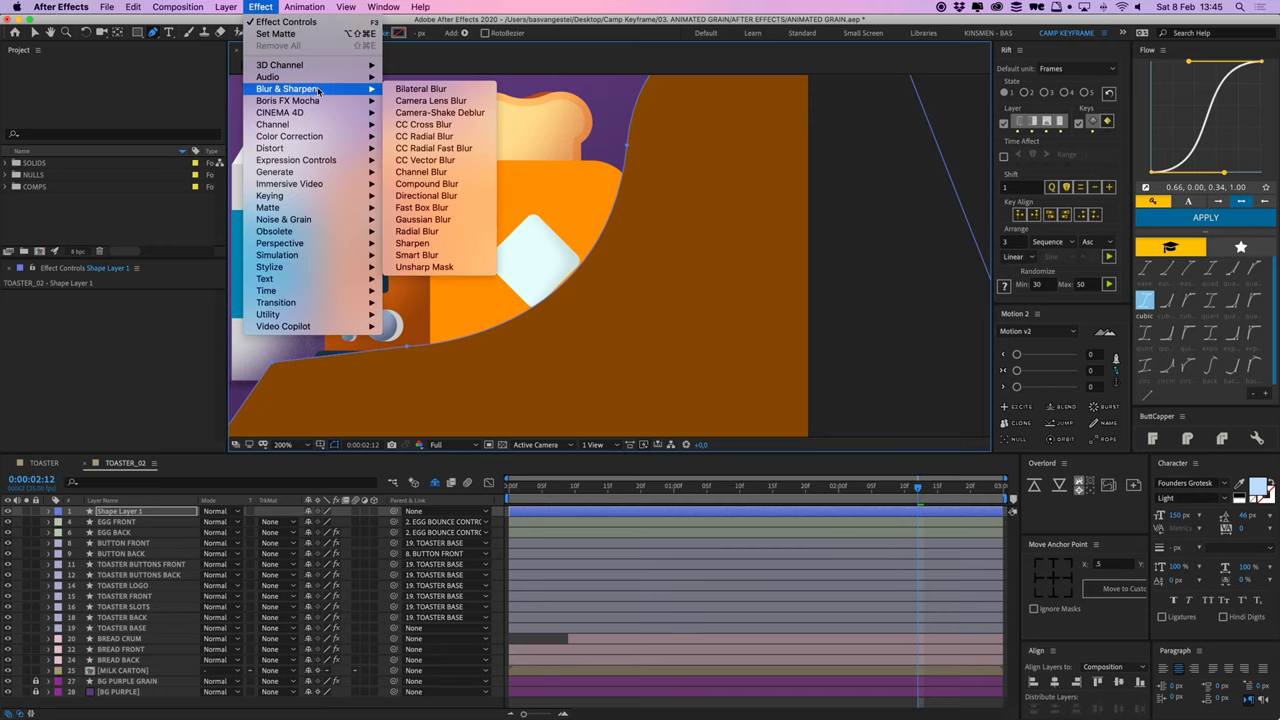
pyautogui.click(442, 209)
pyautogui.moveTo(129, 306); pyautogui.dragTo(155, 306)
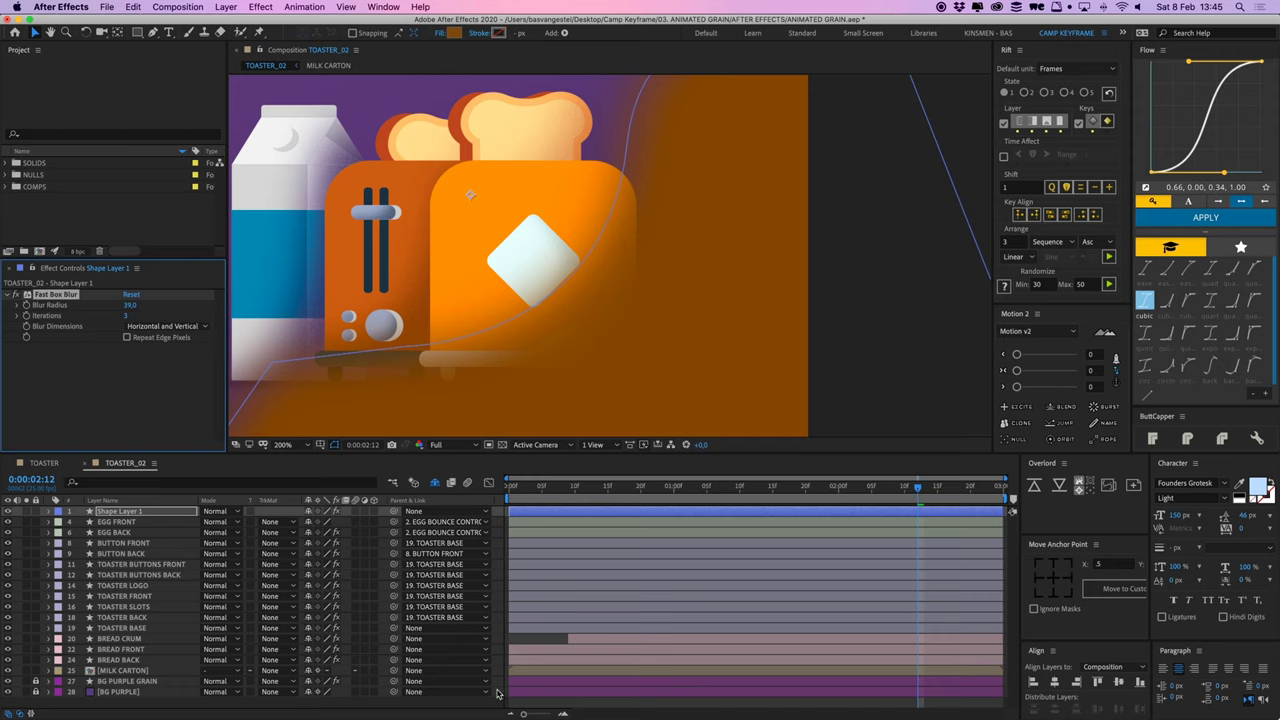
pyautogui.press('F2')
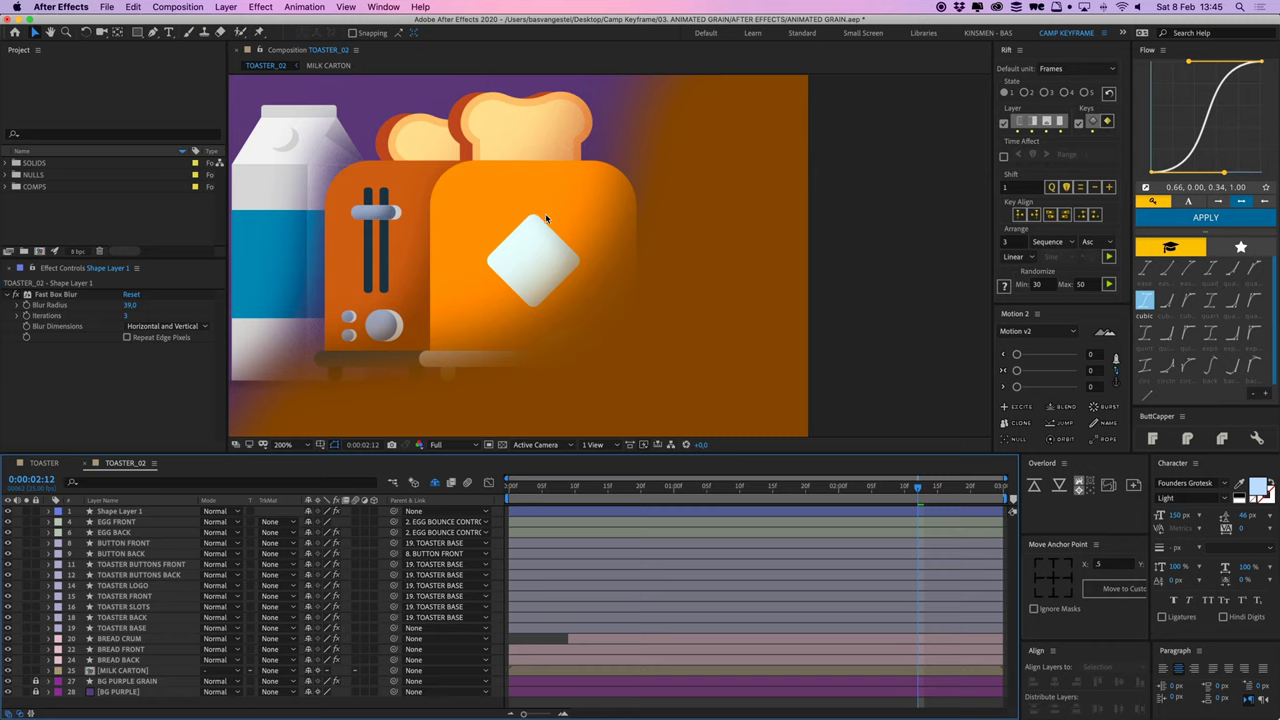
# Step: Rename the brown shape layer as TOASTER FRONT GRAIN
pyautogui.click(165, 513)
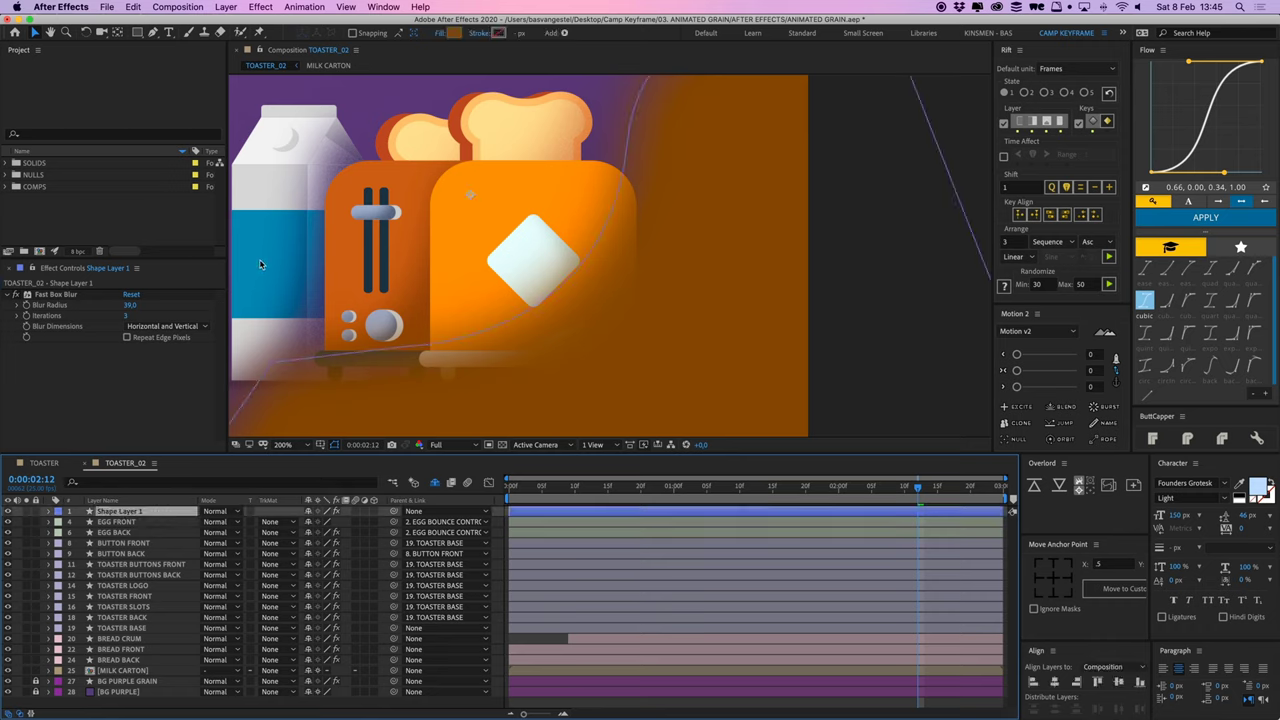
pyautogui.press('Return')
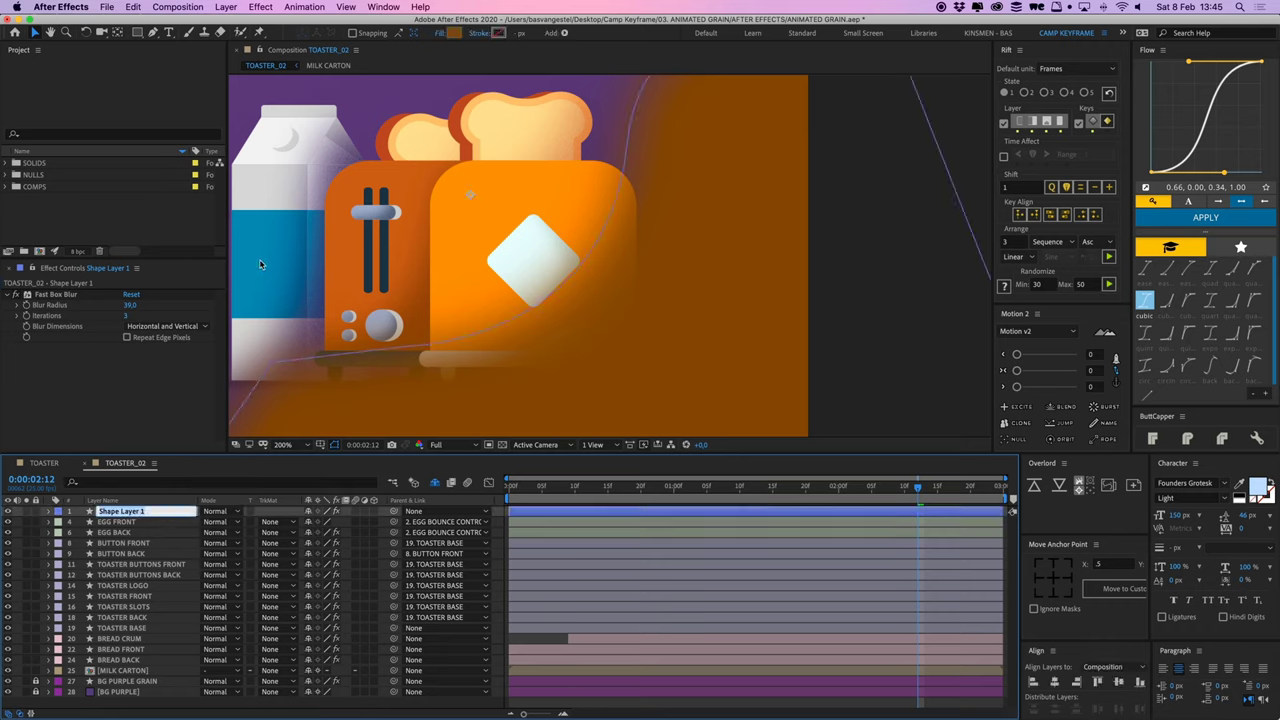
pyautogui.write('TOASTER FRONT GRAIN')
pyautogui.press('Return')
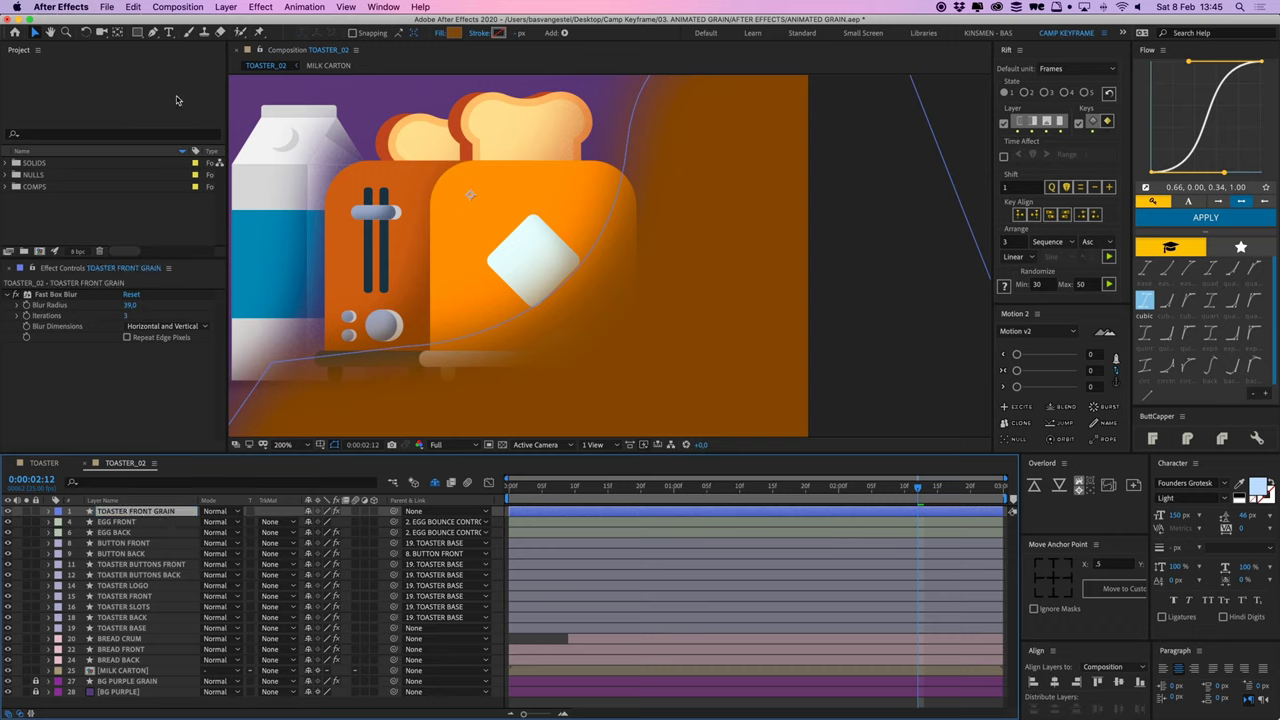
# Step: Add a Noise Alpha effect to the TOASTER FRONT GRAIN layer, using uniform random noise with an amount of 21%
pyautogui.click(262, 8)
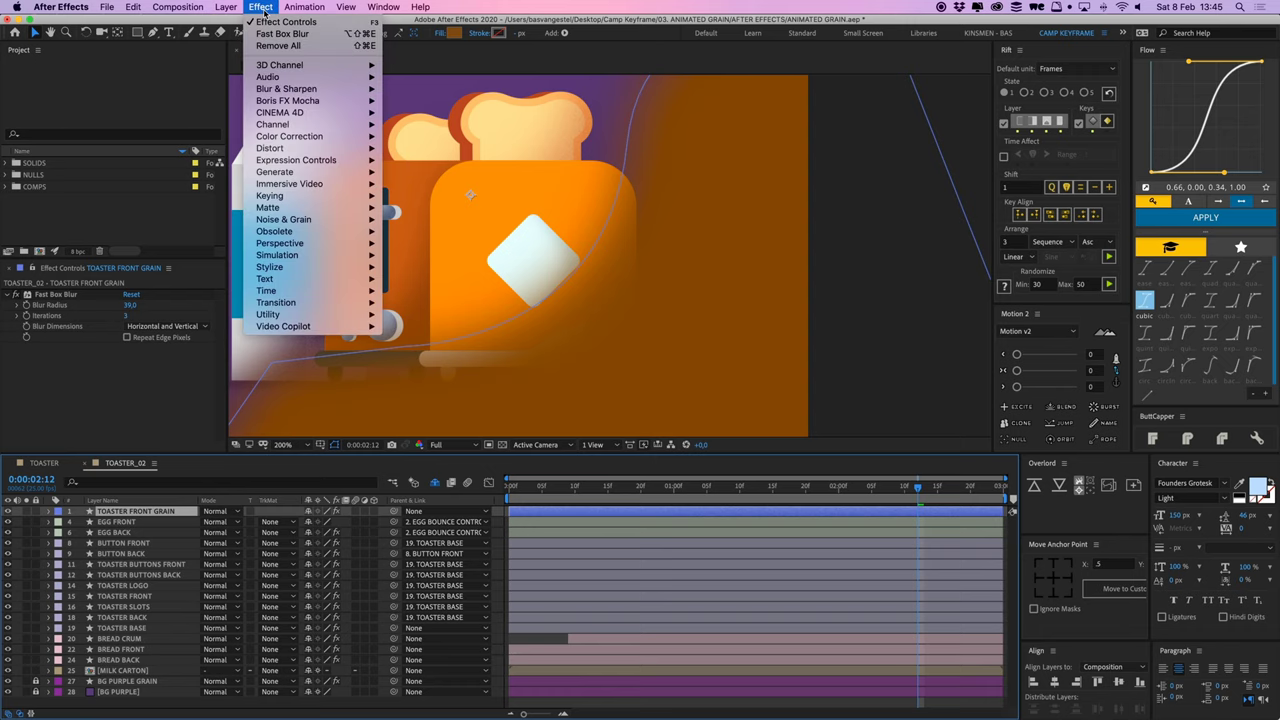
pyautogui.moveTo(362, 226)
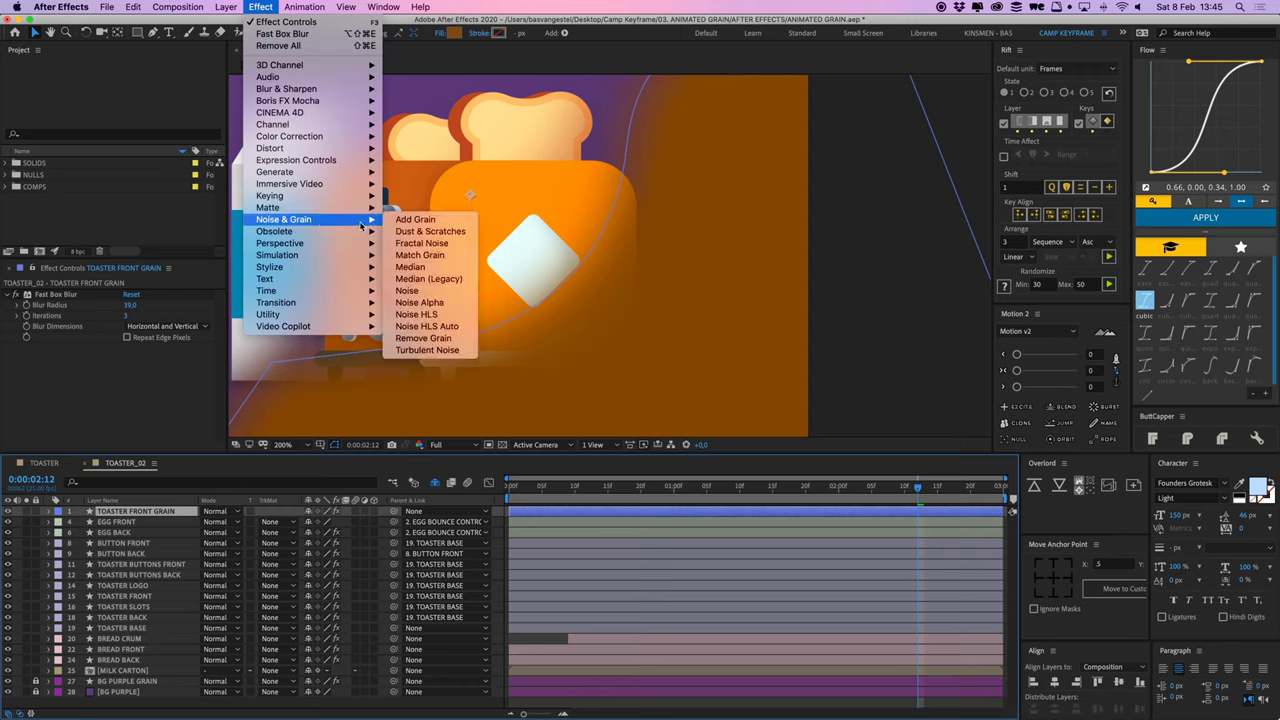
pyautogui.click(437, 303)
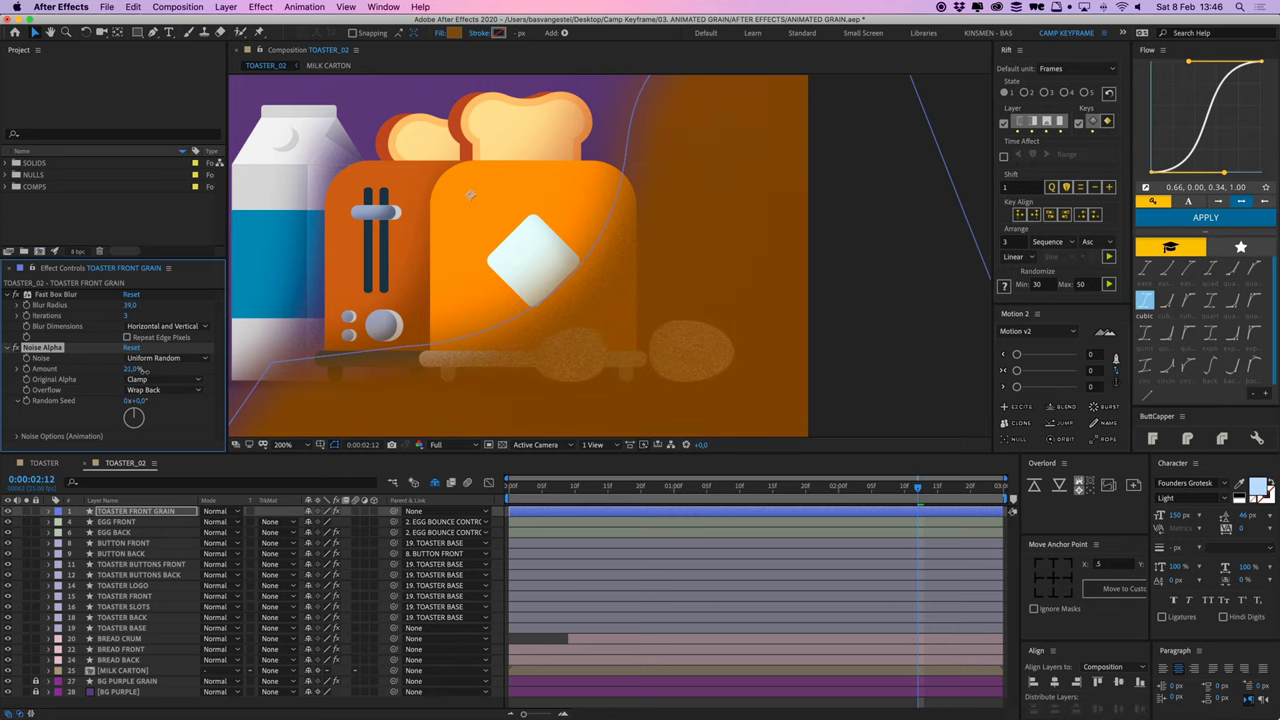
pyautogui.click(666, 394)
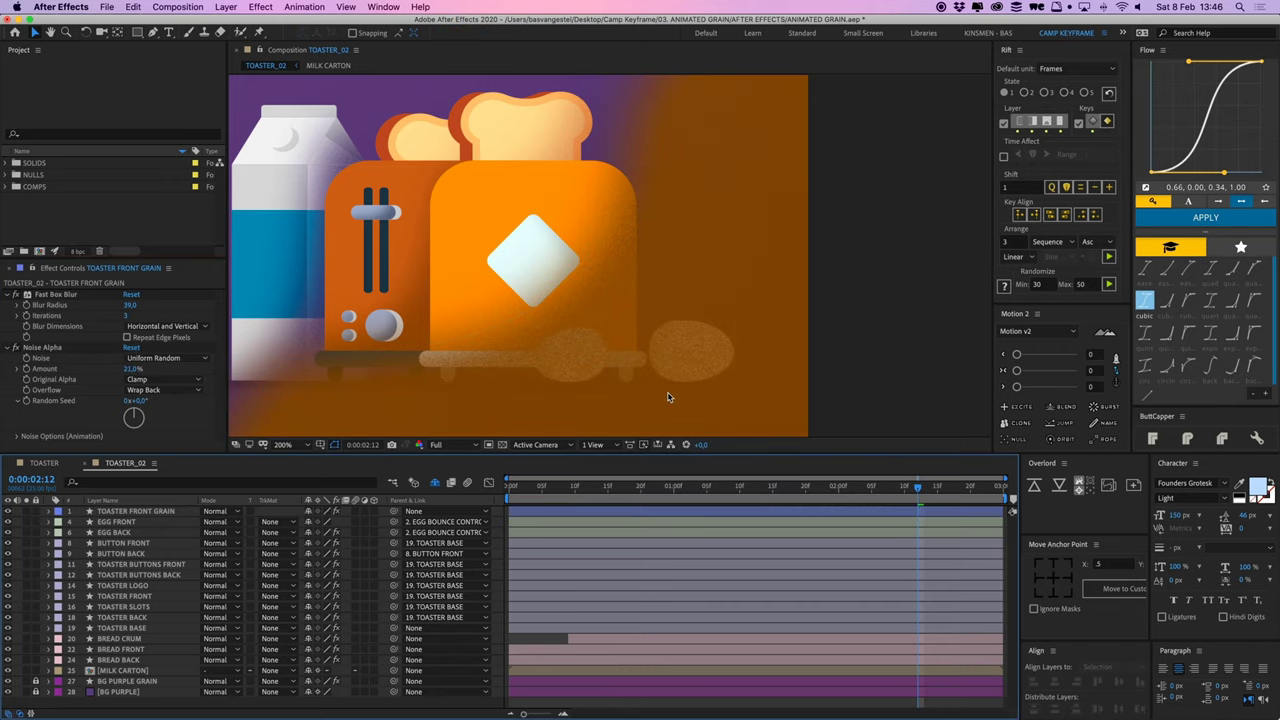
pyautogui.press('.')
pyautogui.moveTo(645, 238); pyautogui.dragTo(649, 269)
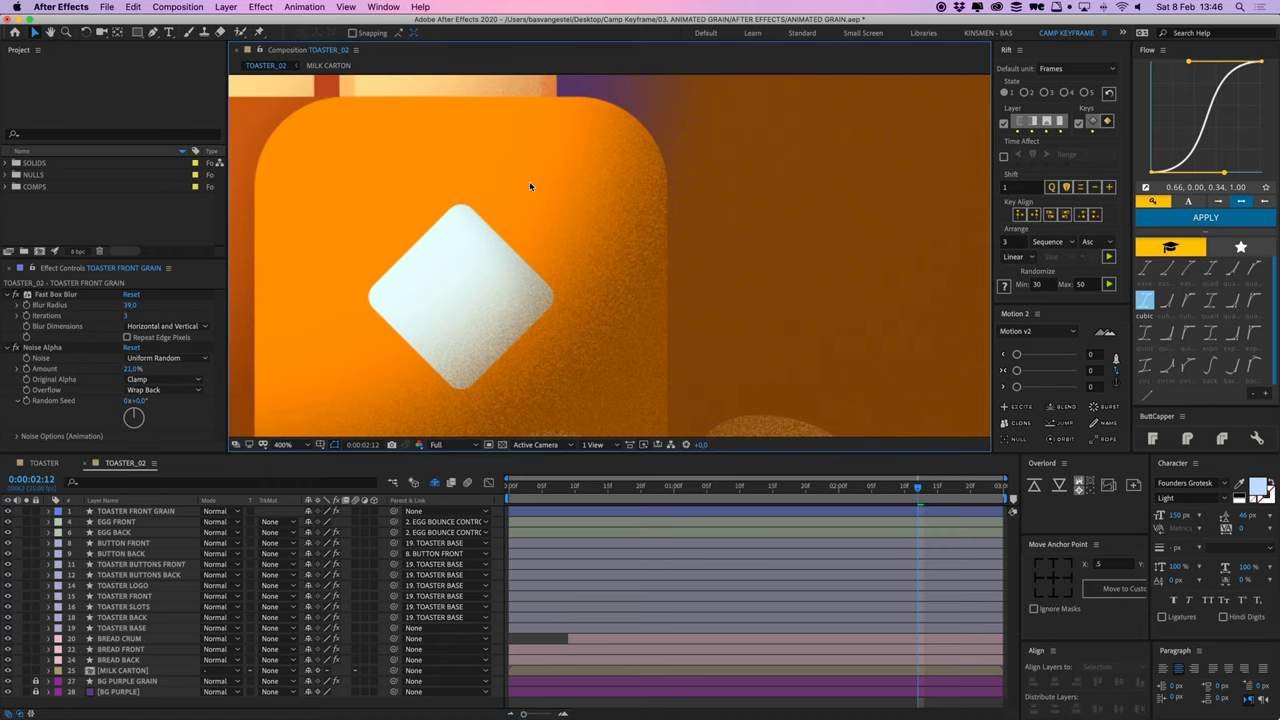
pyautogui.press(',')
pyautogui.moveTo(618, 268); pyautogui.dragTo(626, 264)
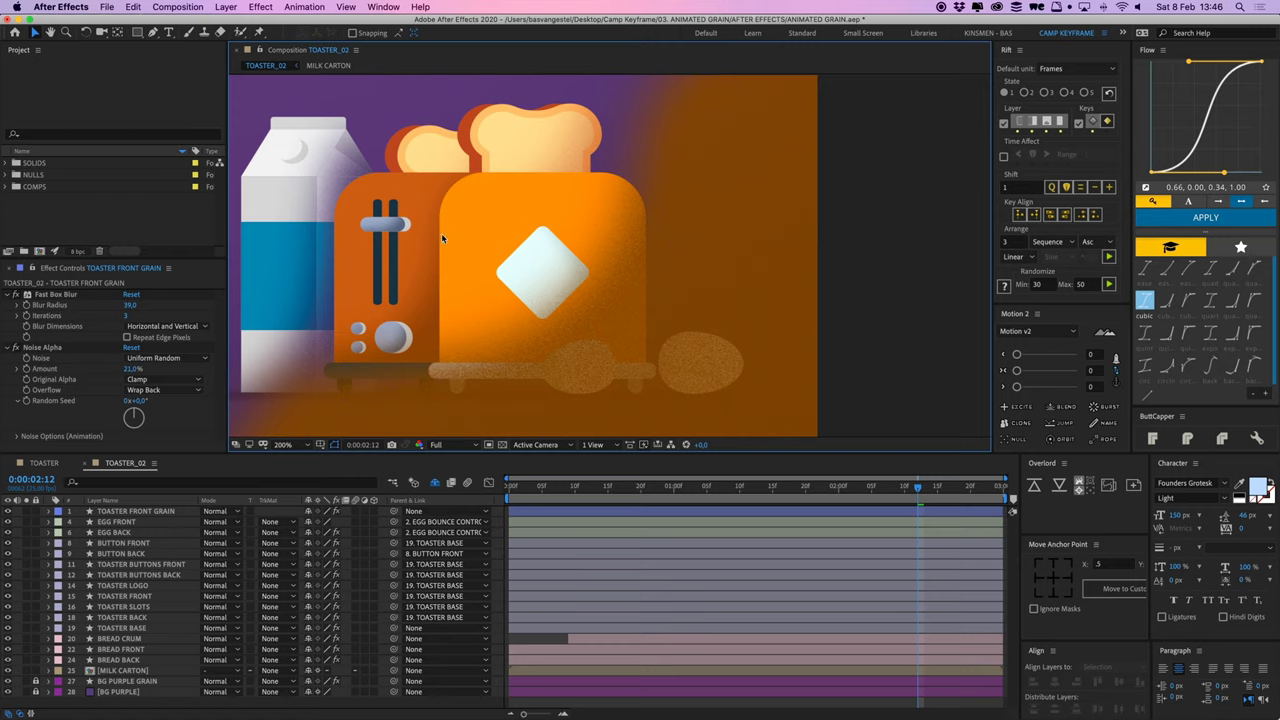
# Step: Check the EGG FRONT layer's track matte options and look through the hidden shy layers around the toaster layers
pyautogui.click(137, 513)
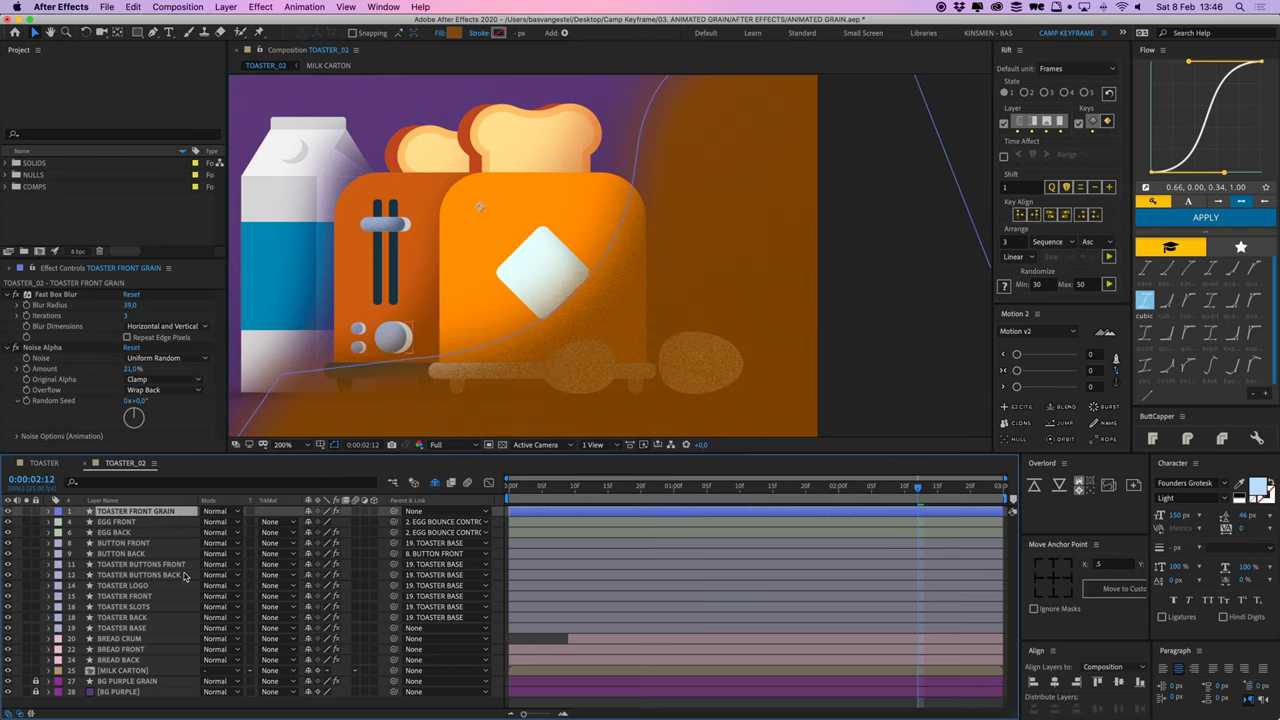
pyautogui.click(124, 596)
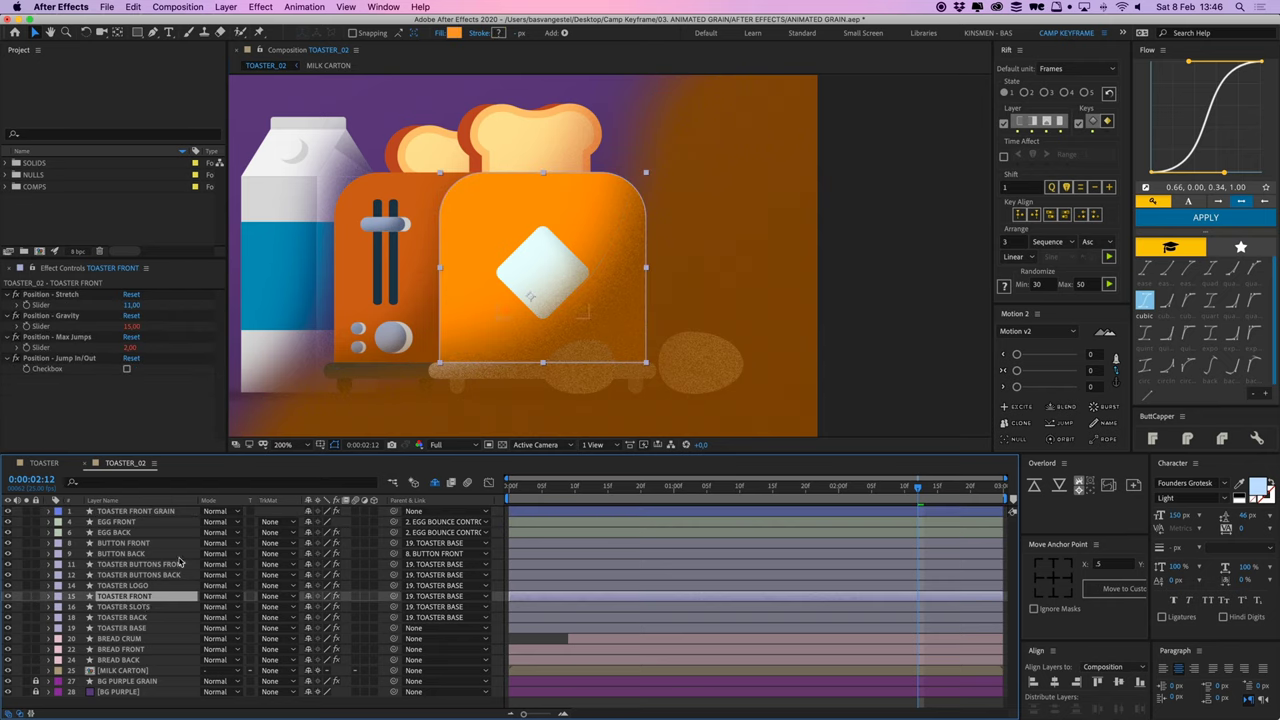
pyautogui.click(142, 512)
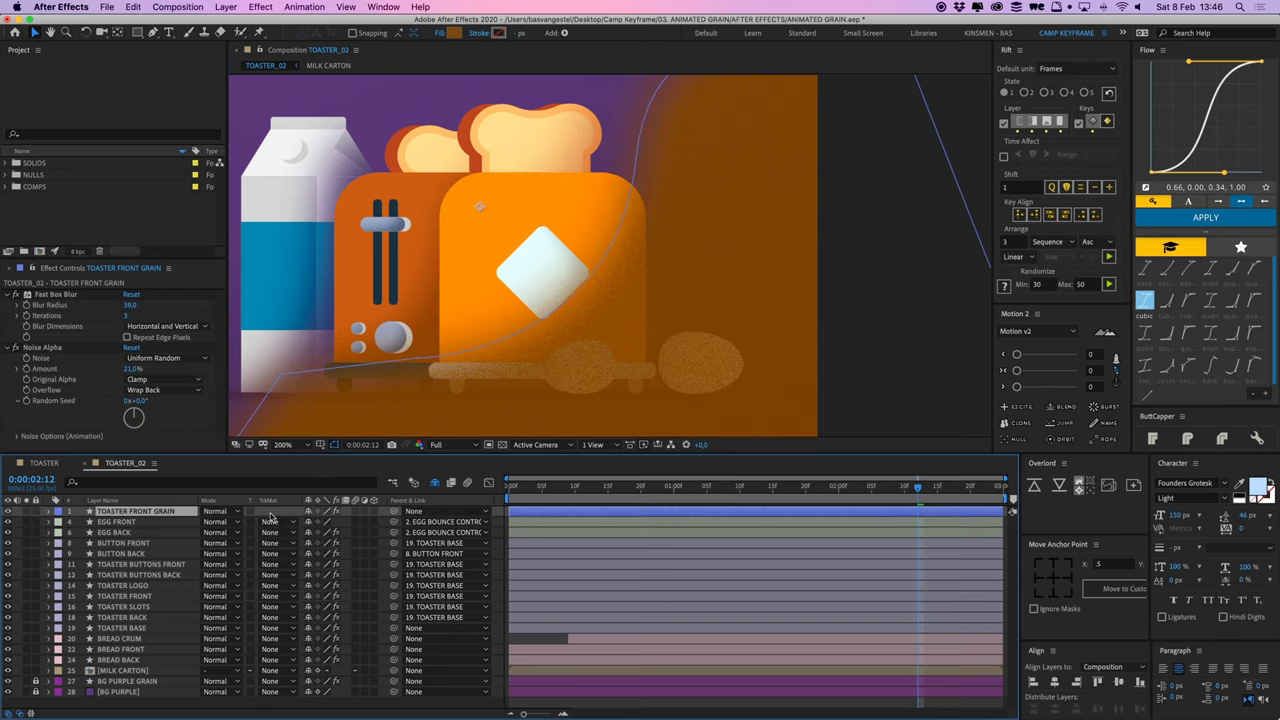
pyautogui.click(274, 522)
pyautogui.click(546, 645)
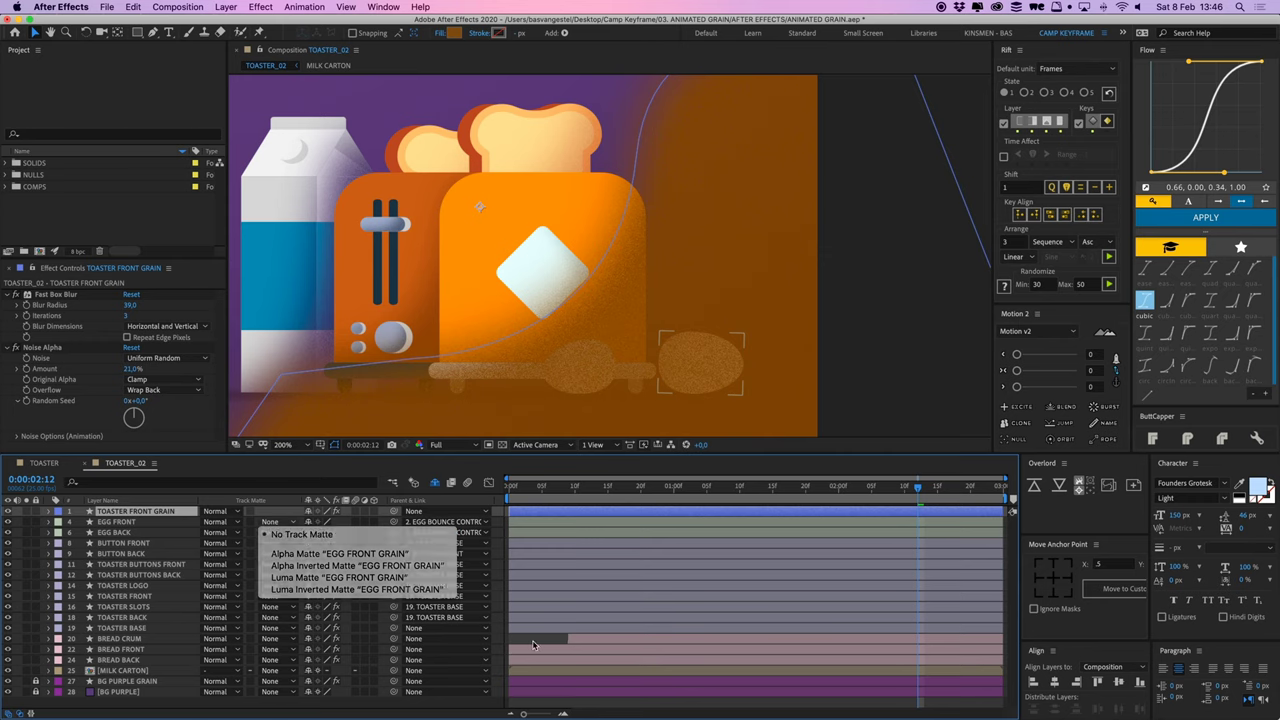
pyautogui.click(433, 483)
pyautogui.scroll(-5, 336, 571)
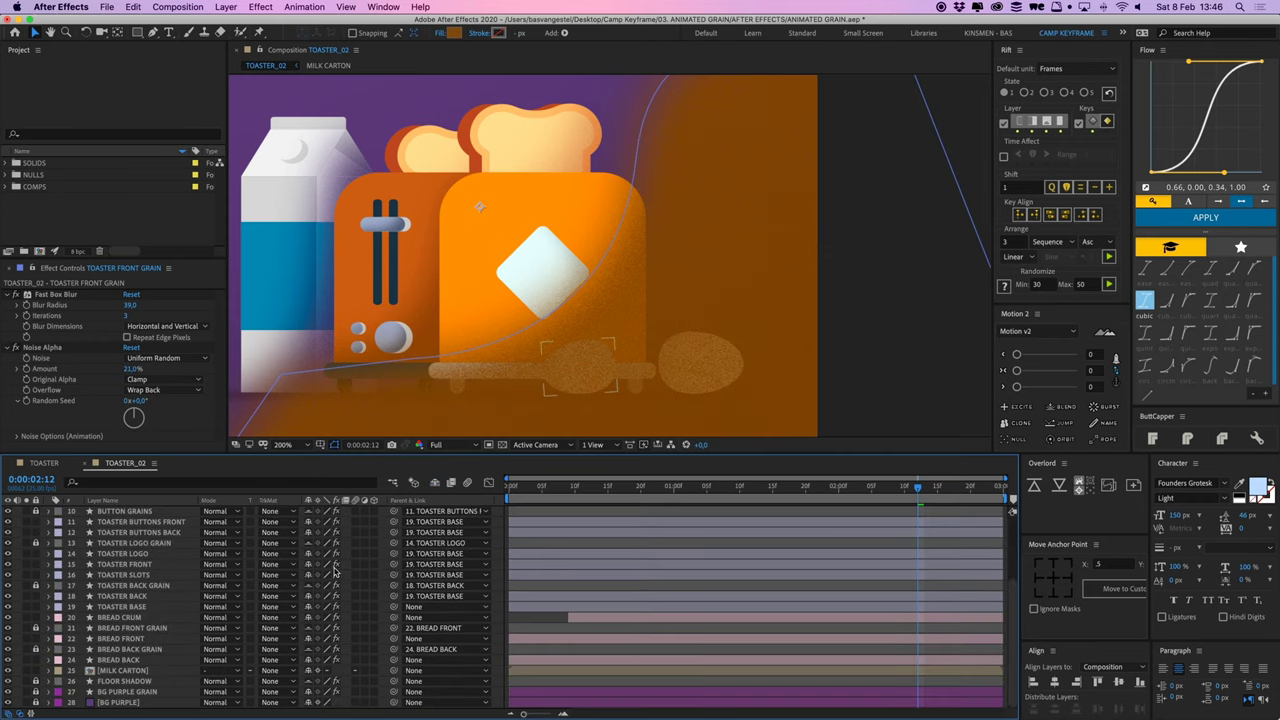
pyautogui.scroll(5, 336, 571)
pyautogui.click(436, 485)
pyautogui.click(434, 483)
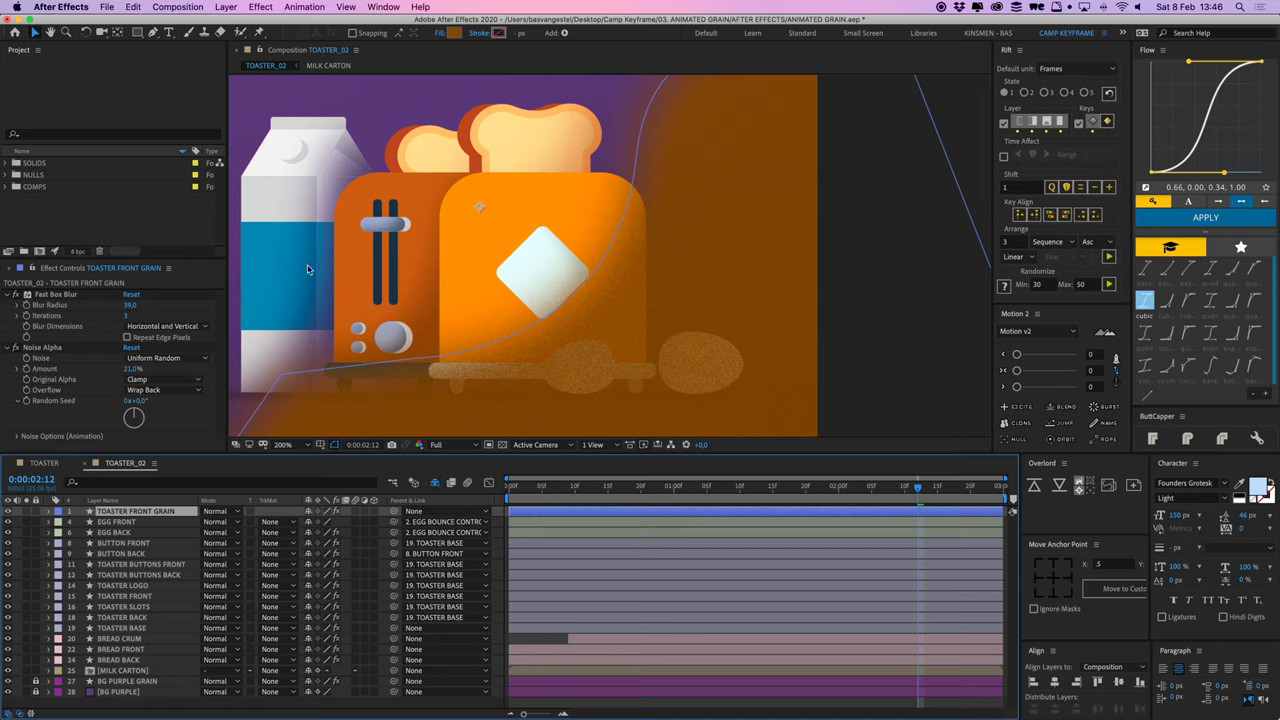
# Step: Apply a Set Matte effect to TOASTER FRONT GRAIN, taking its matte from the TOASTER FRONT layer
pyautogui.click(261, 8)
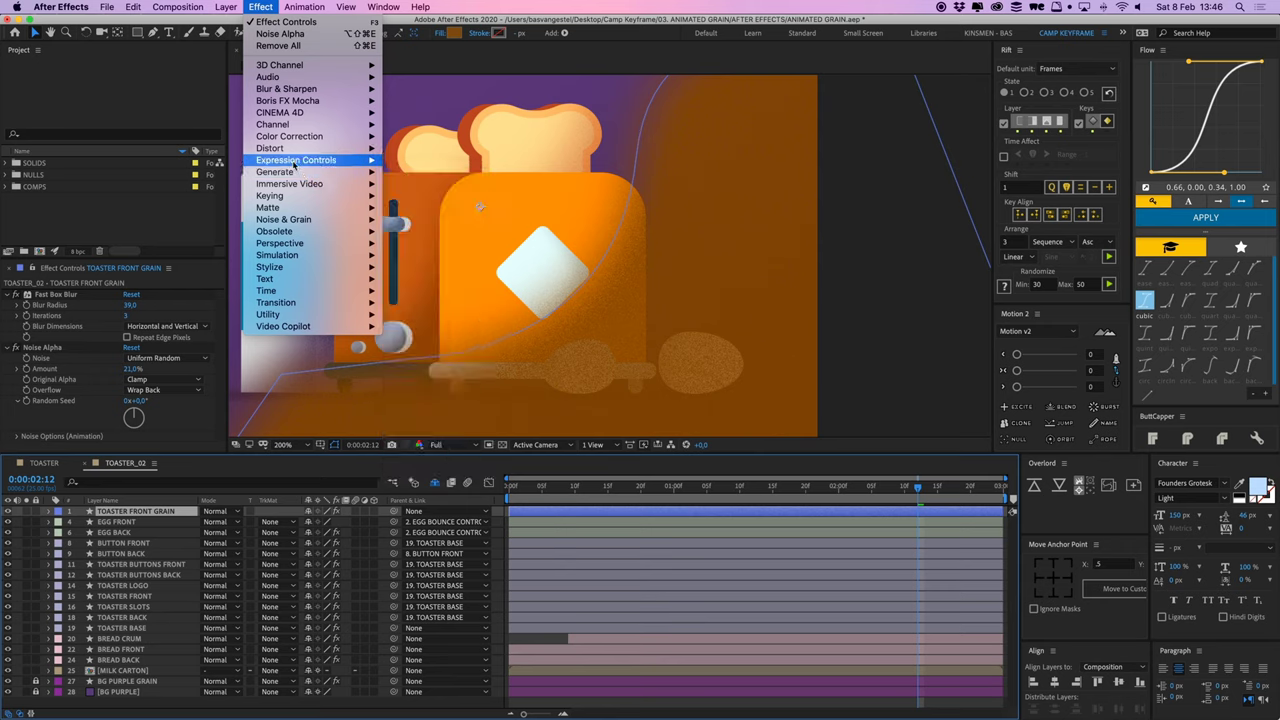
pyautogui.moveTo(295, 130)
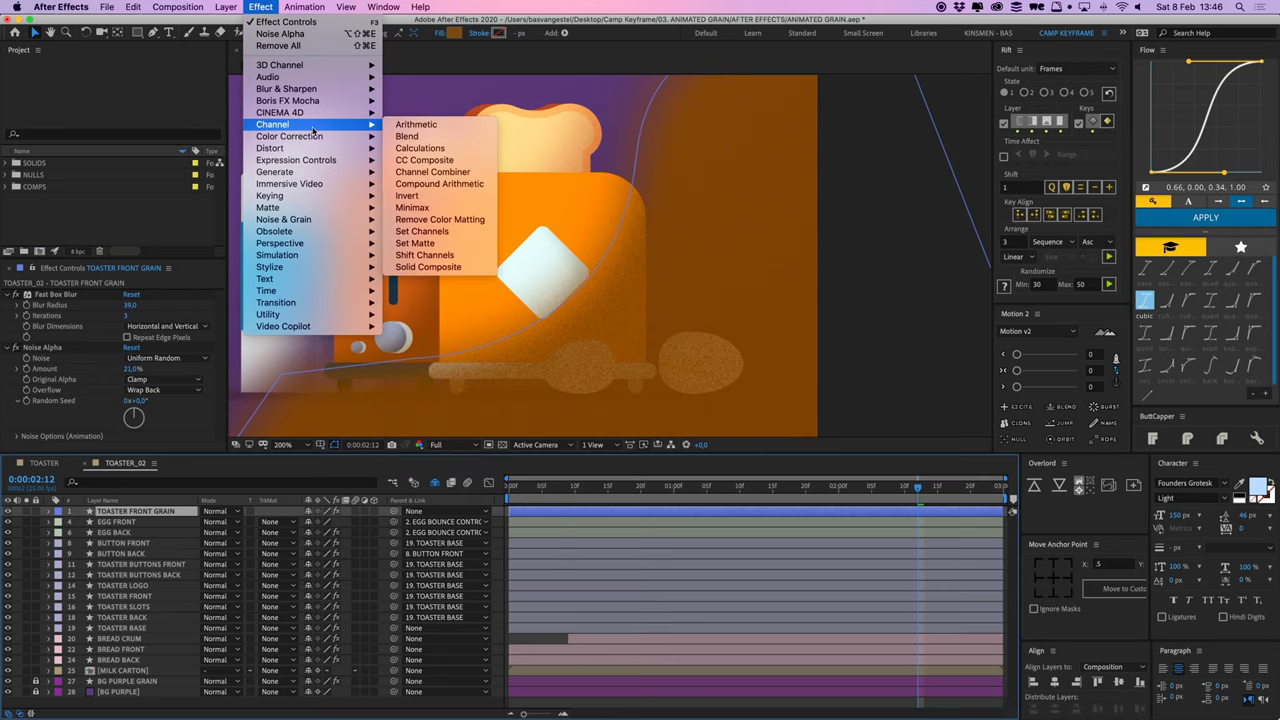
pyautogui.click(447, 243)
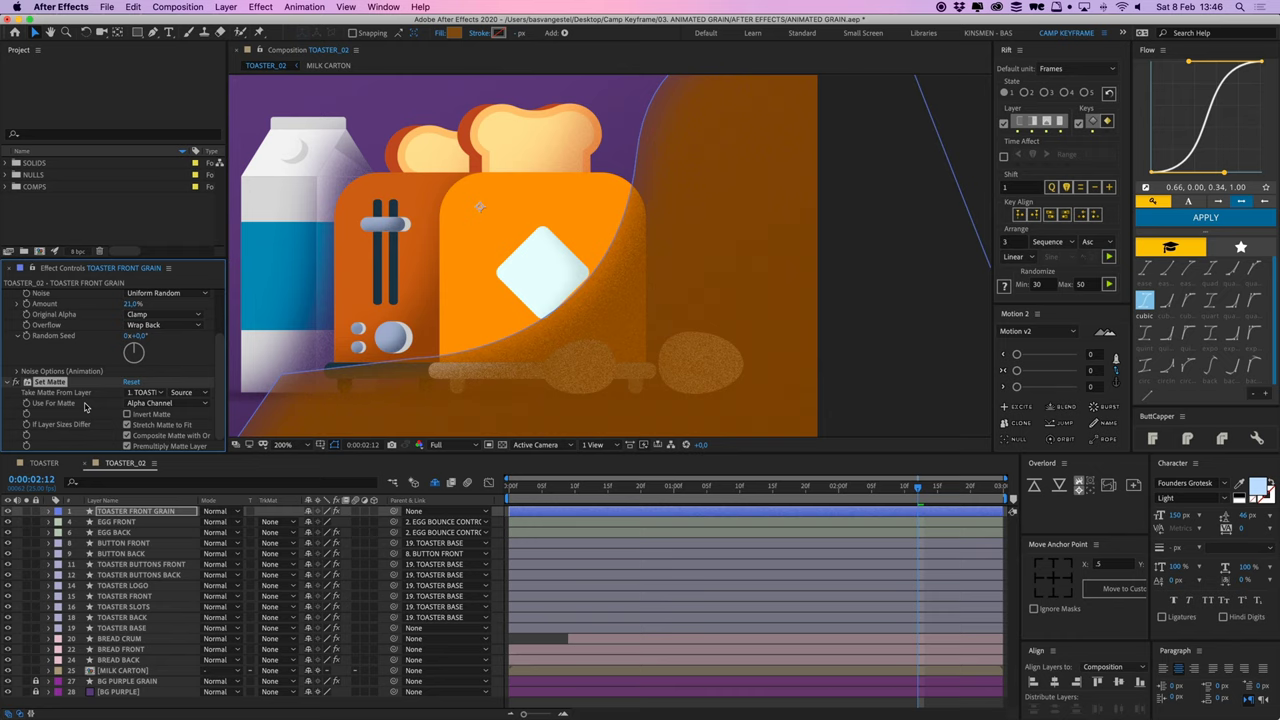
pyautogui.click(148, 396)
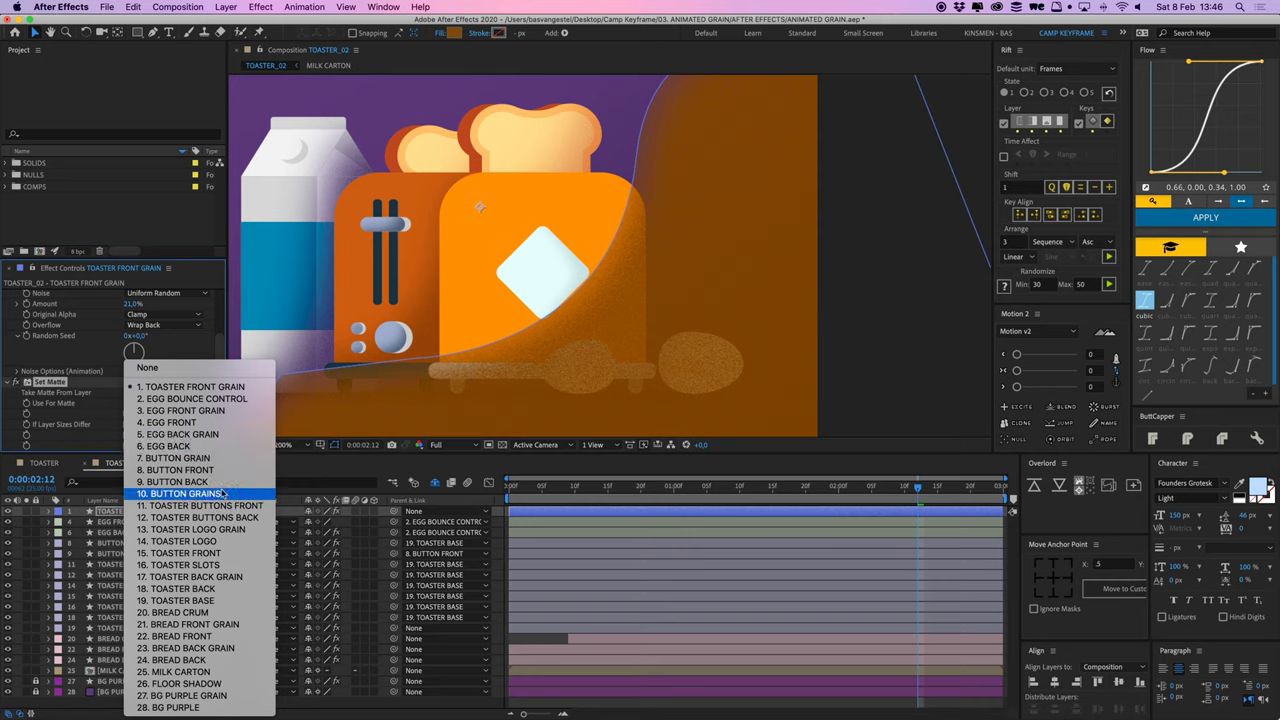
pyautogui.click(214, 555)
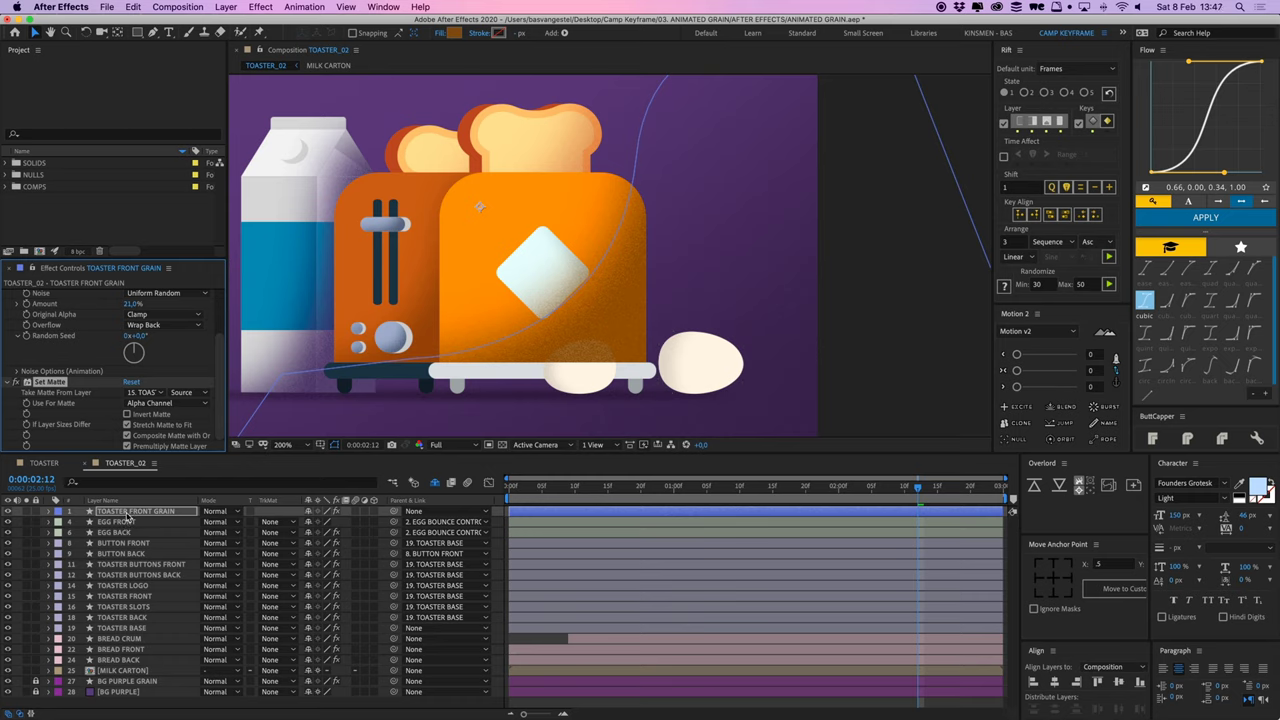
# Step: Move the TOASTER FRONT GRAIN layer directly above TOASTER FRONT and parent it to that layer
pyautogui.moveTo(136, 513); pyautogui.dragTo(147, 600)
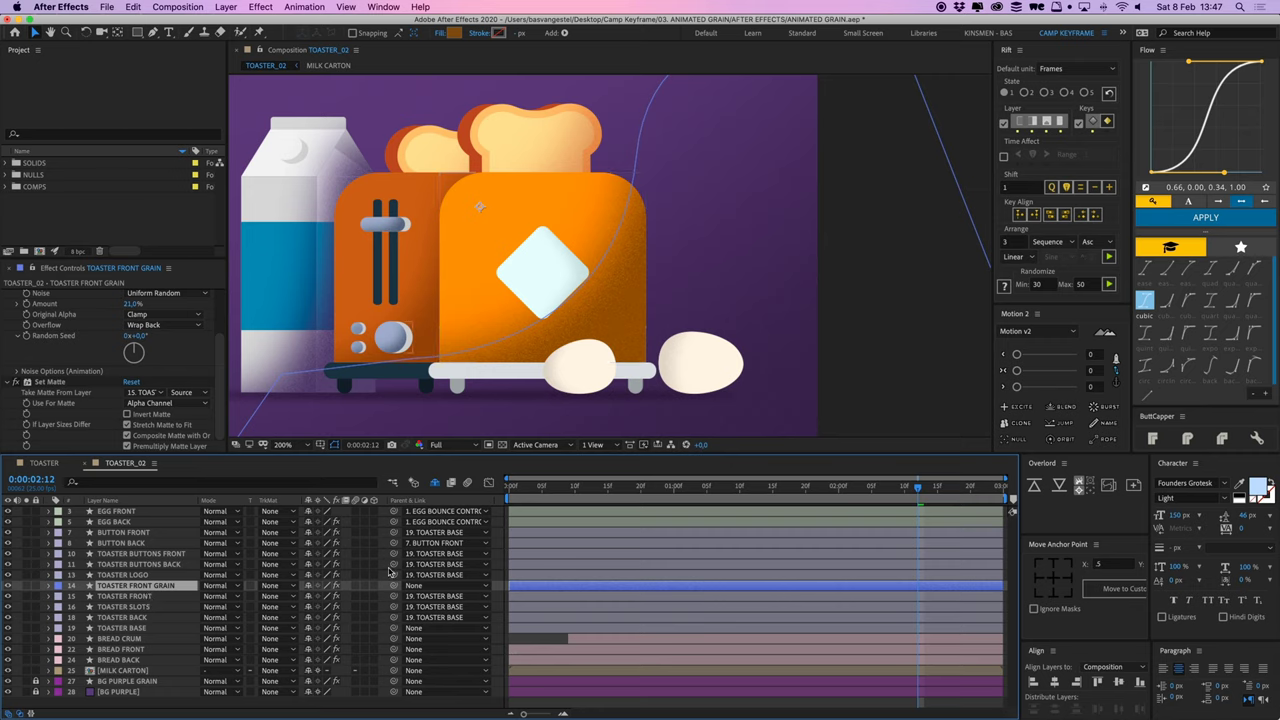
pyautogui.moveTo(395, 591); pyautogui.dragTo(177, 601)
pyautogui.click(537, 640)
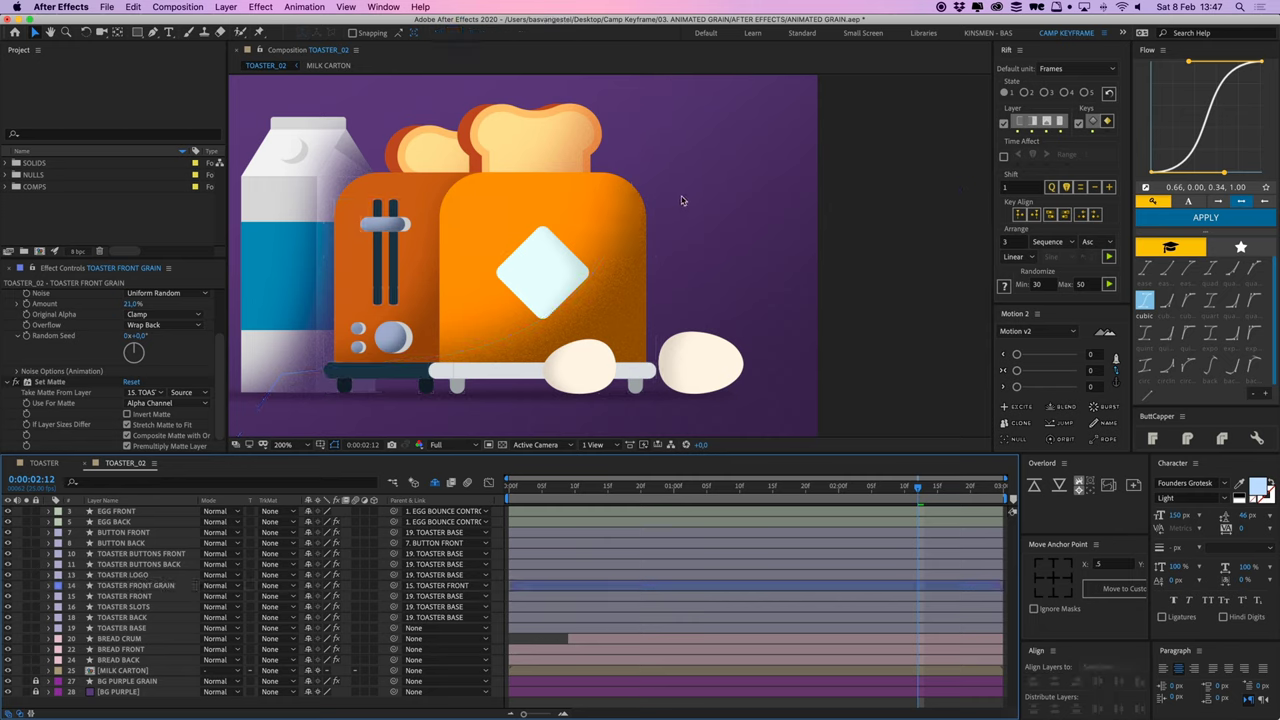
# Step: Change the fill of TOASTER FRONT GRAIN to a slightly lighter brown than its current shade
pyautogui.press(',')
pyautogui.press('.')
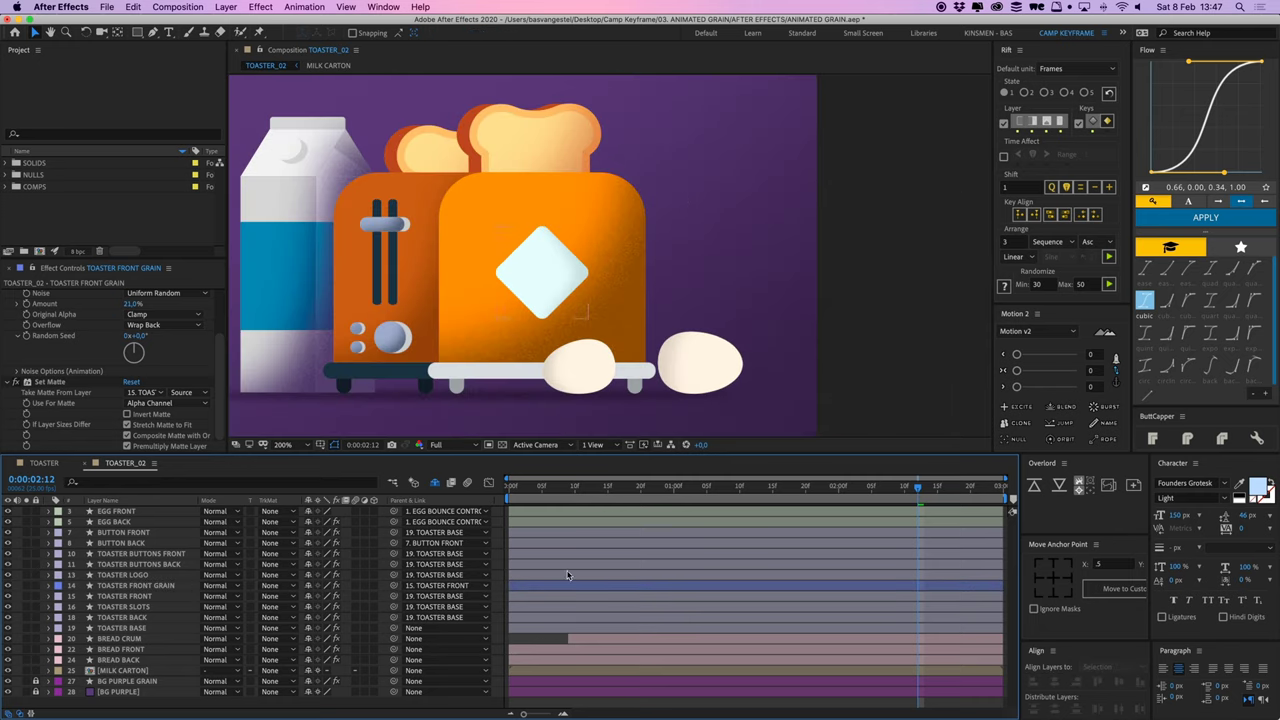
pyautogui.click(566, 596)
pyautogui.click(460, 36)
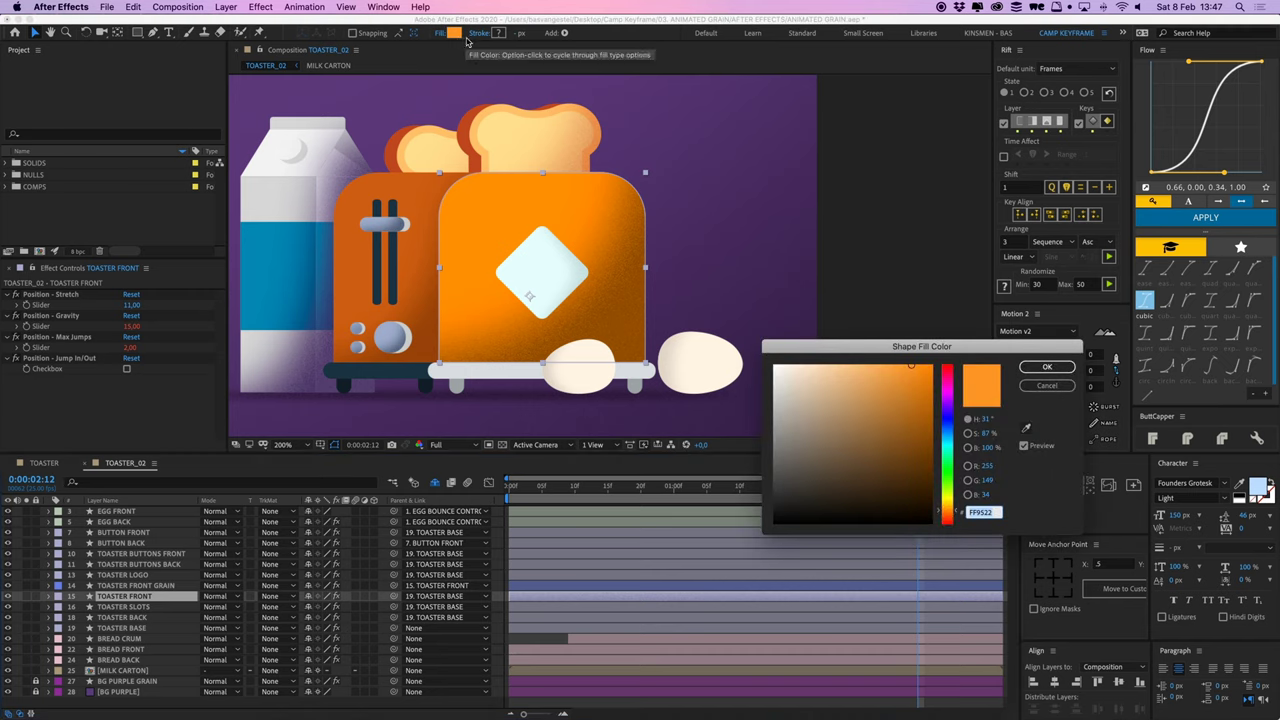
pyautogui.press('Escape')
pyautogui.click(183, 585)
pyautogui.click(457, 36)
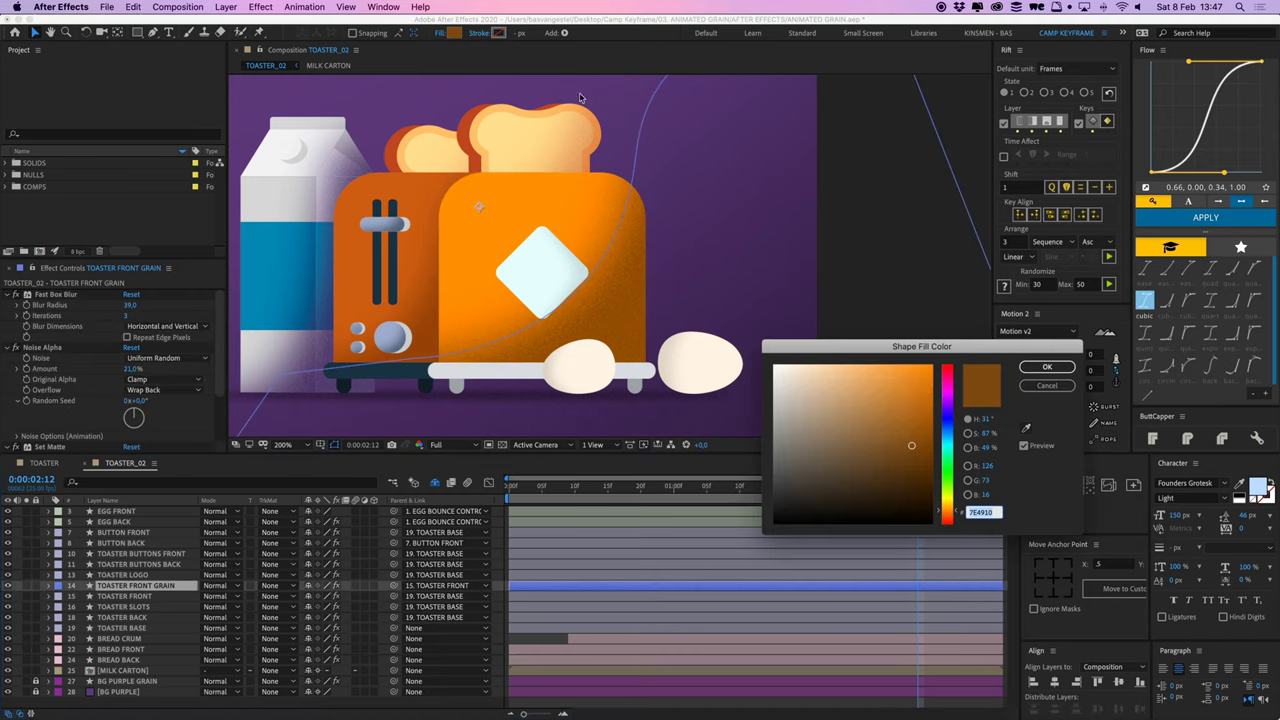
pyautogui.moveTo(912, 443); pyautogui.dragTo(909, 429)
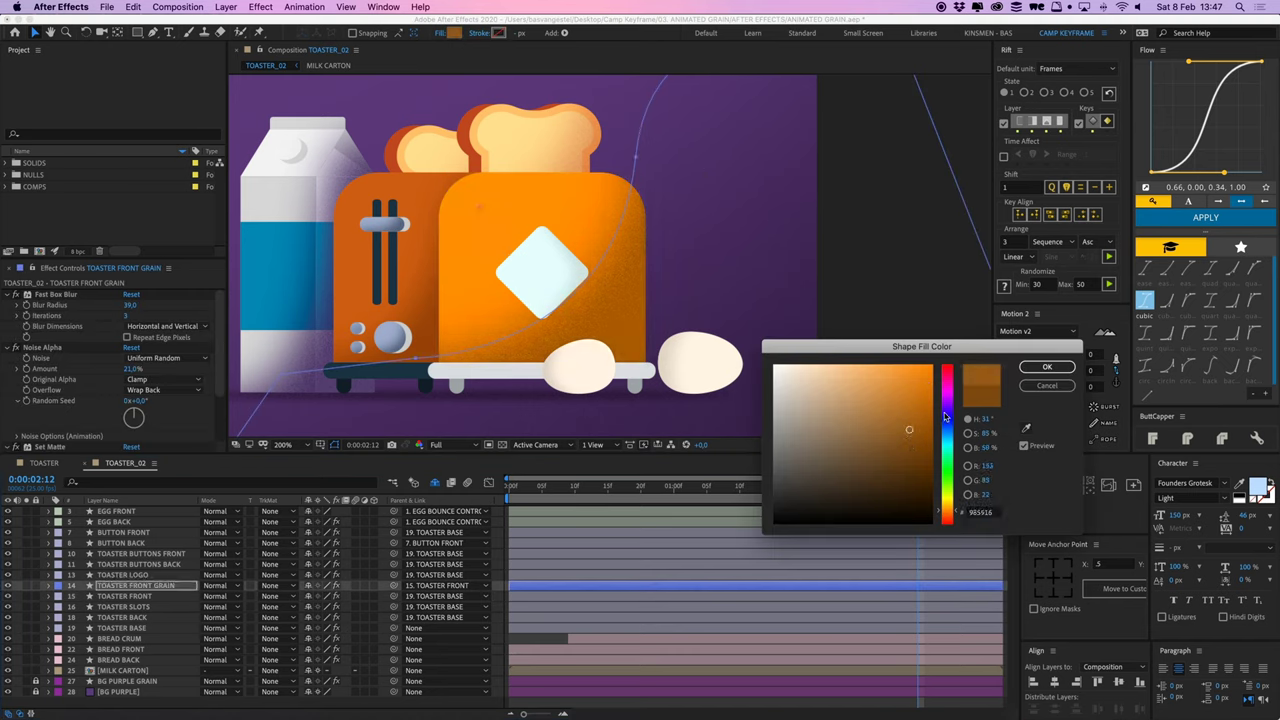
pyautogui.click(1040, 368)
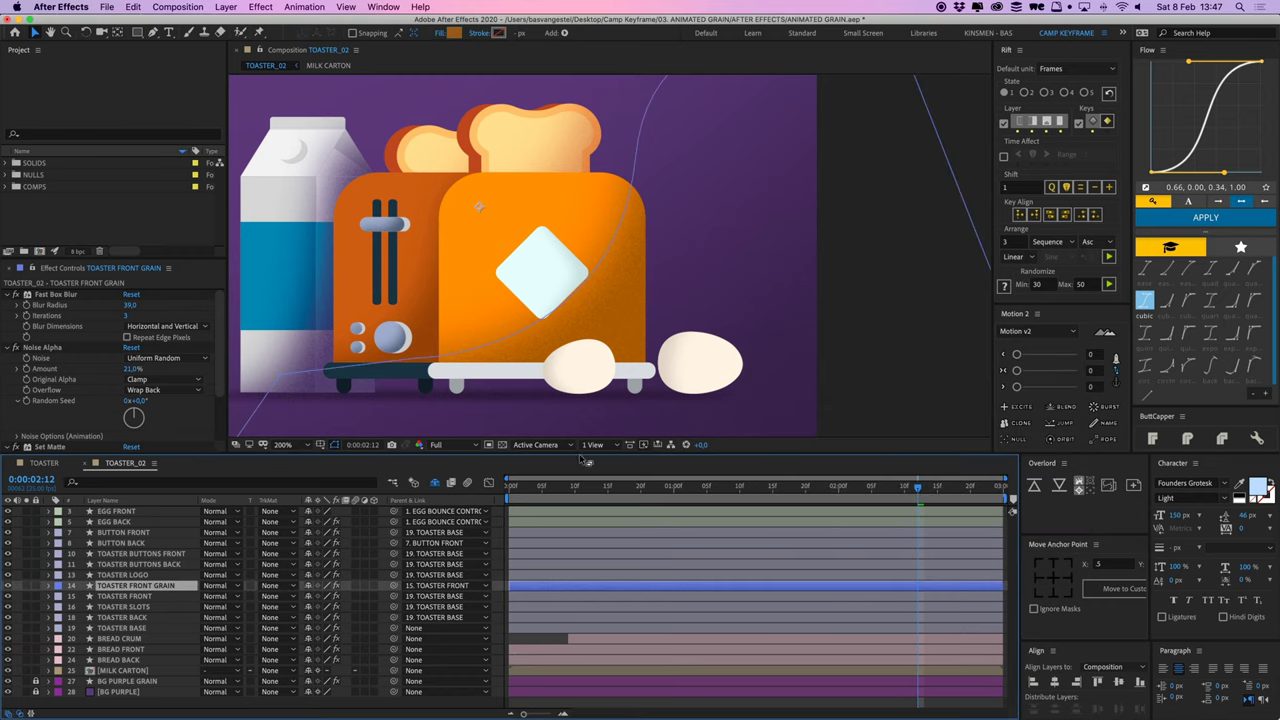
# Step: Reshape the TOASTER FRONT GRAIN path so its curve lies closer to the right side and lower edge of the toaster front
pyautogui.moveTo(598, 298); pyautogui.dragTo(577, 273)
pyautogui.press('g')
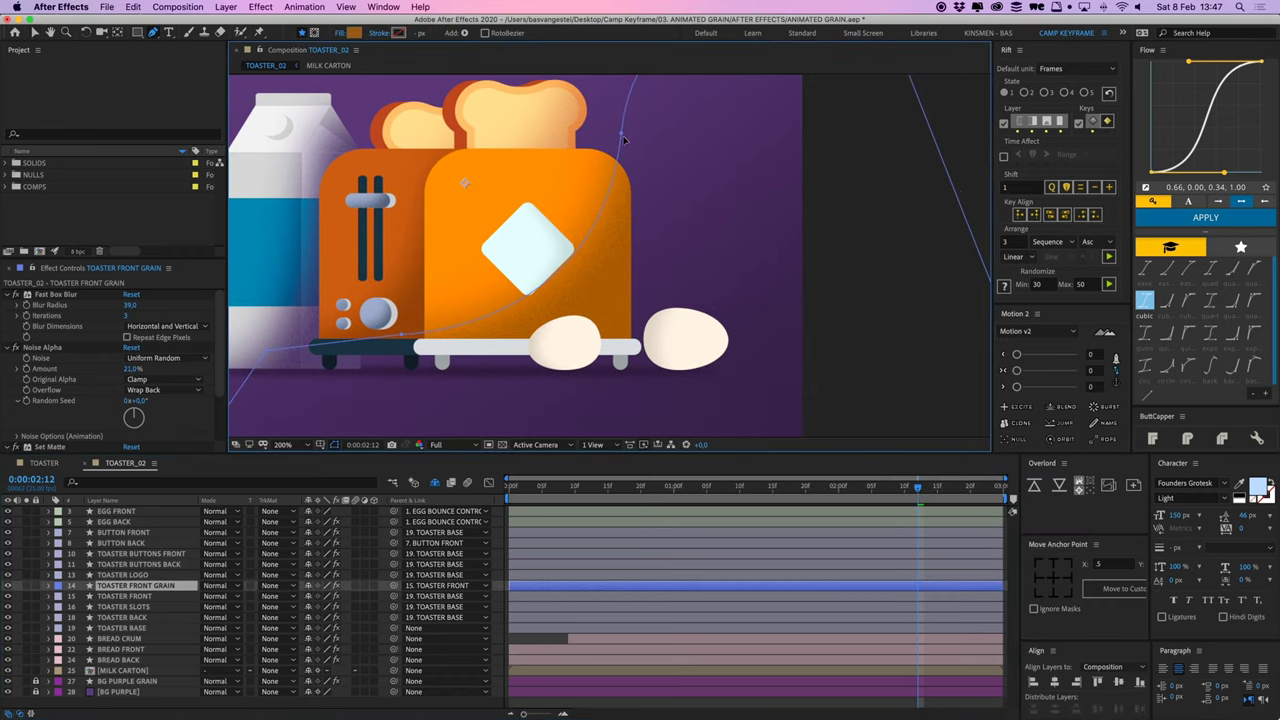
pyautogui.press('v')
pyautogui.moveTo(602, 333); pyautogui.dragTo(619, 353)
pyautogui.moveTo(621, 133); pyautogui.dragTo(639, 126)
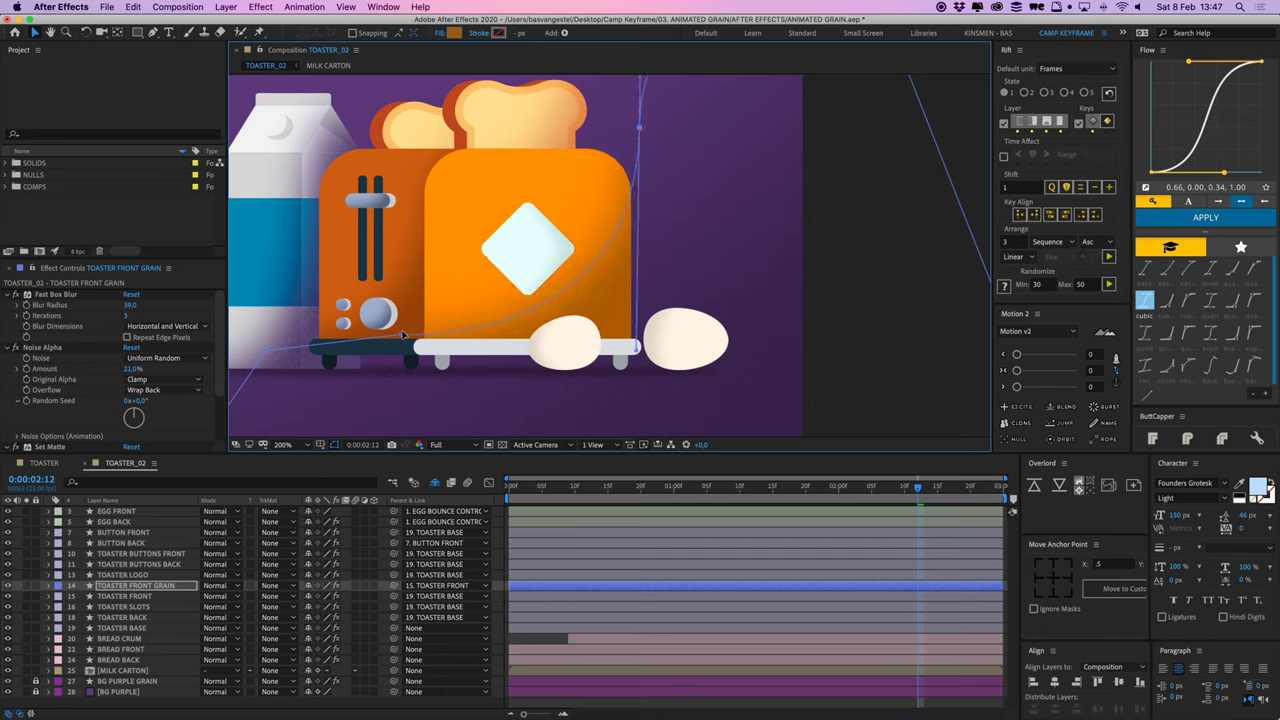
pyautogui.moveTo(404, 334); pyautogui.dragTo(441, 345)
pyautogui.press('super+shift+h')
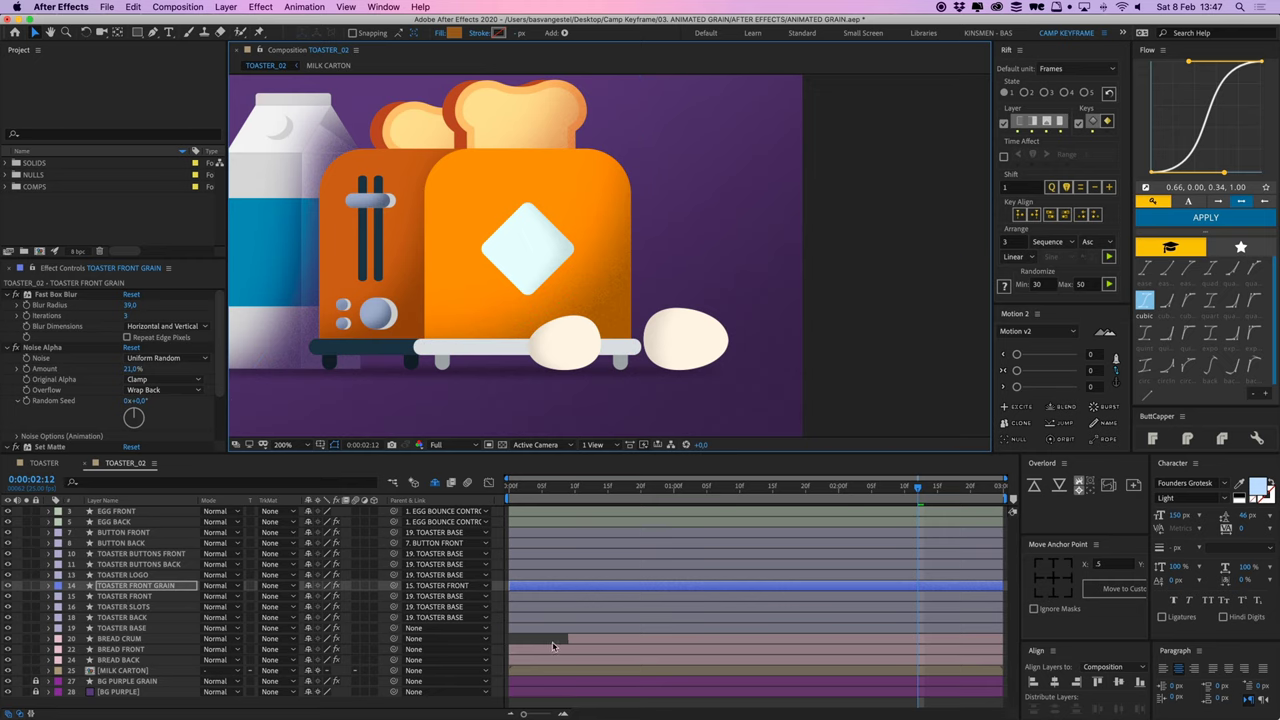
pyautogui.click(553, 643)
pyautogui.click(563, 585)
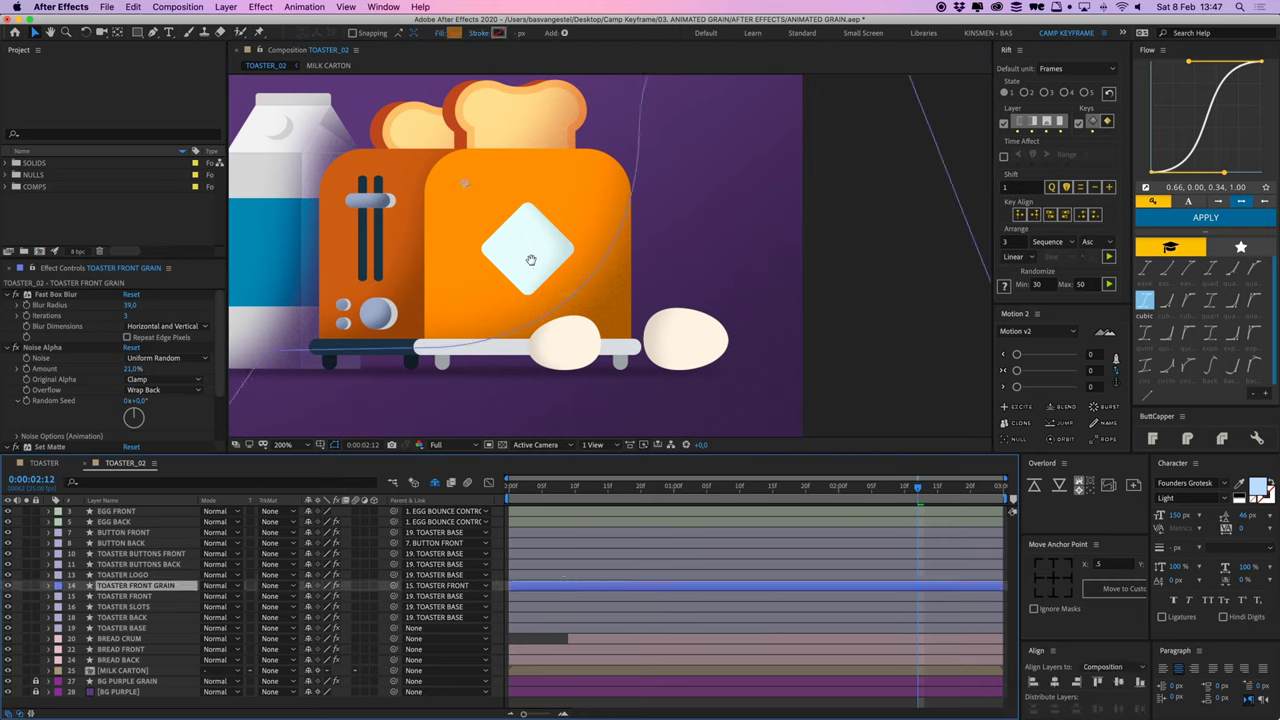
pyautogui.moveTo(531, 260); pyautogui.dragTo(537, 272)
pyautogui.click(555, 639)
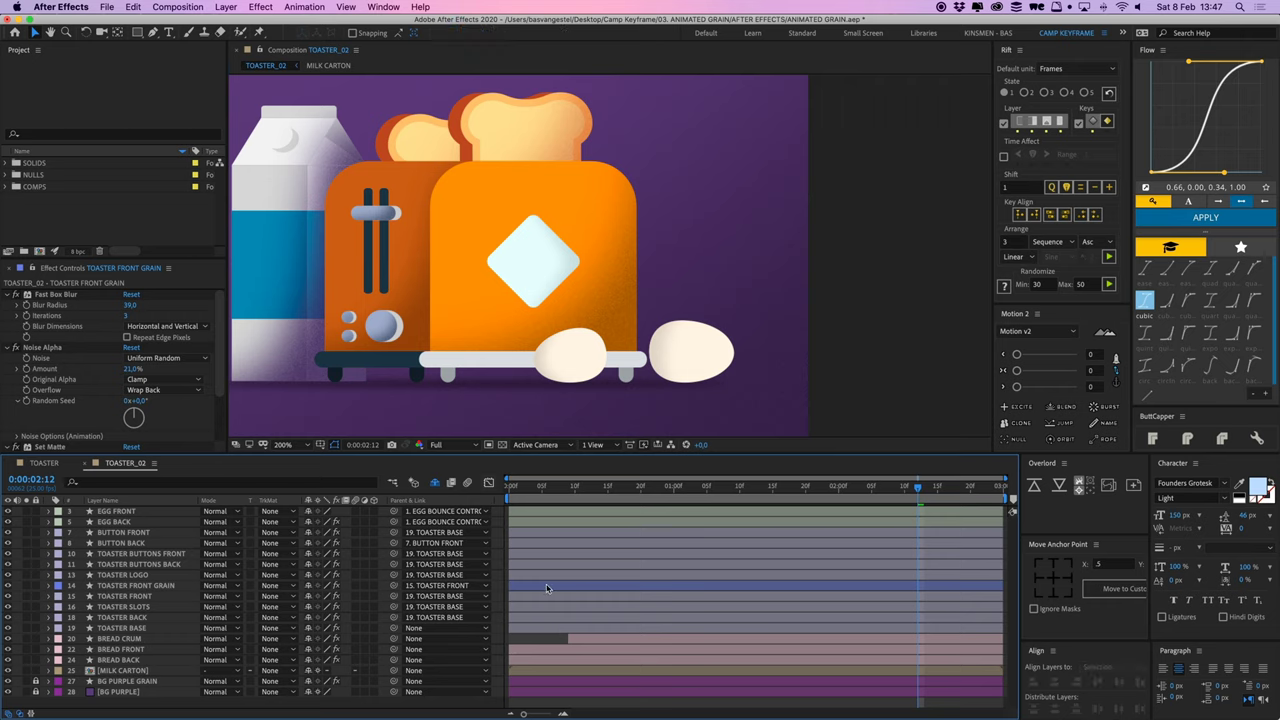
# Step: Set the grain layer's Fast Box Blur radius to 21 and its Noise Alpha amount to 20%
pyautogui.click(547, 588)
pyautogui.moveTo(132, 306); pyautogui.dragTo(113, 307)
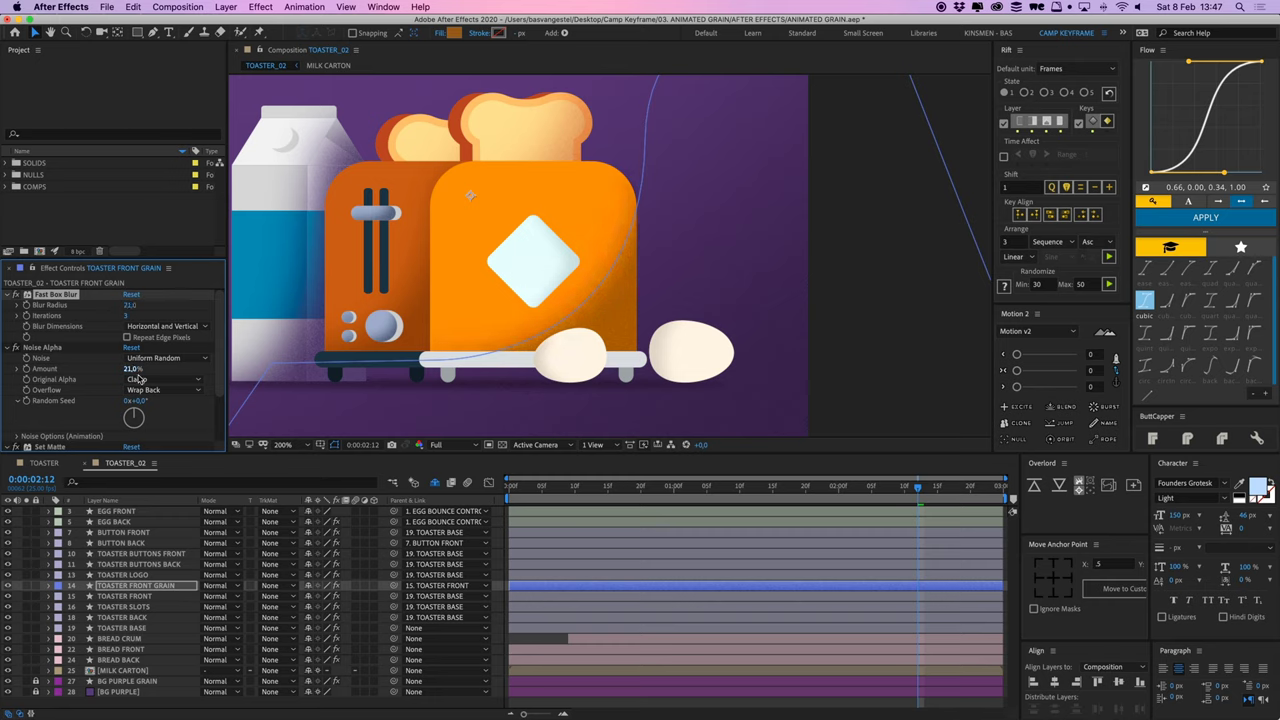
pyautogui.moveTo(127, 369); pyautogui.dragTo(136, 370)
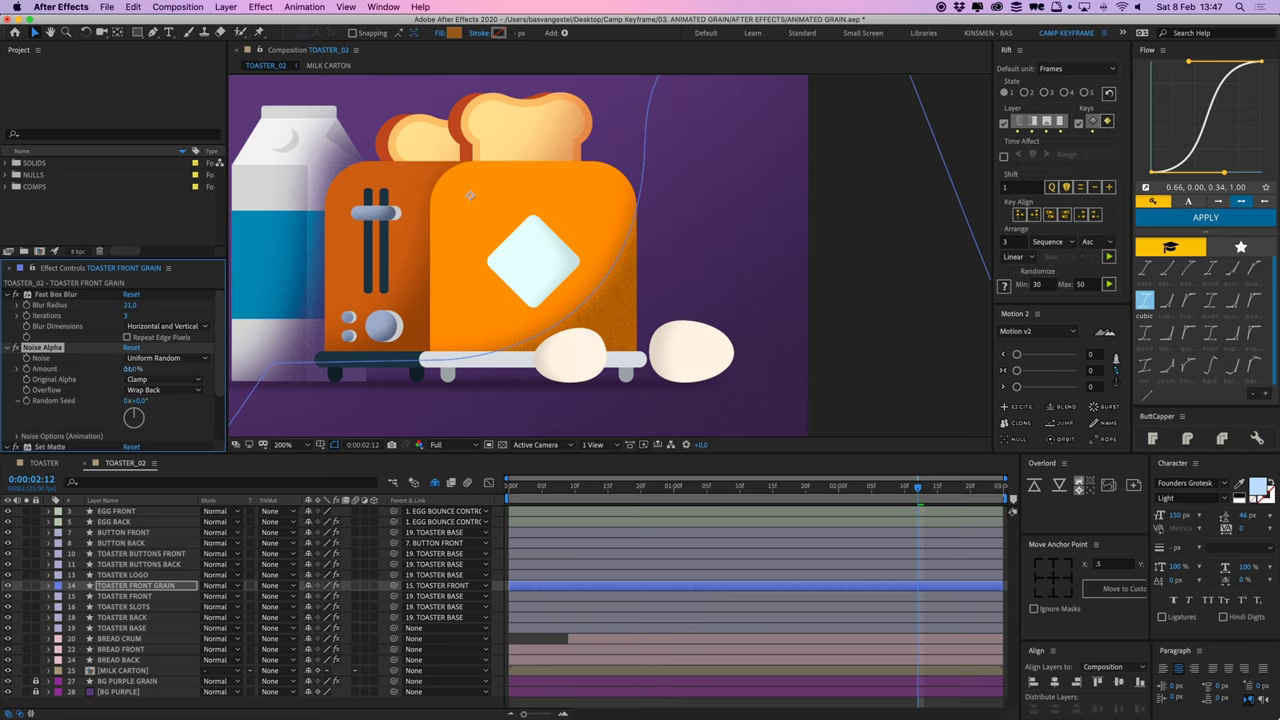
pyautogui.moveTo(131, 369); pyautogui.dragTo(127, 369)
pyautogui.click(551, 636)
# Step: Preview the toaster animation from the first frame to check the grain in motion
pyautogui.moveTo(541, 489); pyautogui.dragTo(488, 493)
pyautogui.press('space')
pyautogui.press('space')
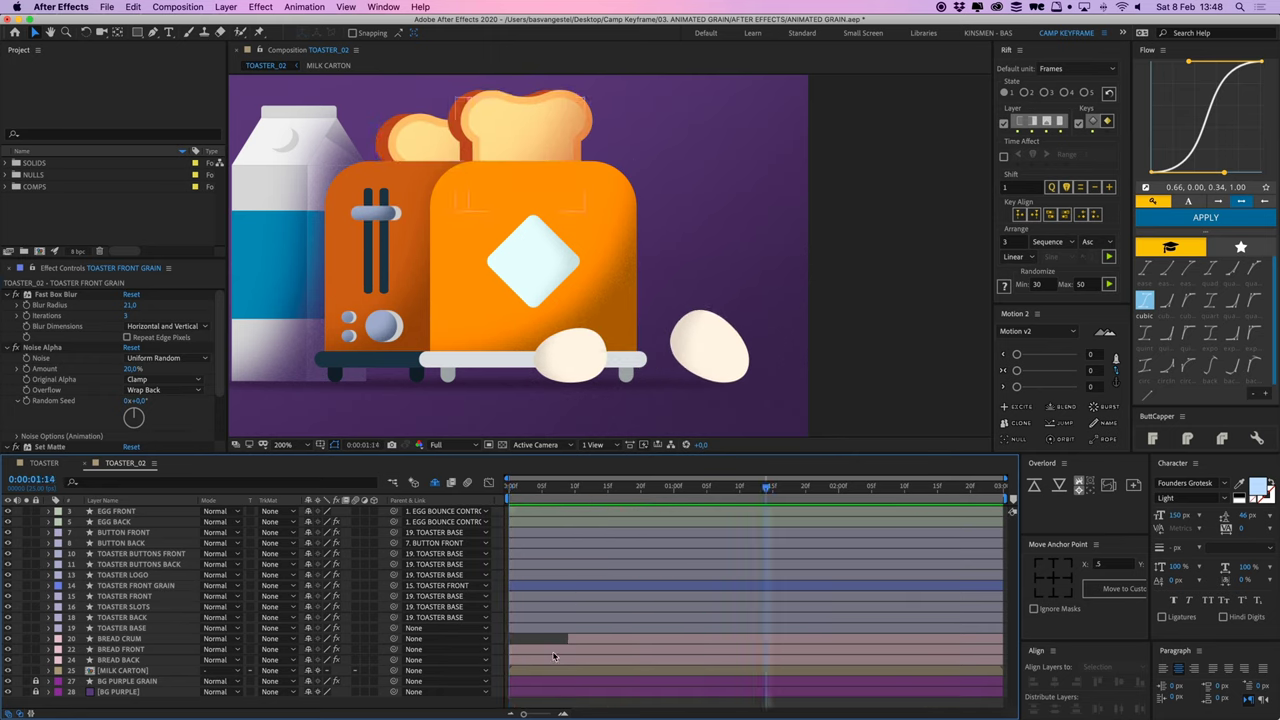
# Step: Expand the Noise Alpha properties of TOASTER FRONT GRAIN in the timeline and select Random Seed
pyautogui.click(550, 586)
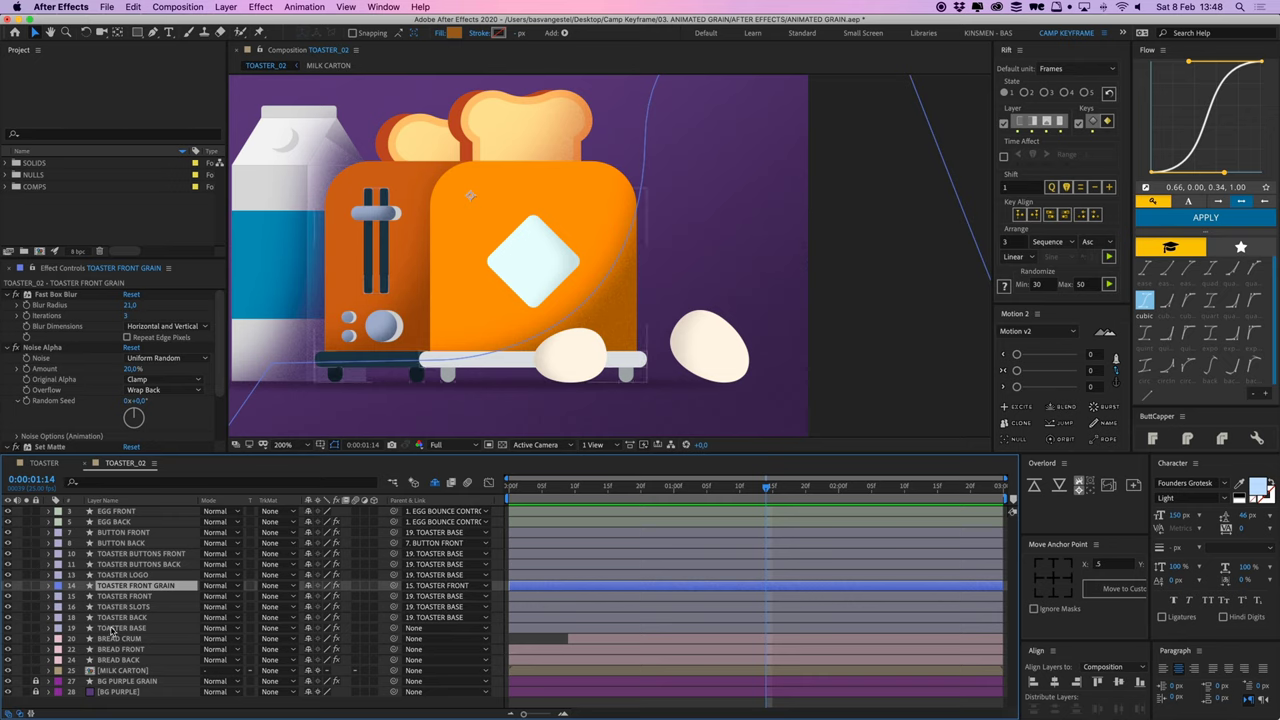
pyautogui.click(48, 585)
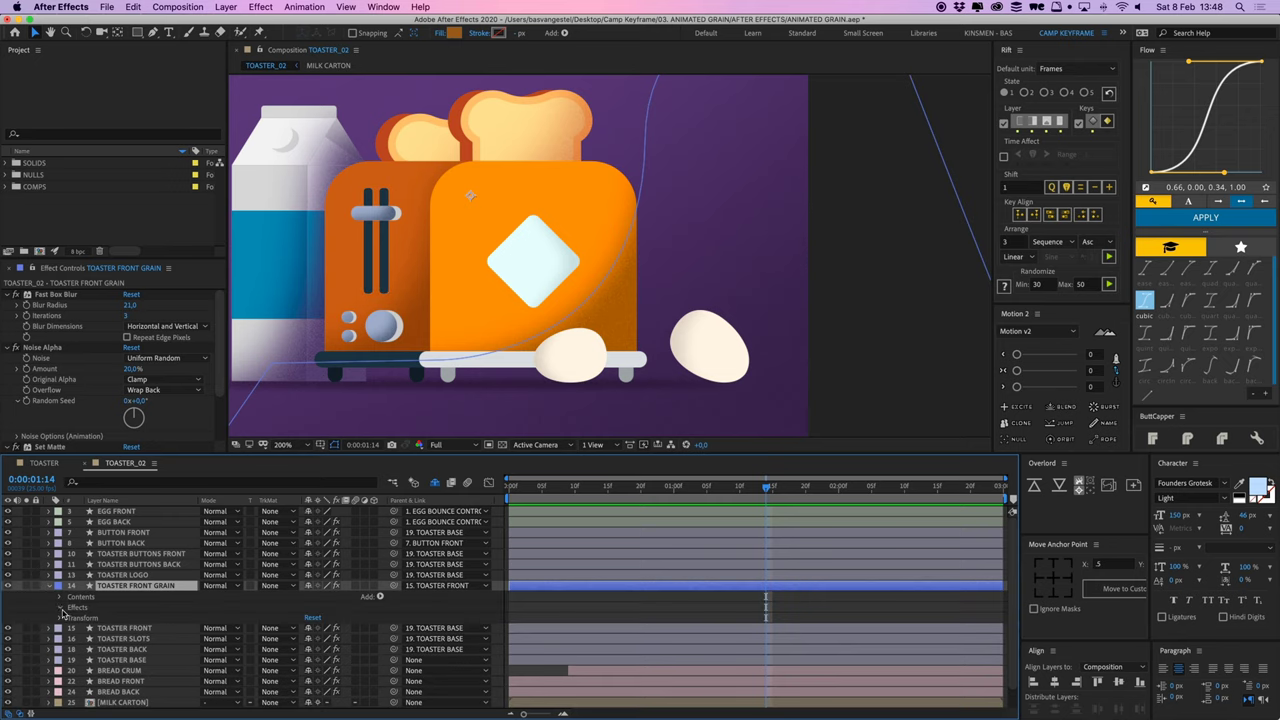
pyautogui.click(61, 608)
pyautogui.click(70, 629)
pyautogui.scroll(-1, 190, 640)
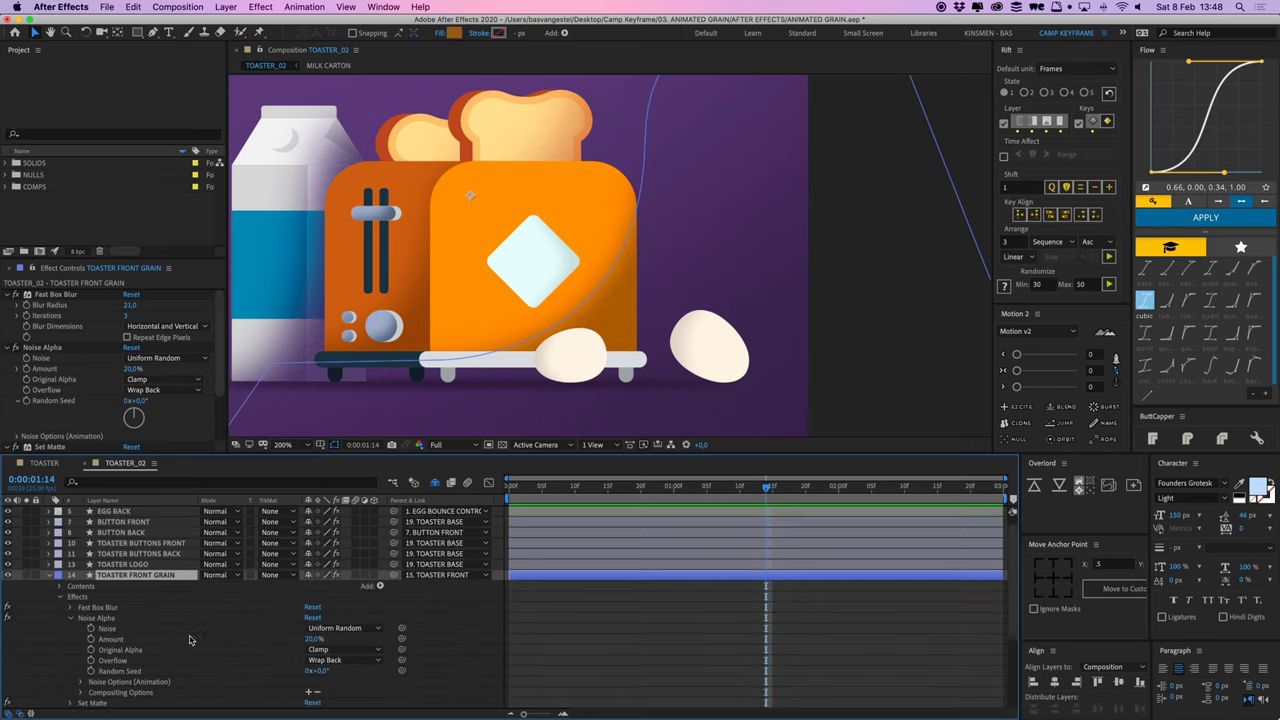
pyautogui.scroll(-4, 190, 640)
pyautogui.click(117, 630)
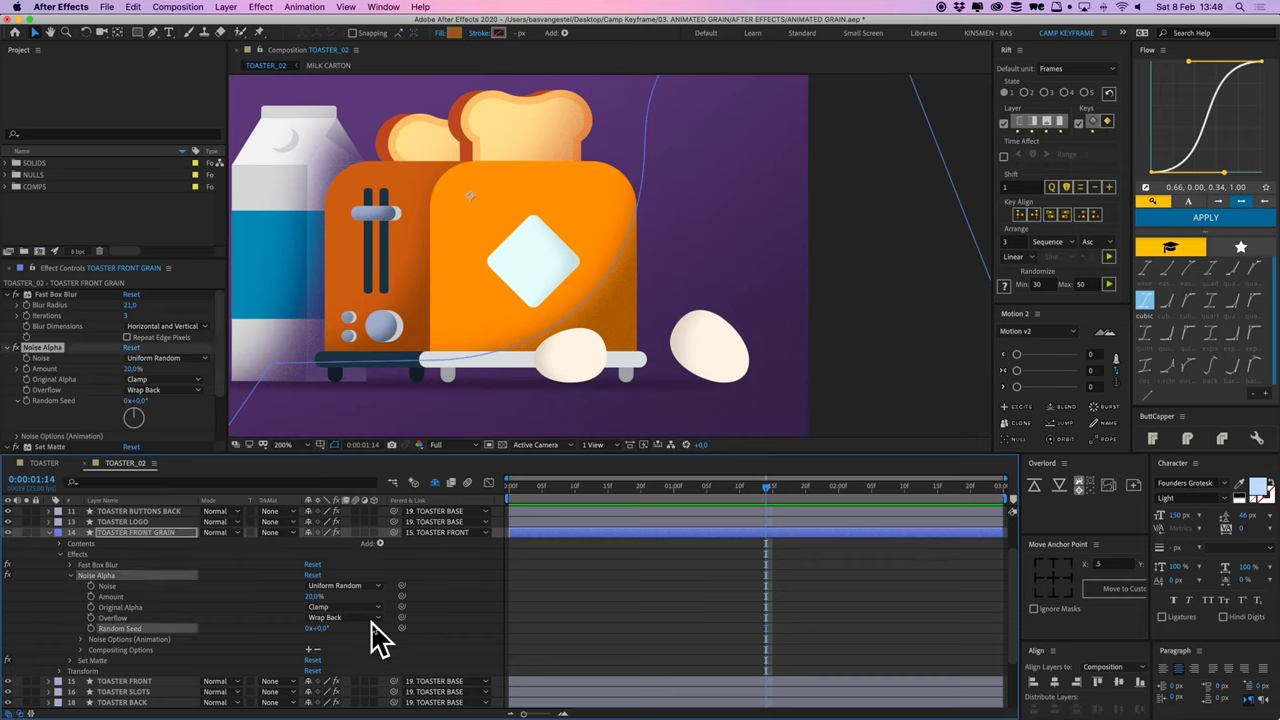
# Step: Try different Random Seed values on the grain, return the seed to 0, and check an earlier frame
pyautogui.moveTo(322, 633)
pyautogui.mouseDown()
pyautogui.moveTo(342, 631)
pyautogui.moveTo(324, 629)
pyautogui.mouseUp()
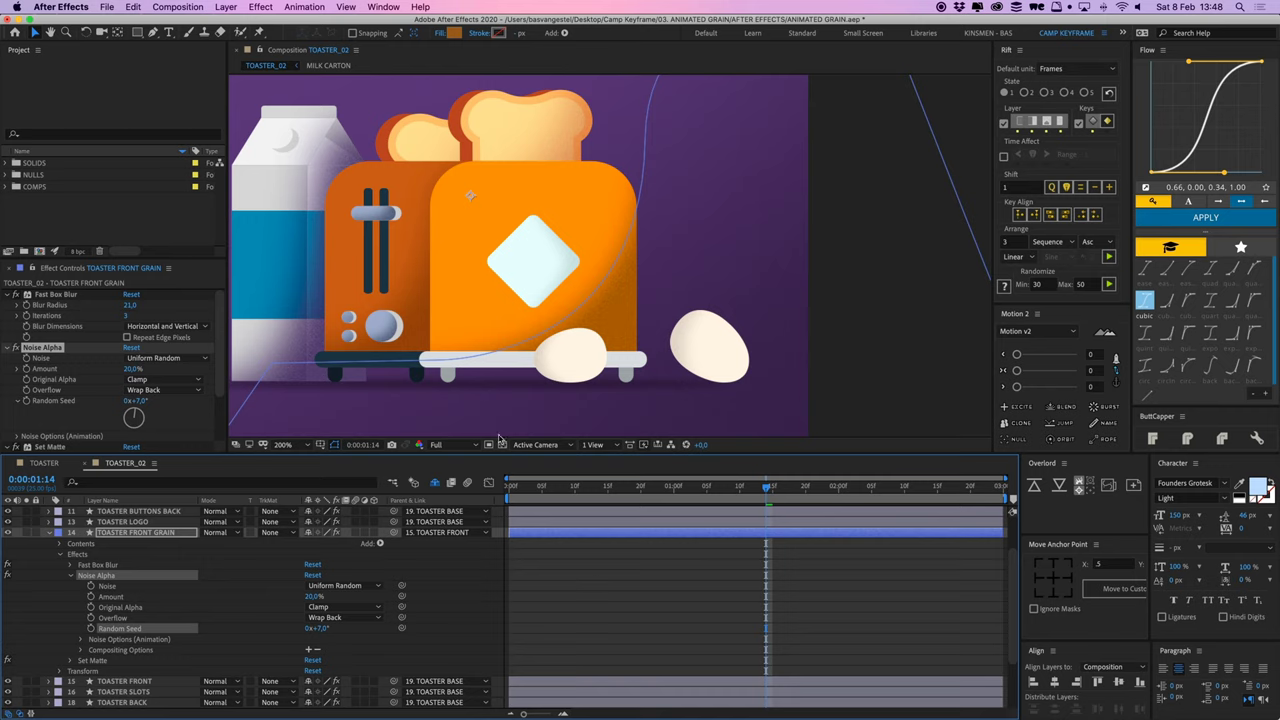
pyautogui.moveTo(326, 630); pyautogui.dragTo(330, 635)
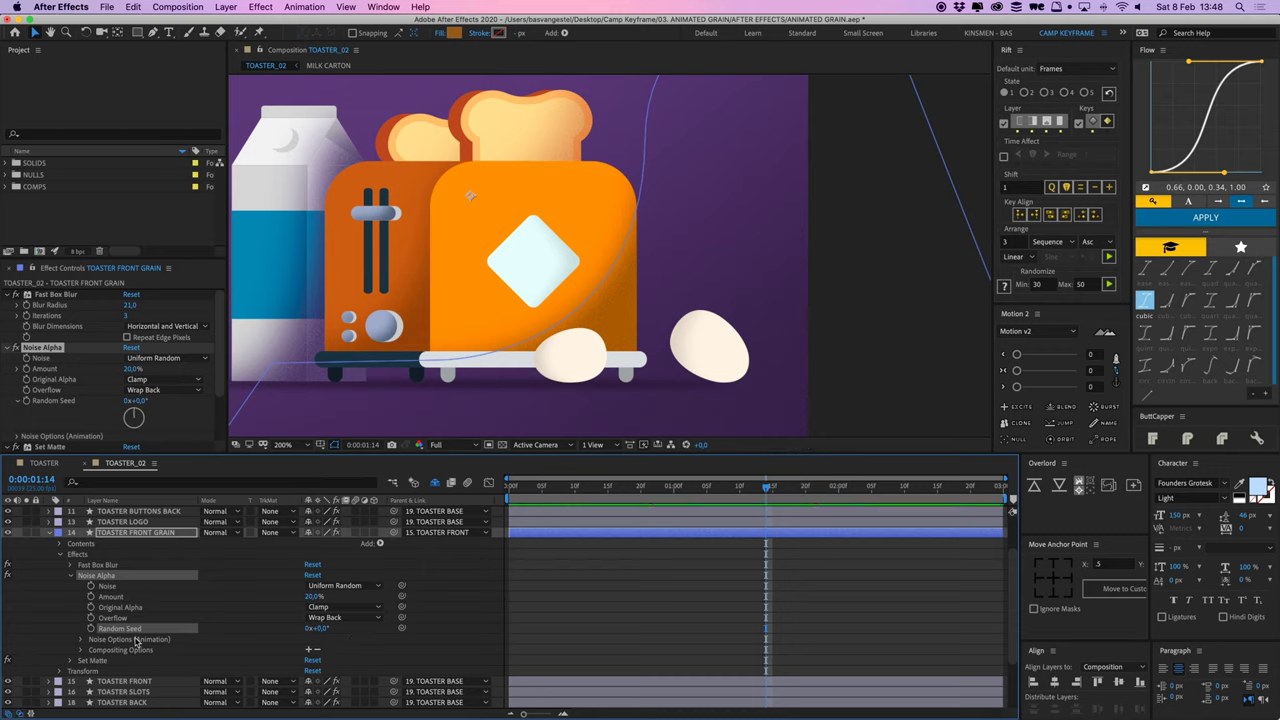
pyautogui.moveTo(759, 486); pyautogui.dragTo(707, 487)
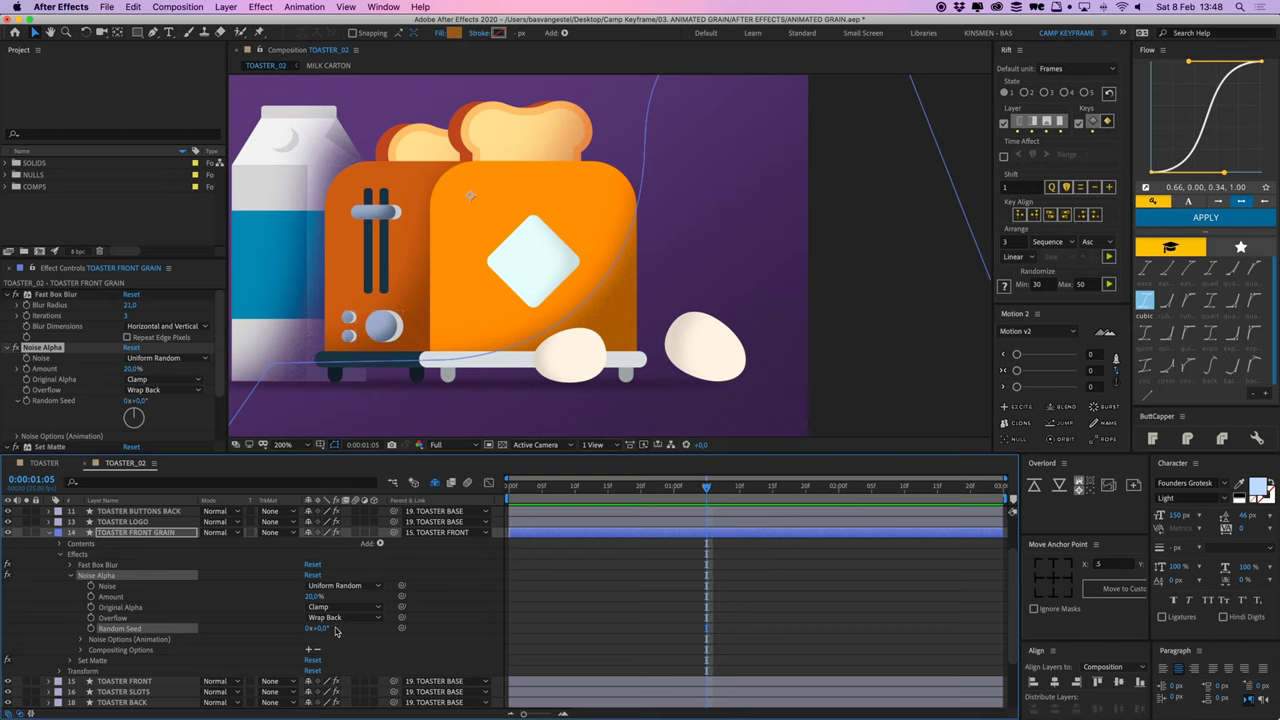
# Step: Add the expression time*500 to the Noise Alpha Random Seed and preview the animated grain
pyautogui.keyDown('alt'); pyautogui.click(91, 629); pyautogui.keyUp('alt')
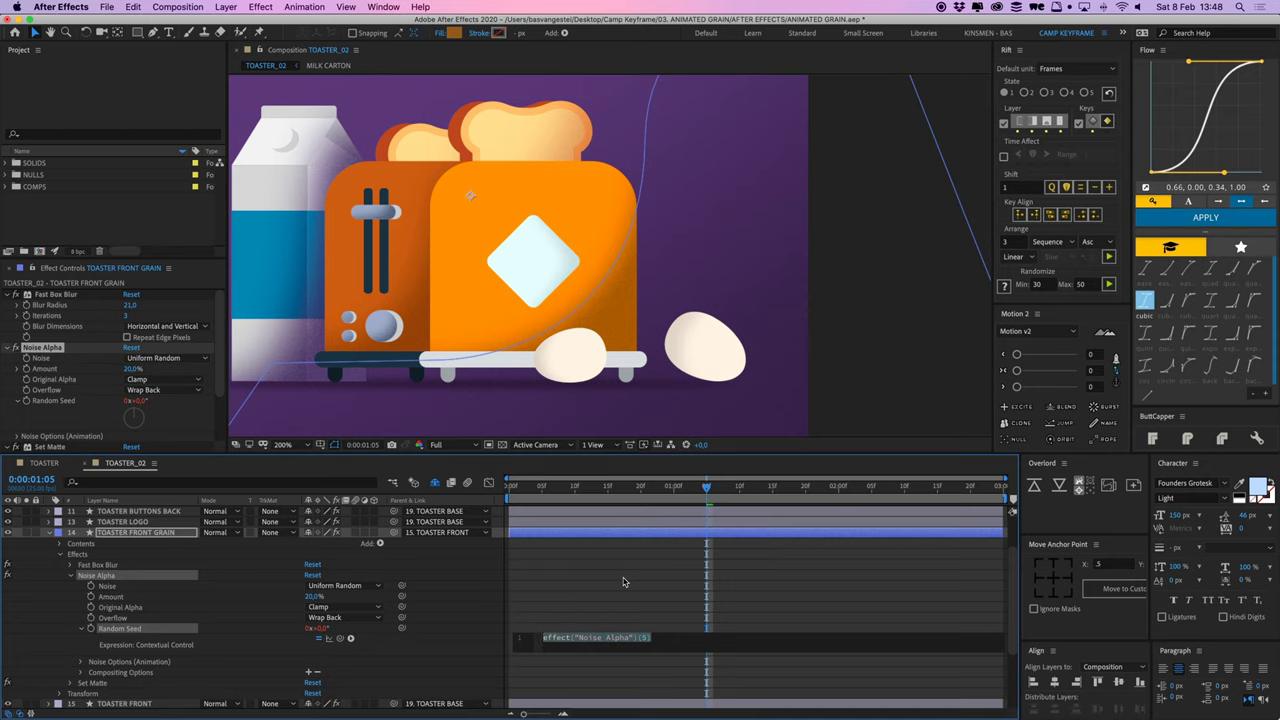
pyautogui.write('time')
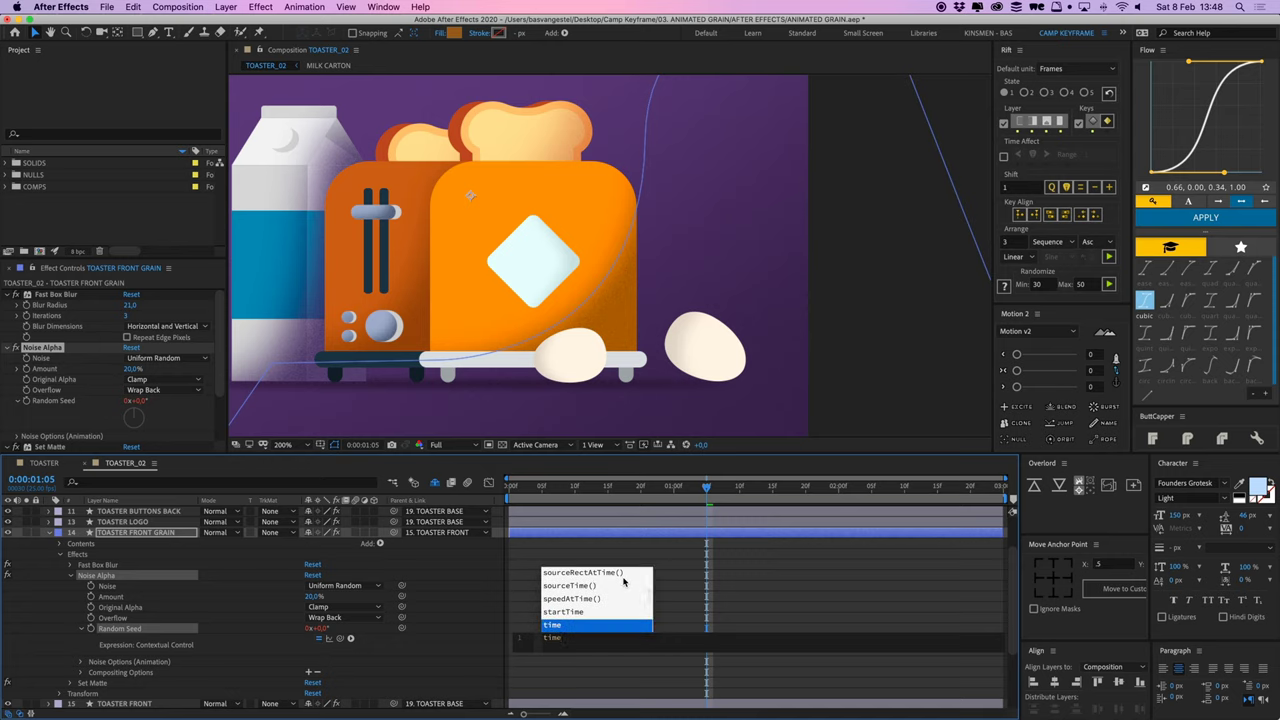
pyautogui.write('*')
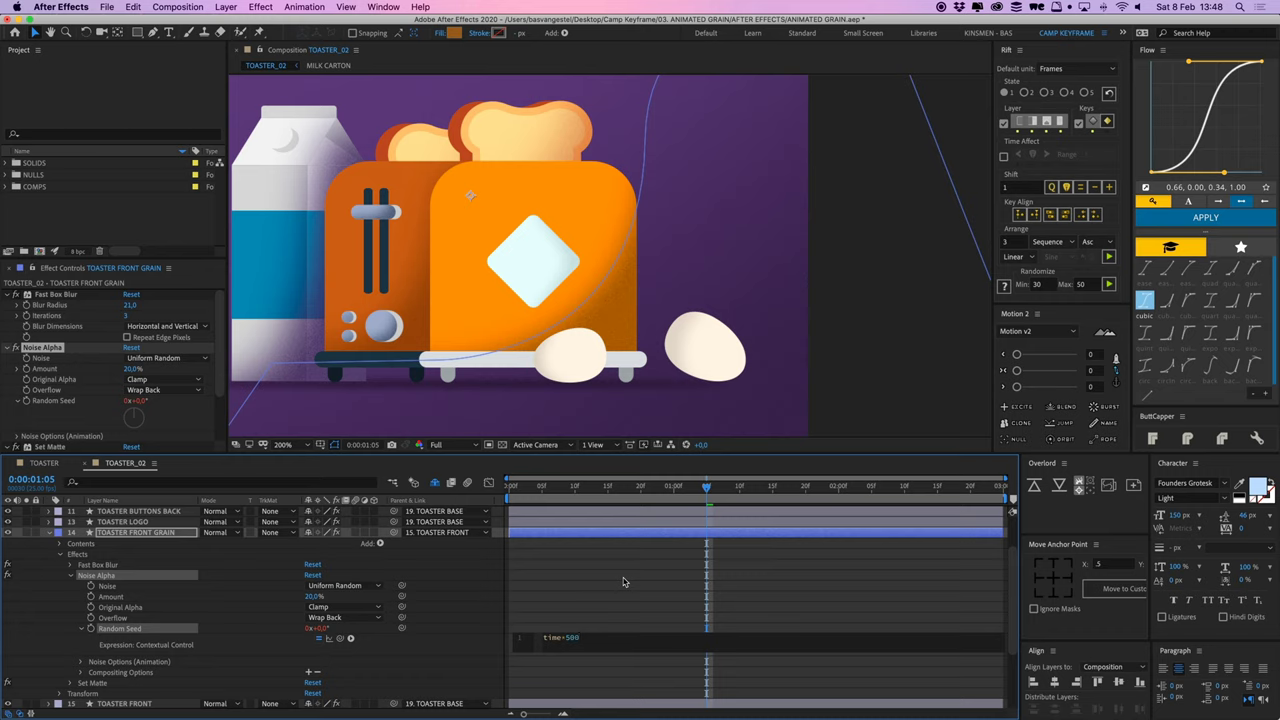
pyautogui.write('500')
pyautogui.click(598, 577)
pyautogui.press('space')
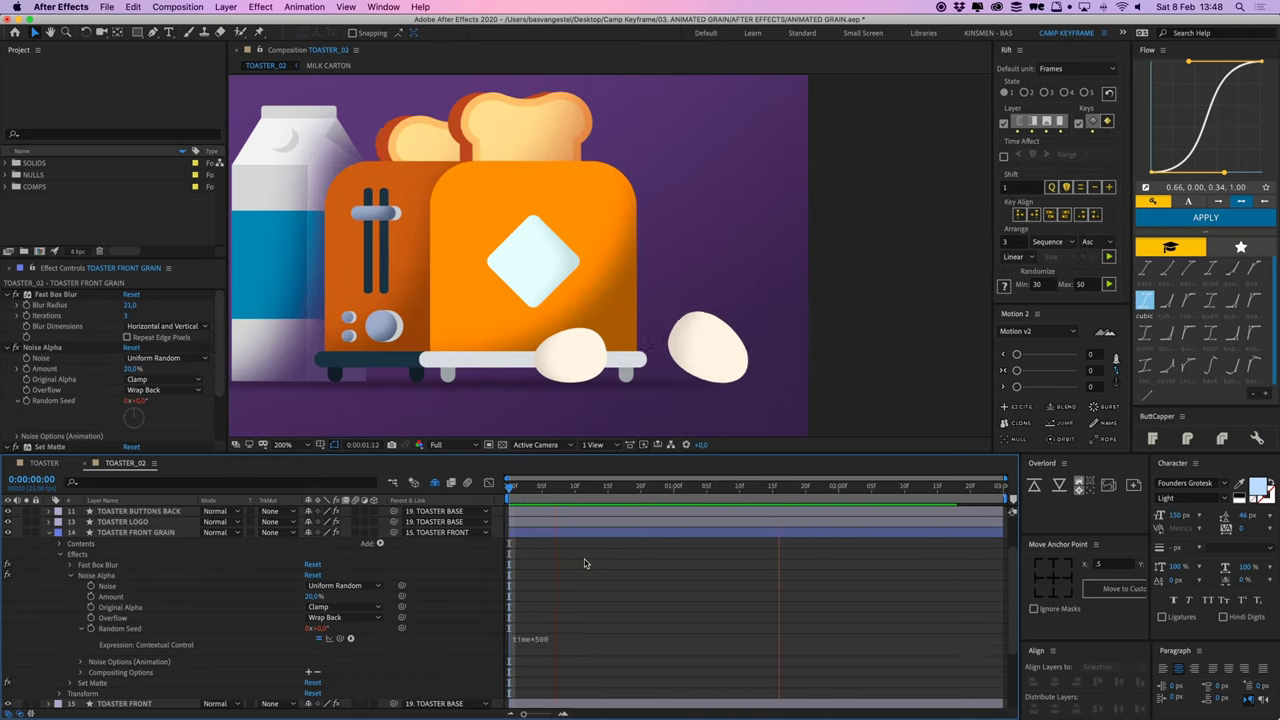
pyautogui.press('space')
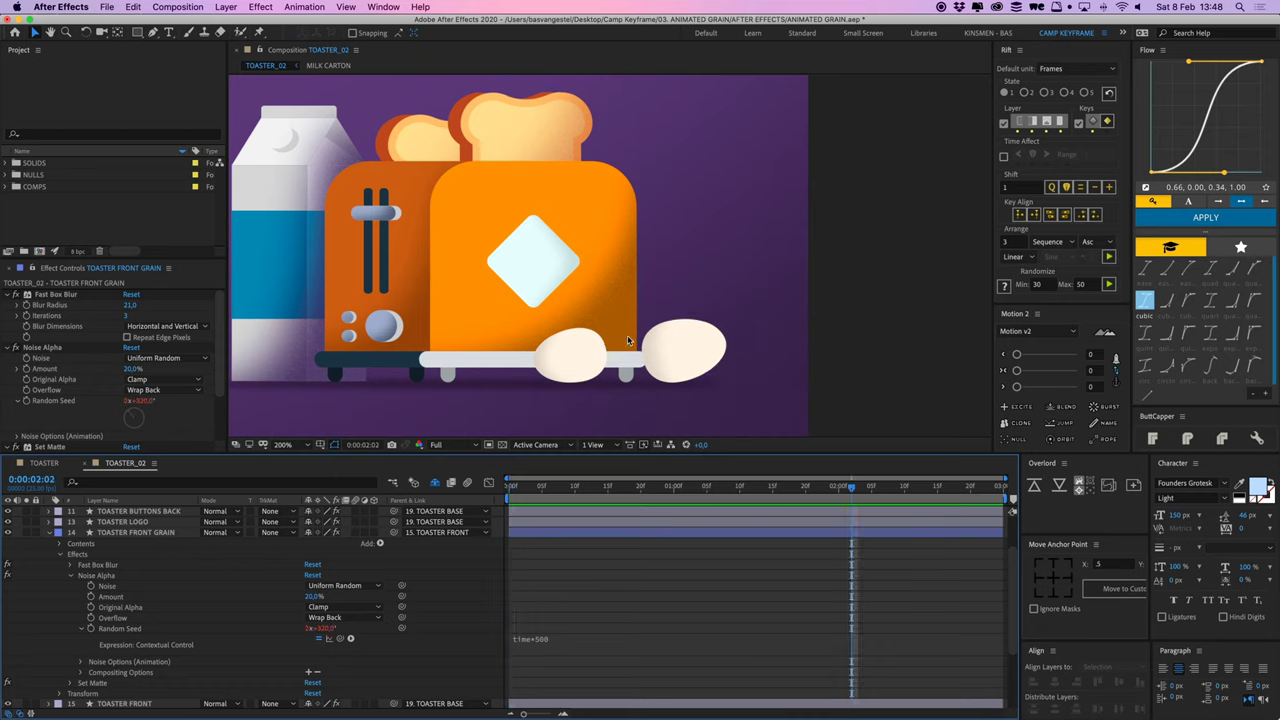
# Step: Insert posterizeTime(6) as a line above time*500 in the Random Seed expression and preview the animation from the start
pyautogui.click(524, 645)
pyautogui.press('Return')
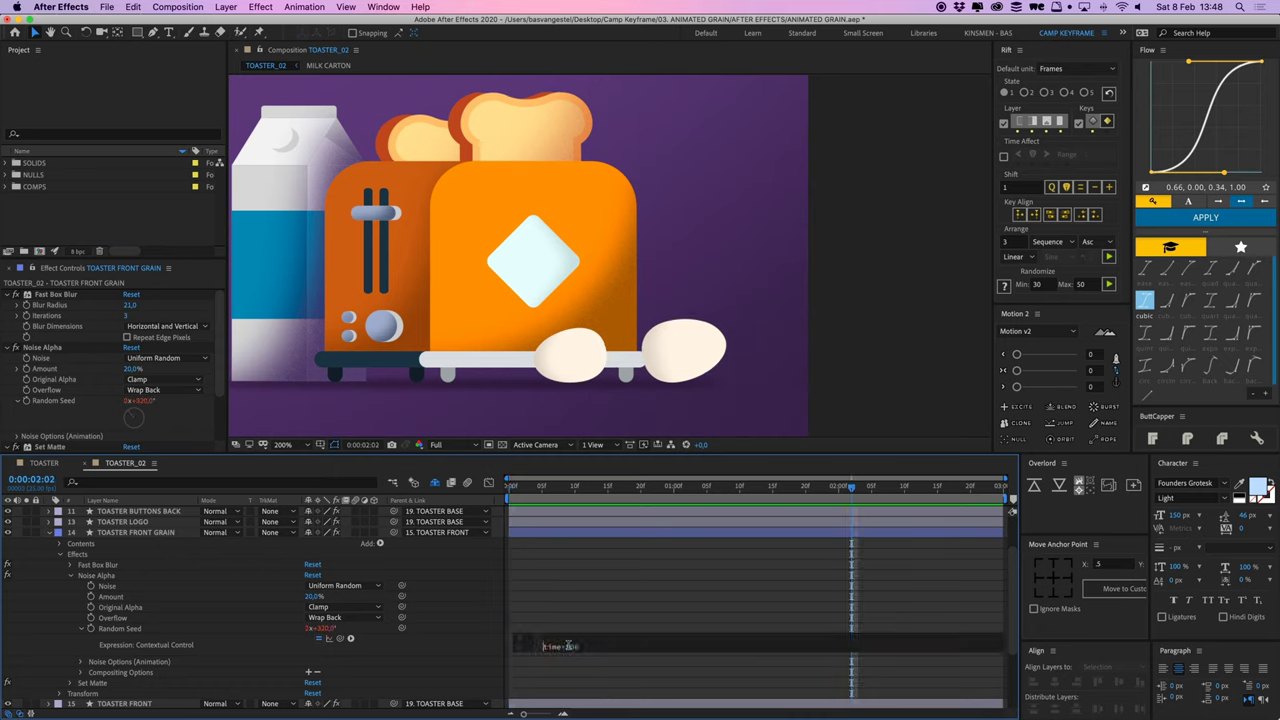
pyautogui.write('Post')
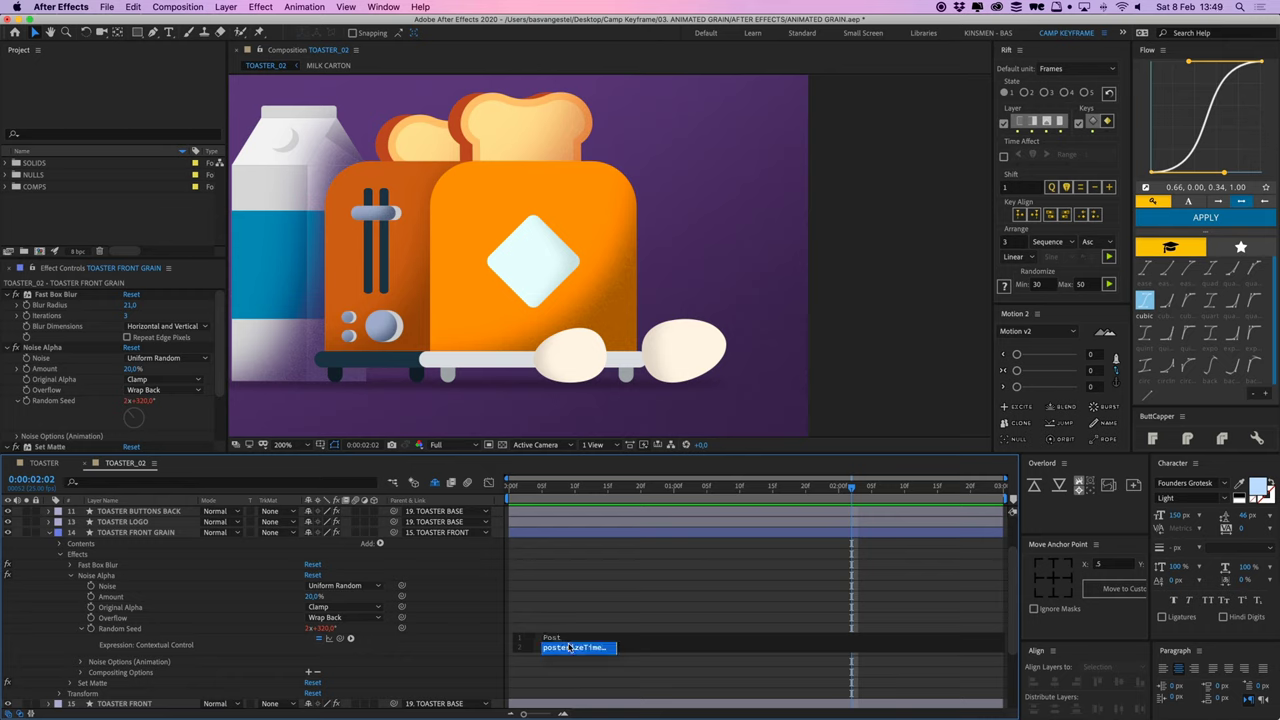
pyautogui.click(570, 647)
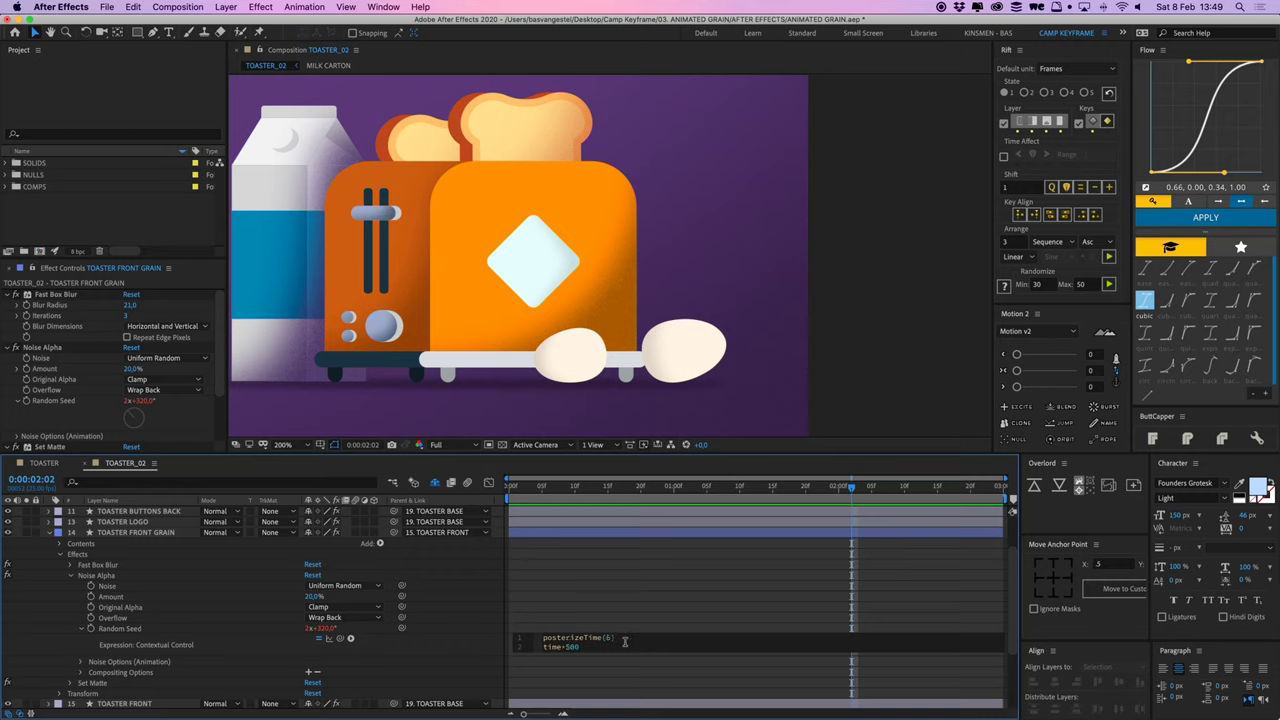
pyautogui.moveTo(625, 641); pyautogui.dragTo(536, 643)
pyautogui.click(600, 588)
pyautogui.moveTo(556, 489); pyautogui.dragTo(487, 501)
pyautogui.press('space')
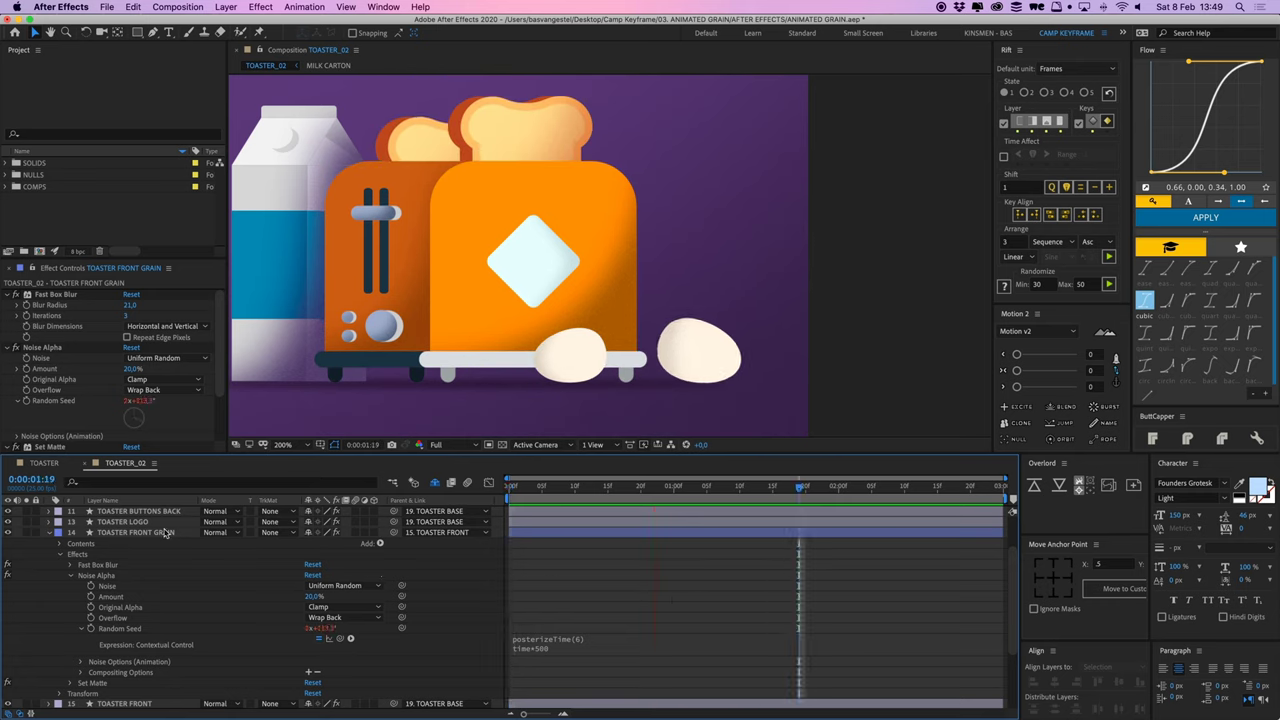
# Step: Set the grain's Fast Box Blur radius to 25 and pull its path's upper-right curve outward past the toaster front's edge
pyautogui.click(119, 537)
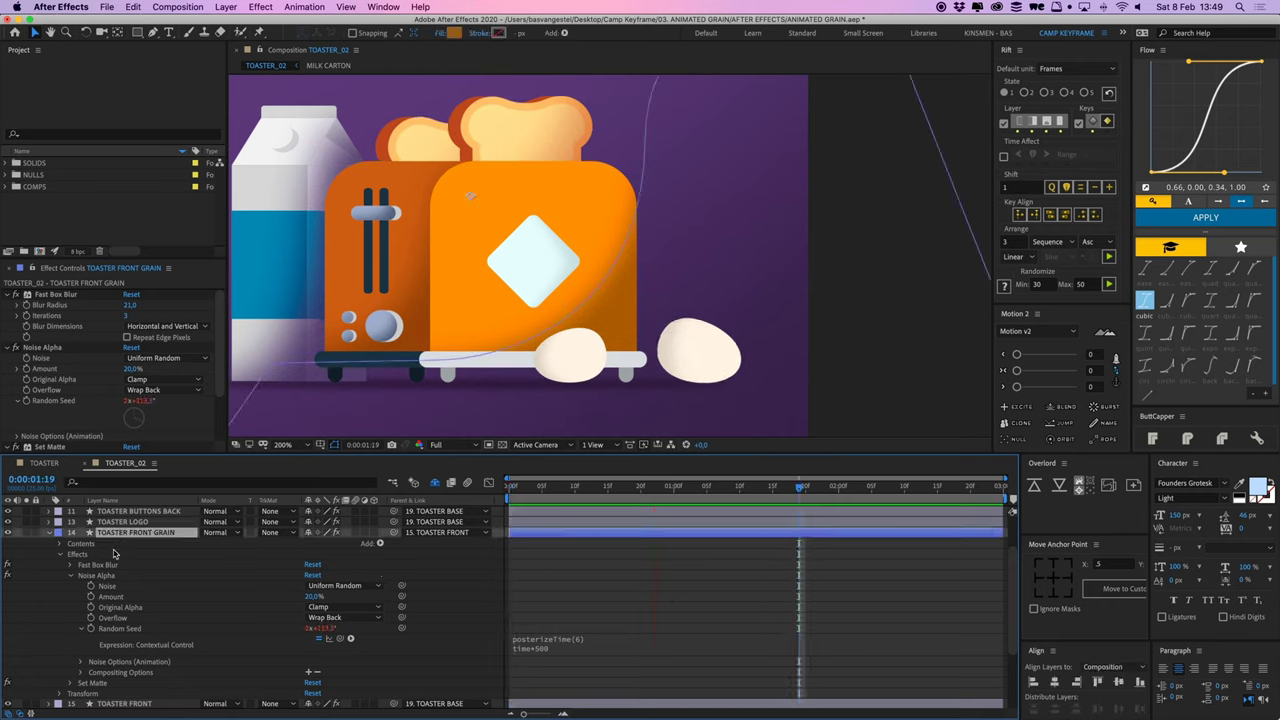
pyautogui.click(128, 295)
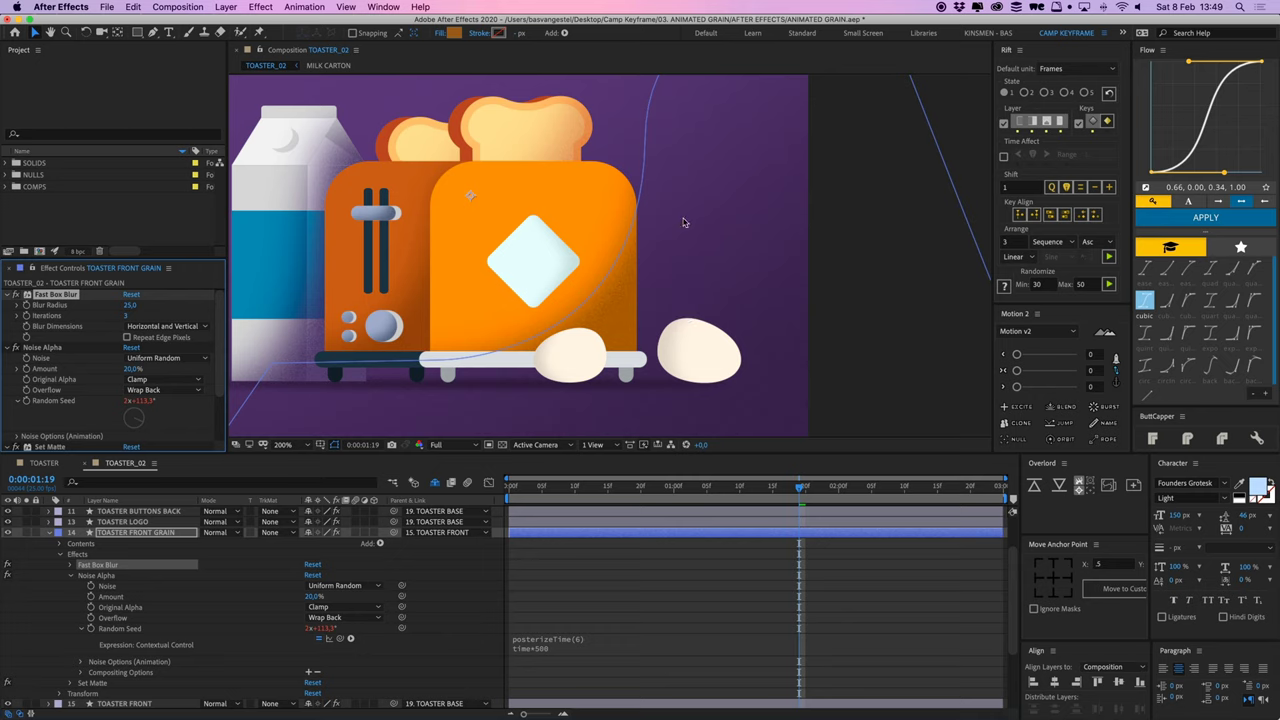
pyautogui.click(647, 143)
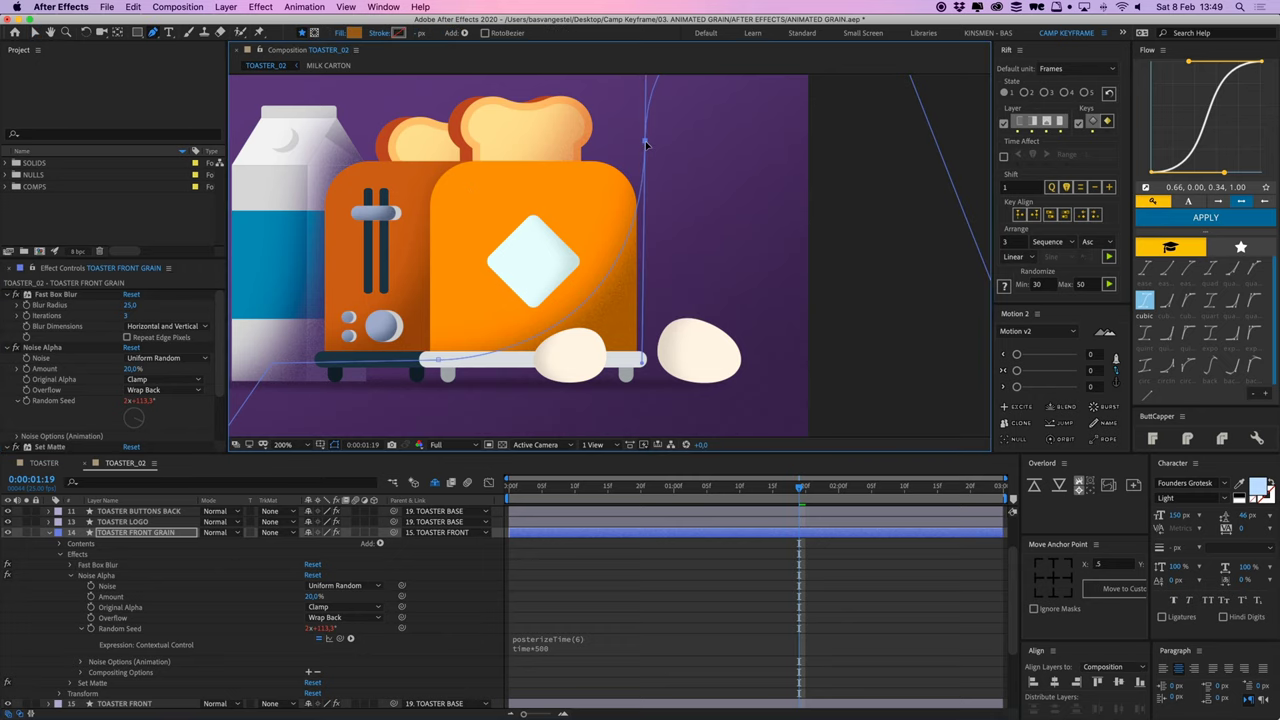
pyautogui.moveTo(647, 140); pyautogui.dragTo(651, 126)
pyautogui.moveTo(648, 348); pyautogui.dragTo(672, 345)
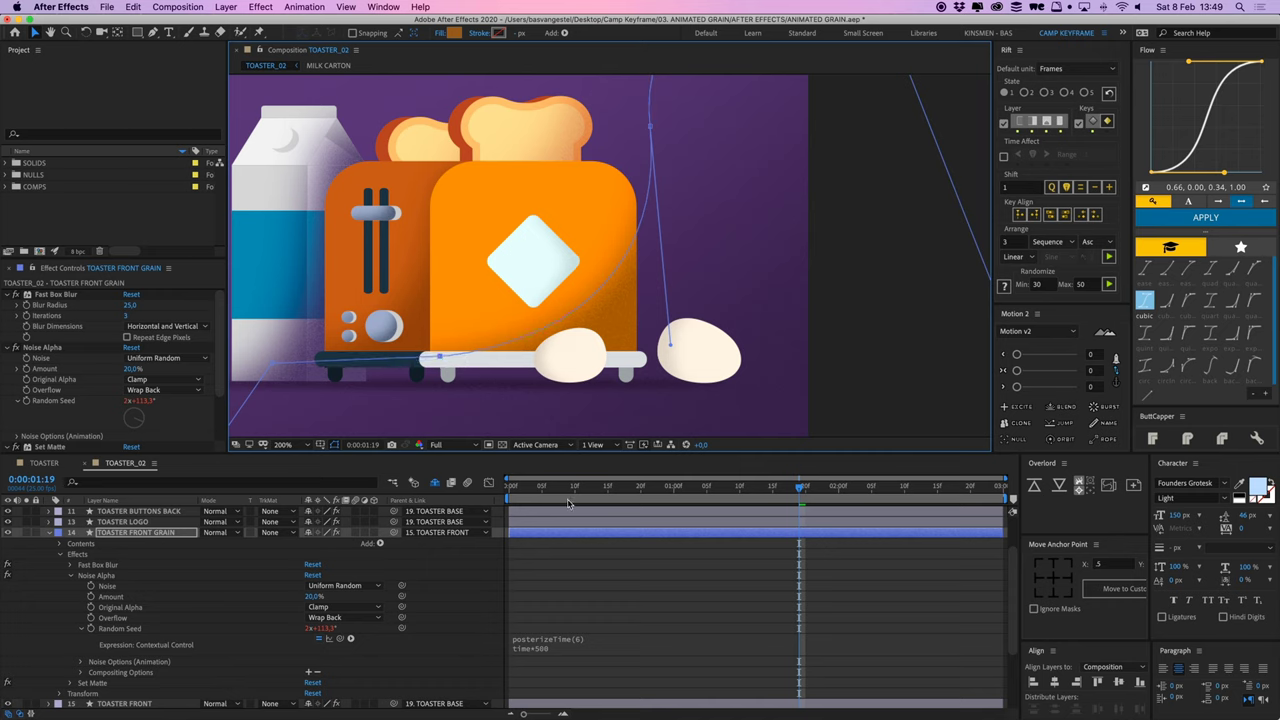
# Step: Lower the opacity of the TOASTER FRONT GRAIN layer to 89%
pyautogui.click(546, 538)
pyautogui.click(546, 535)
pyautogui.press('t')
pyautogui.moveTo(314, 597); pyautogui.dragTo(311, 597)
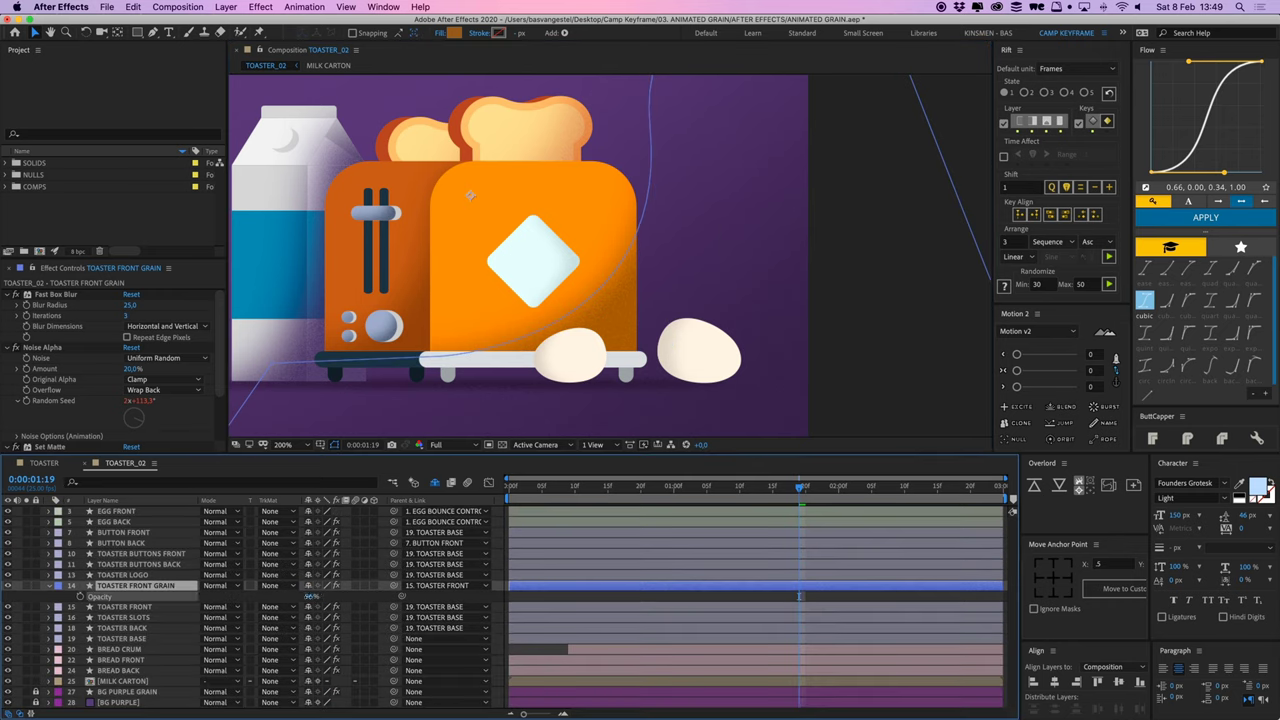
pyautogui.click(560, 604)
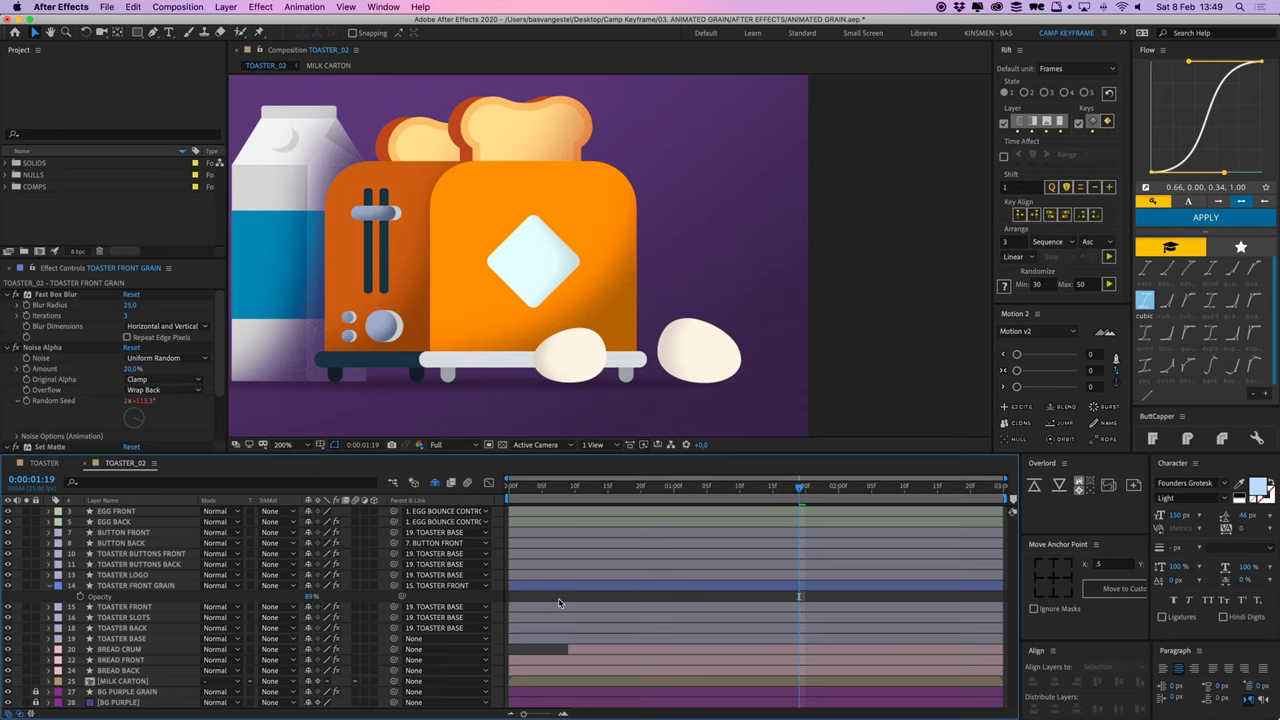
# Step: Draw a closed Pen tool shape whose curved lower edge follows just inside the toaster front's upper-left corner and top edge
pyautogui.moveTo(643, 250); pyautogui.dragTo(647, 278)
pyautogui.click(153, 33)
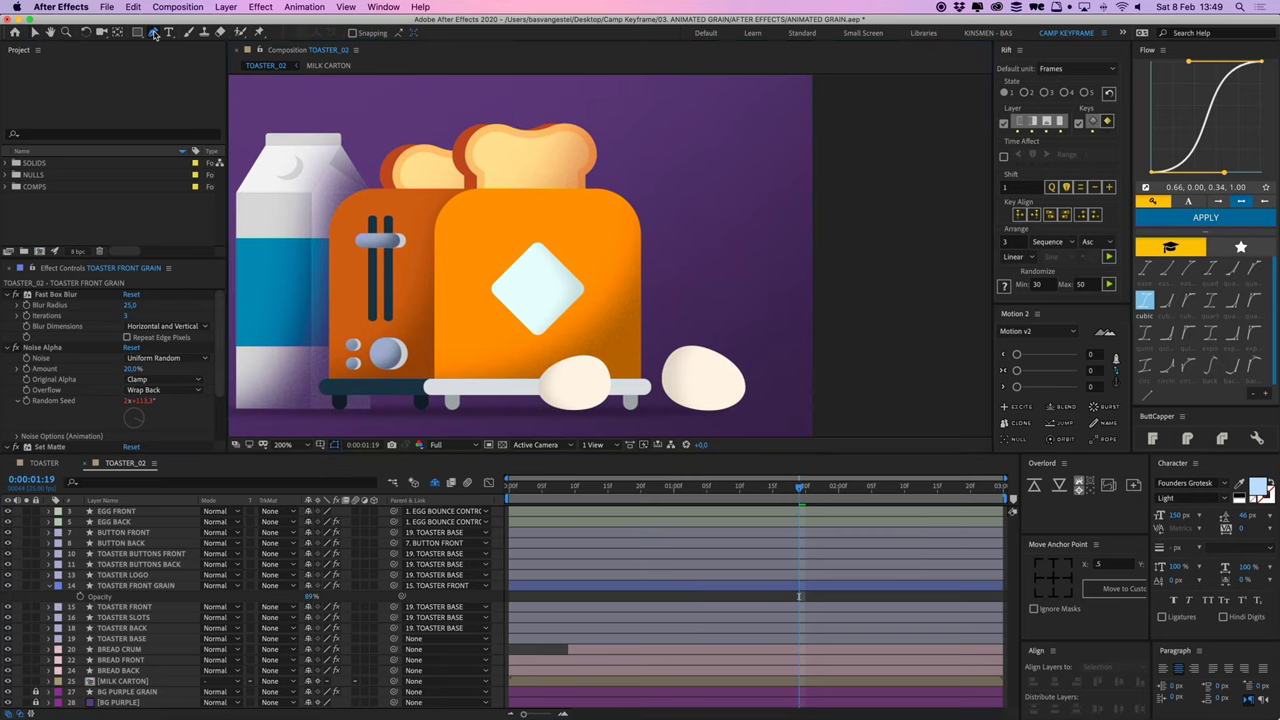
pyautogui.click(432, 262)
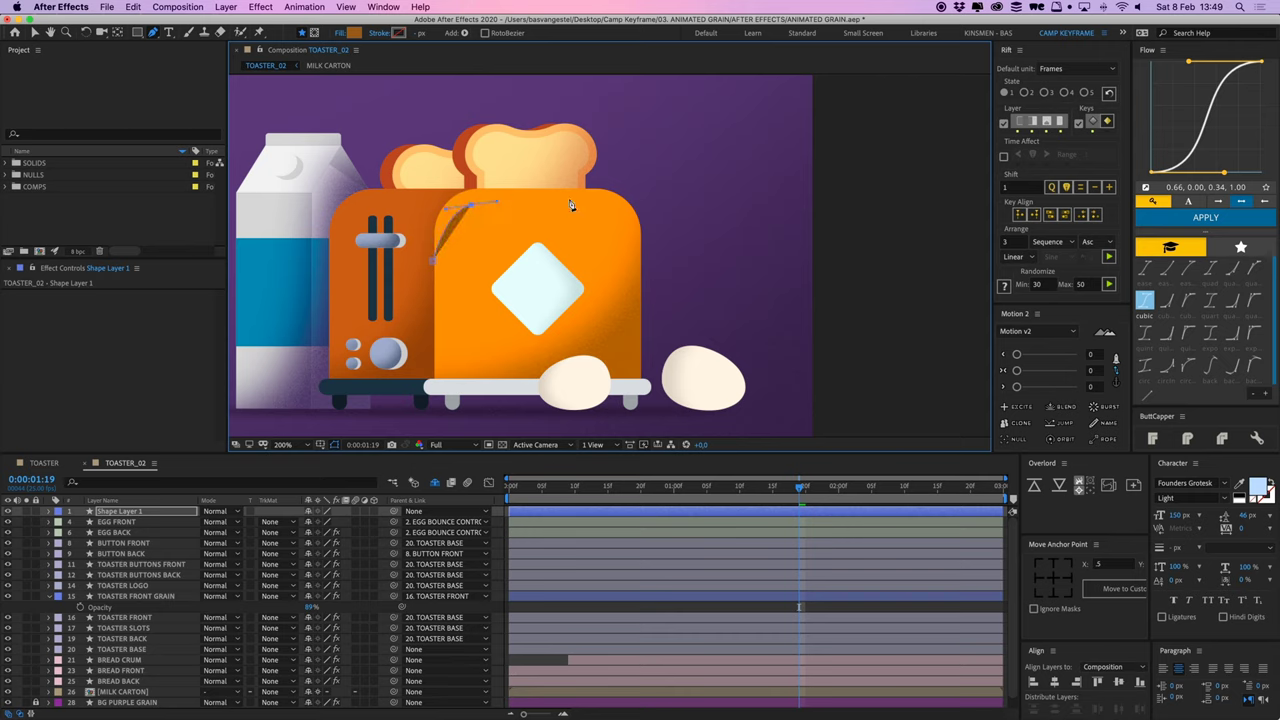
pyautogui.moveTo(618, 189); pyautogui.dragTo(662, 196)
pyautogui.click(678, 120)
pyautogui.click(375, 97)
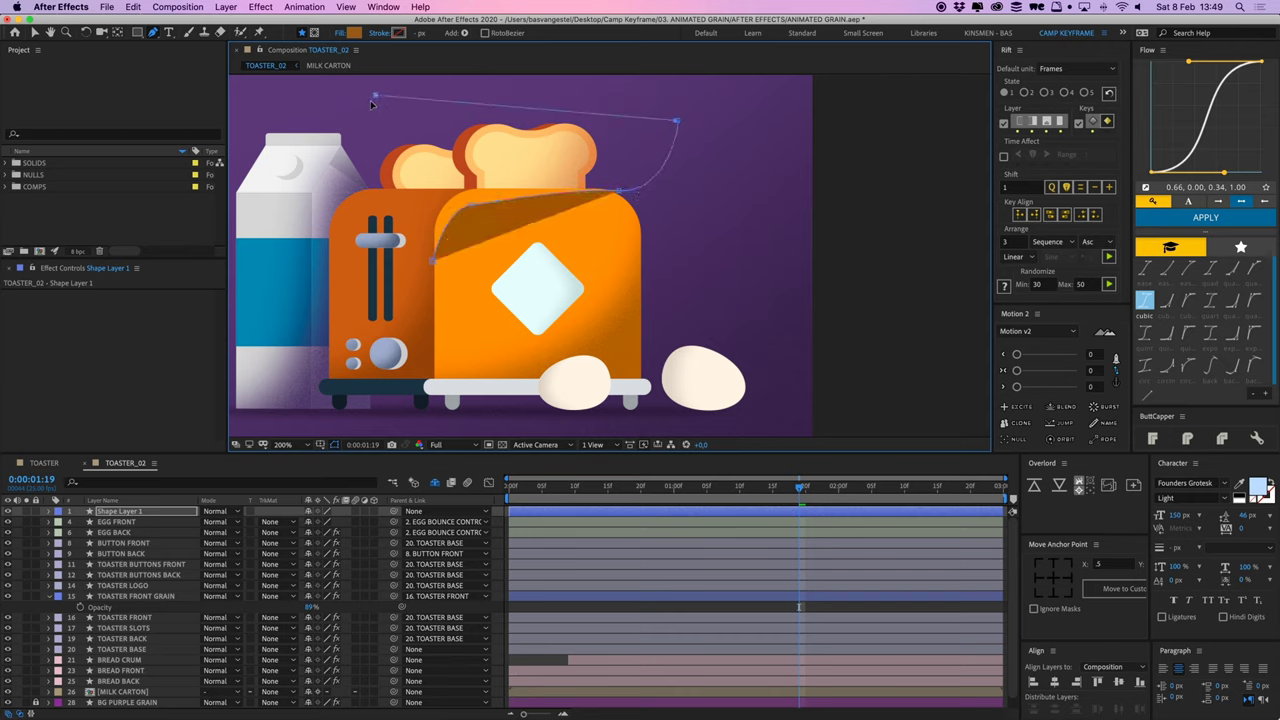
pyautogui.click(333, 232)
pyautogui.click(375, 318)
pyautogui.click(432, 262)
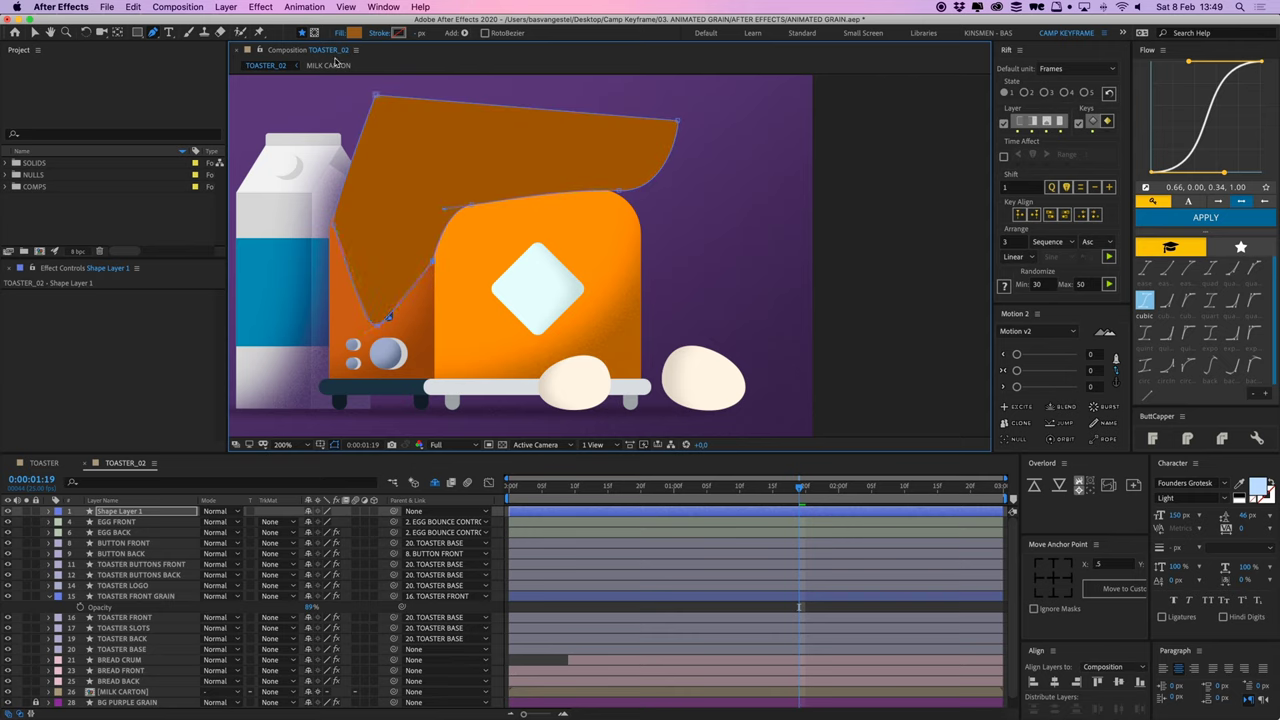
# Step: Change the new shape's fill to a lighter tint of the toaster front's orange
pyautogui.click(355, 33)
pyautogui.click(1025, 428)
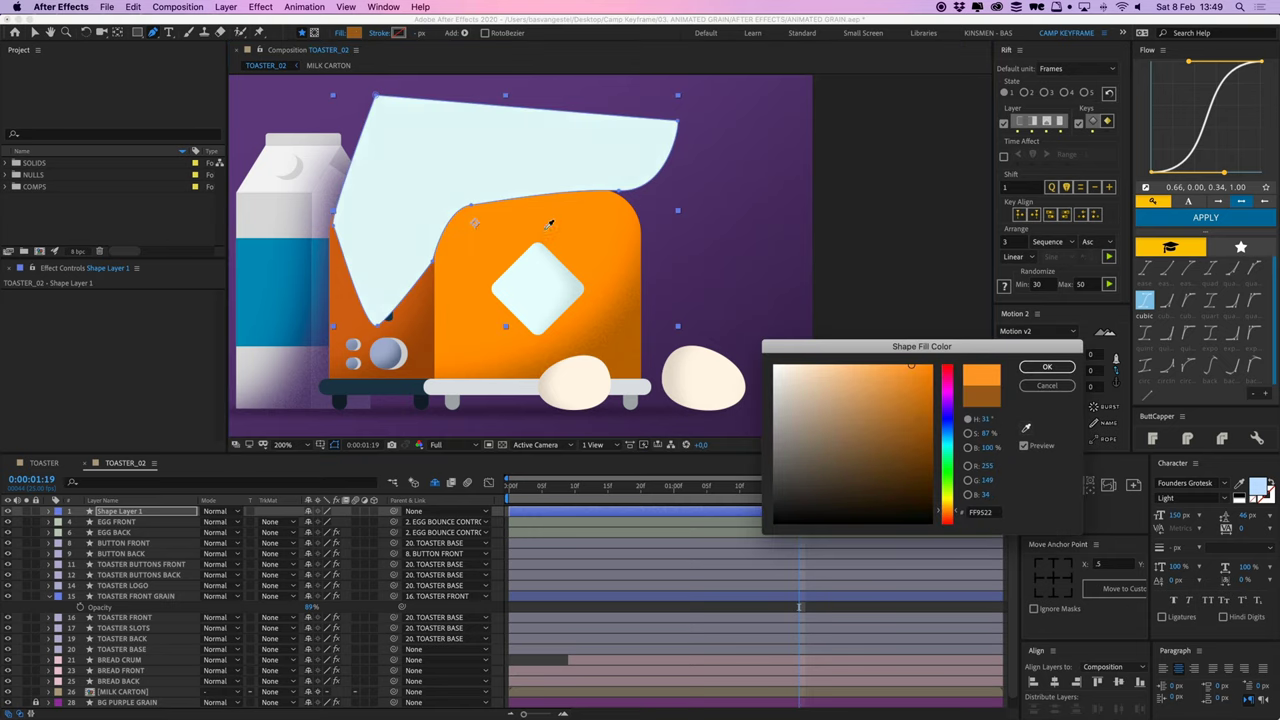
pyautogui.click(616, 240)
pyautogui.moveTo(907, 370); pyautogui.dragTo(854, 365)
pyautogui.click(1047, 368)
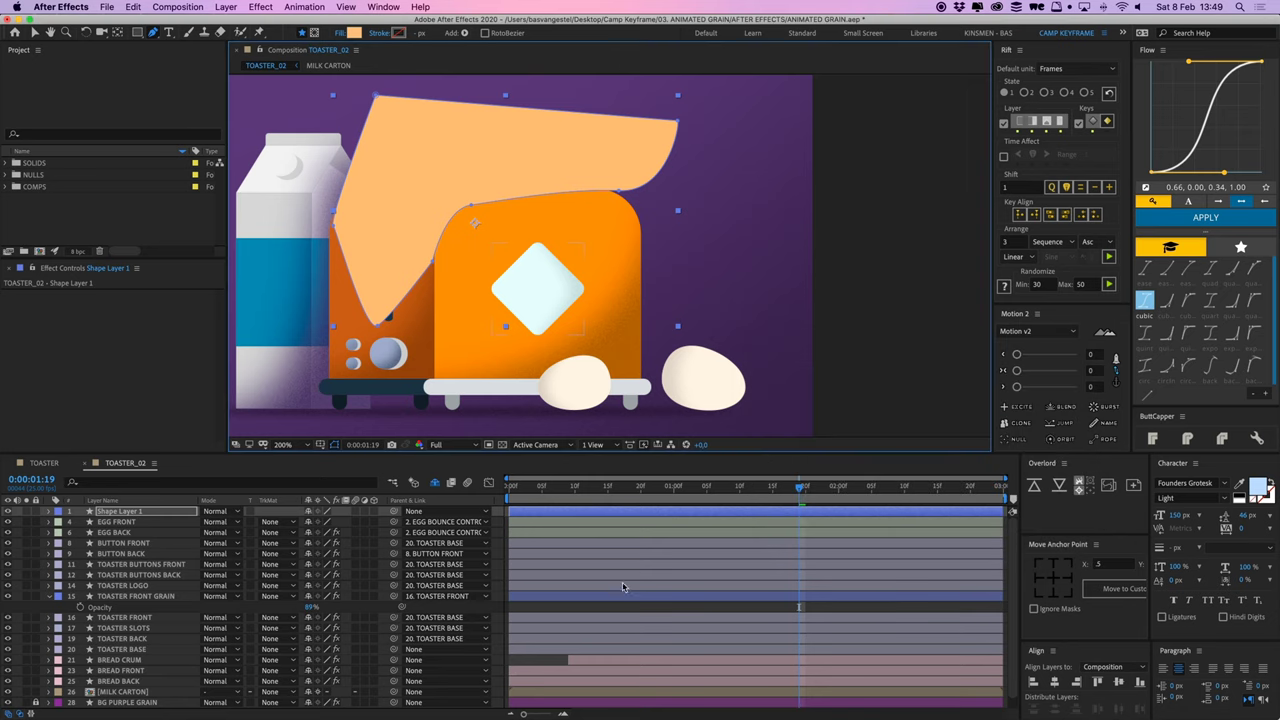
# Step: Copy Fast Box Blur, Noise Alpha and Set Matte from TOASTER FRONT GRAIN and paste them onto Shape Layer 1
pyautogui.click(172, 598)
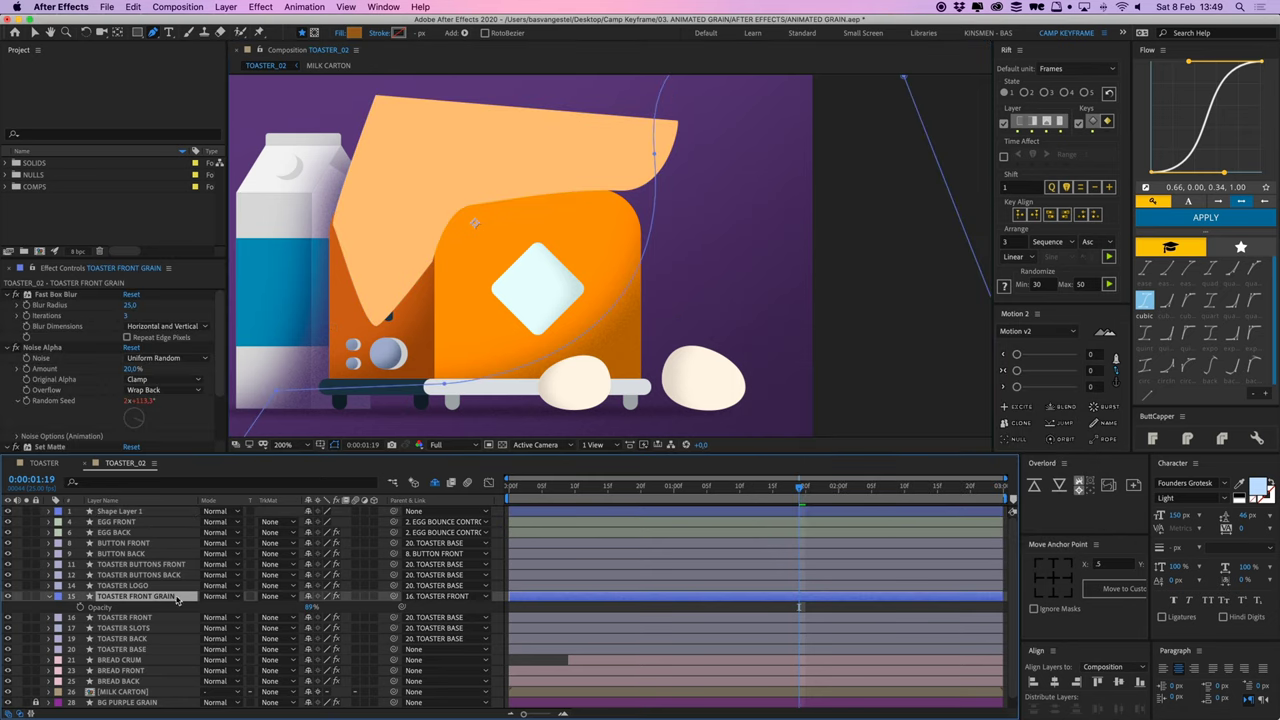
pyautogui.click(60, 306)
pyautogui.keyDown('shift'); pyautogui.click(63, 447); pyautogui.keyUp('shift')
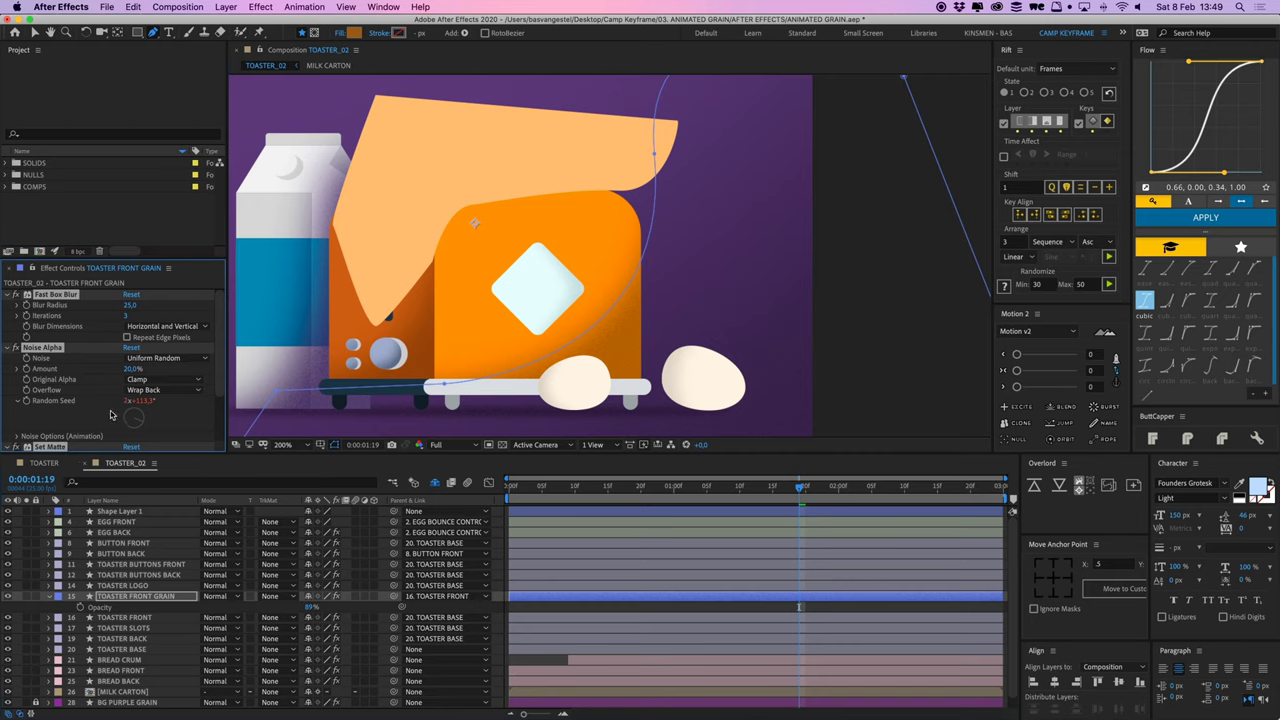
pyautogui.click(140, 511)
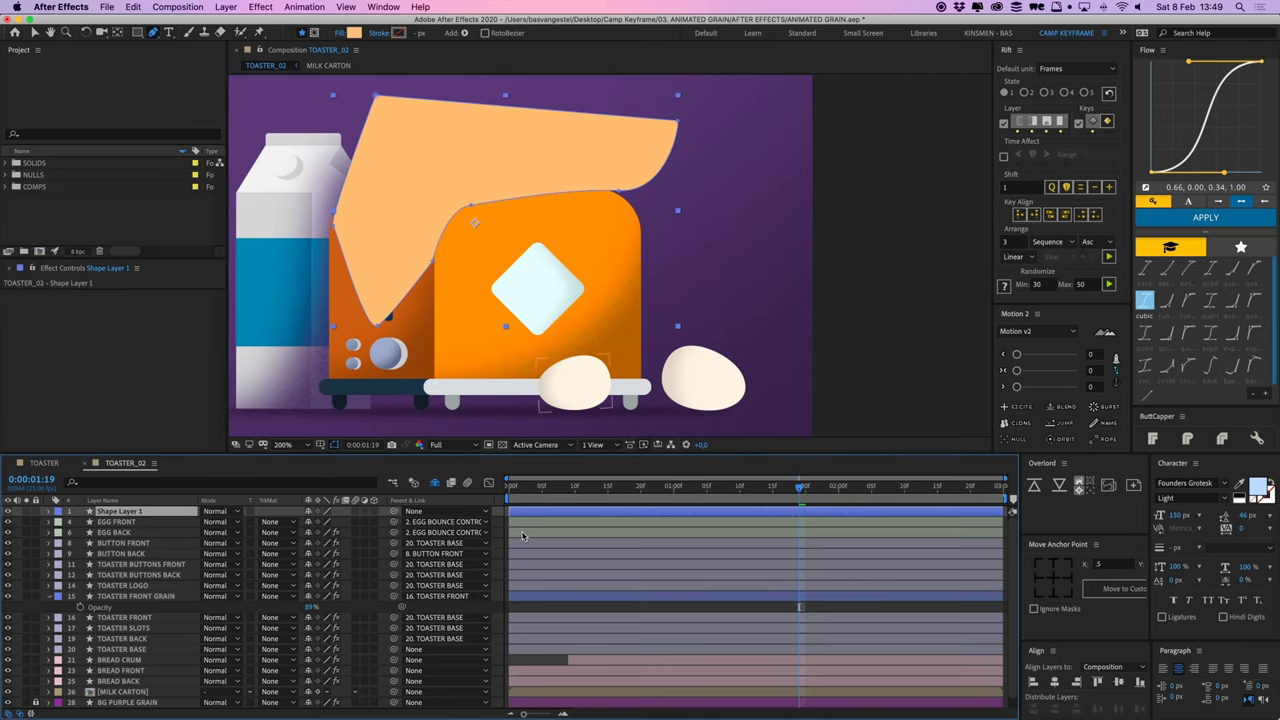
pyautogui.press('super+v')
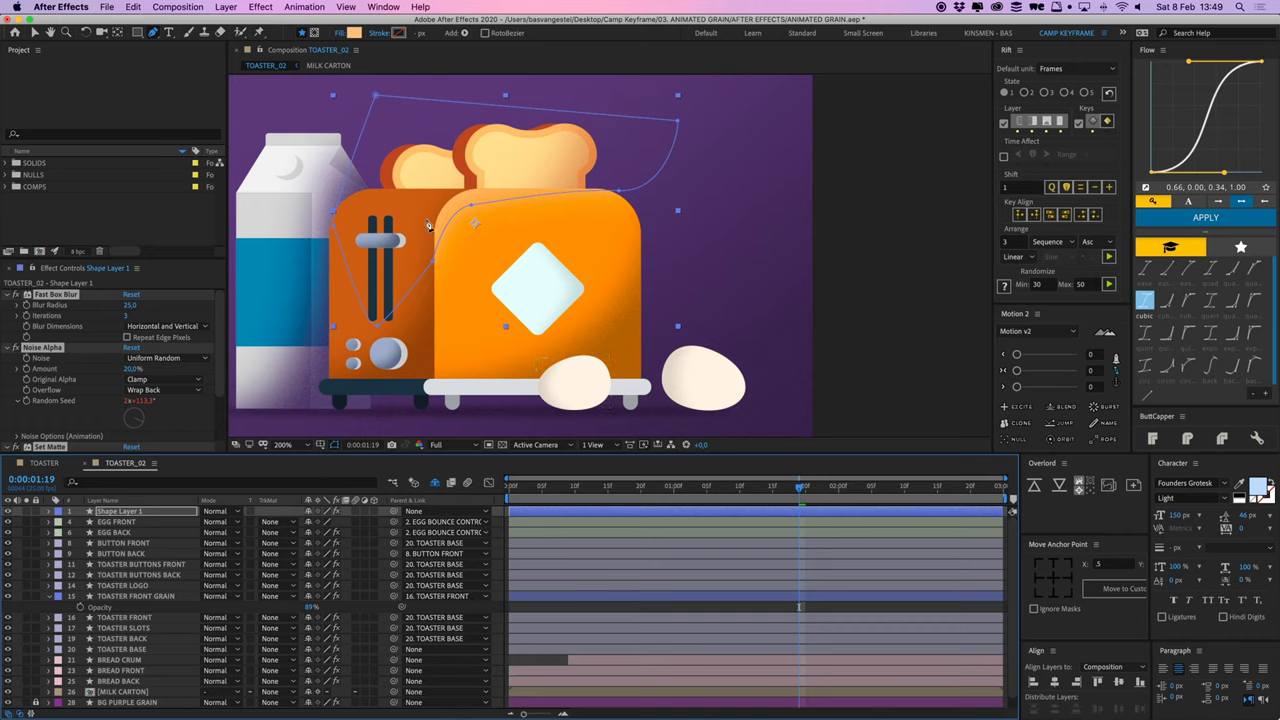
# Step: Set Shape Layer 1's Set Matte effect to take its matte from 16. TOASTER FRONT
pyautogui.scroll(-2, 155, 400)
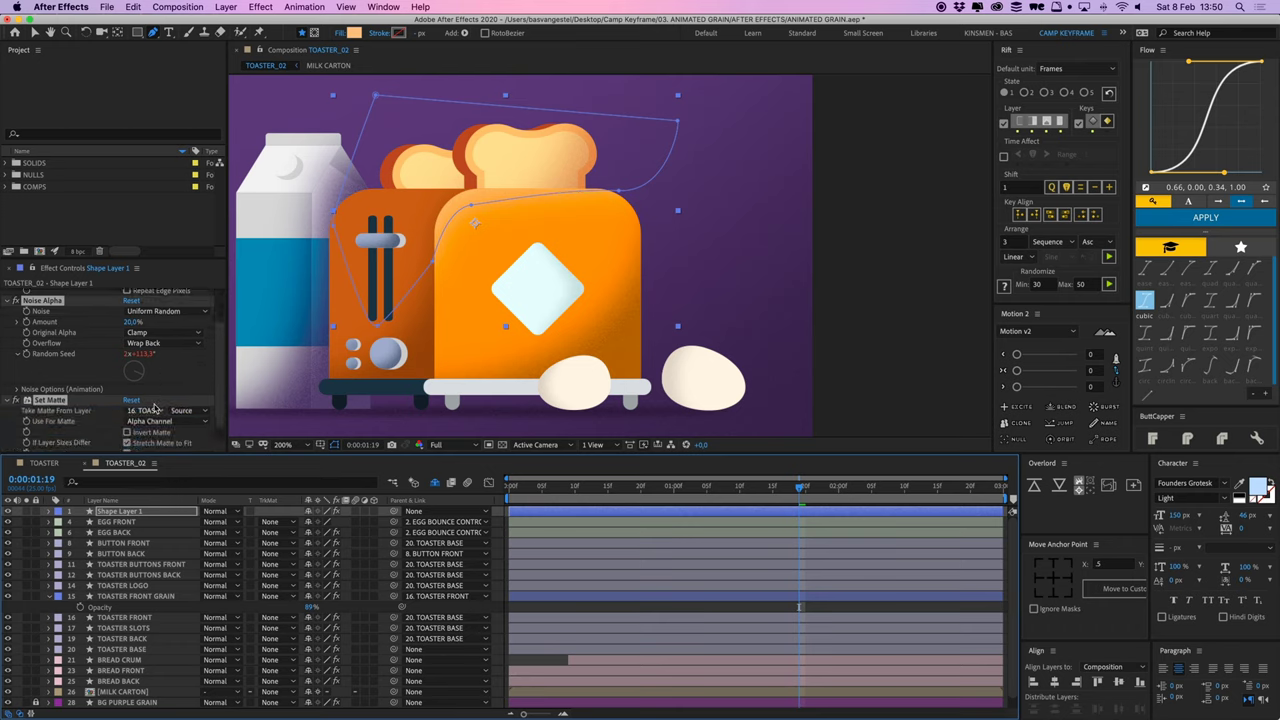
pyautogui.click(152, 414)
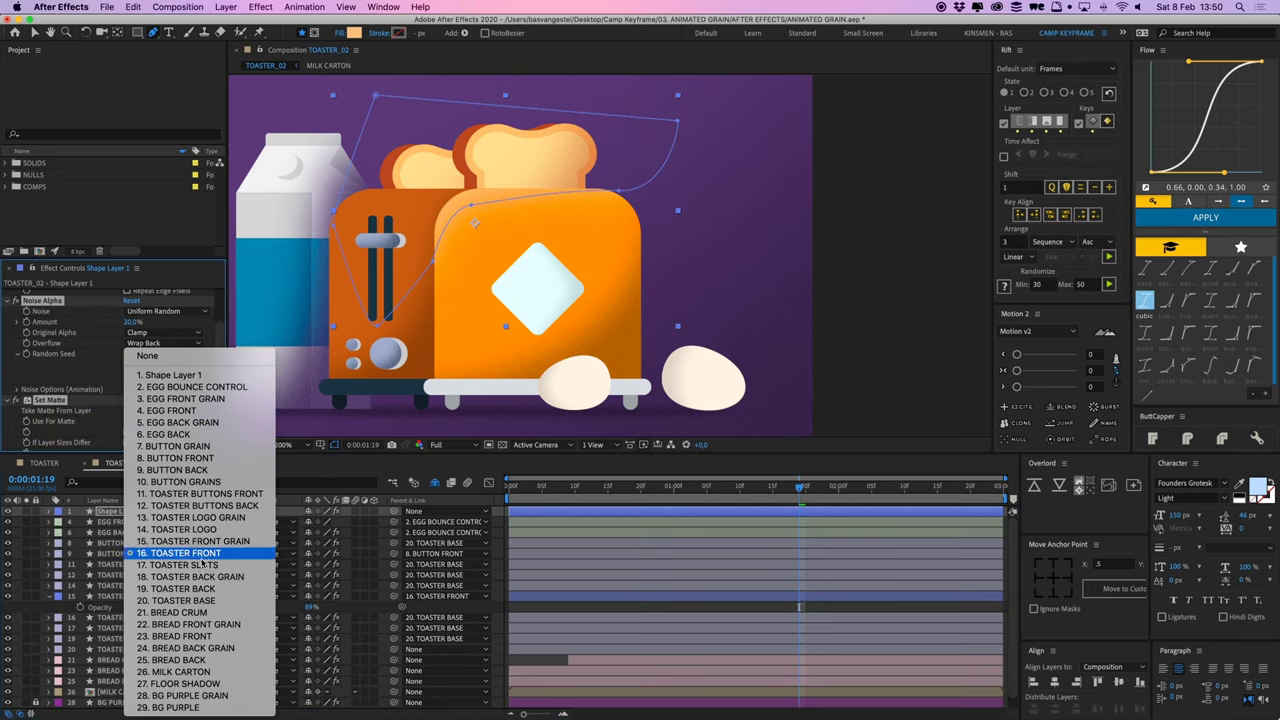
pyautogui.click(182, 553)
pyautogui.click(559, 513)
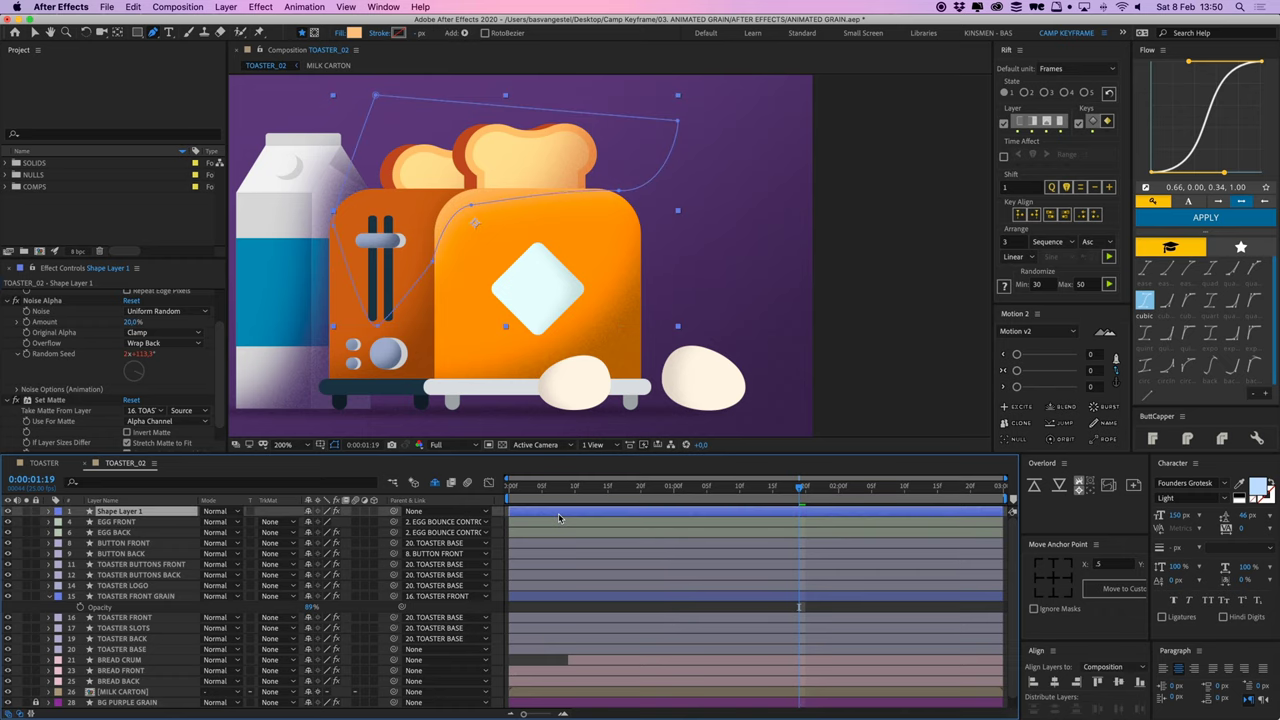
# Step: Set the Fast Box Blur radius of Shape Layer 1 to 5
pyautogui.press('.')
pyautogui.press('space')
pyautogui.moveTo(445, 173); pyautogui.dragTo(588, 222)
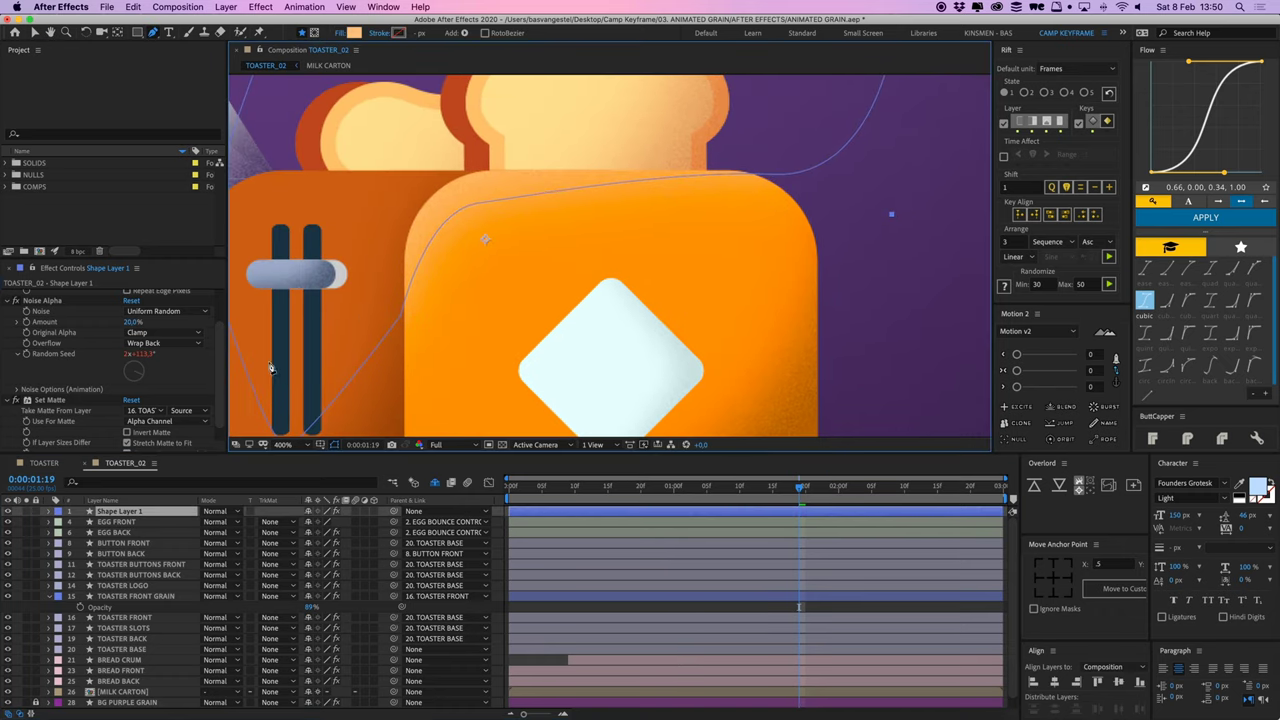
pyautogui.scroll(2, 133, 330)
pyautogui.press('g')
pyautogui.click(133, 308)
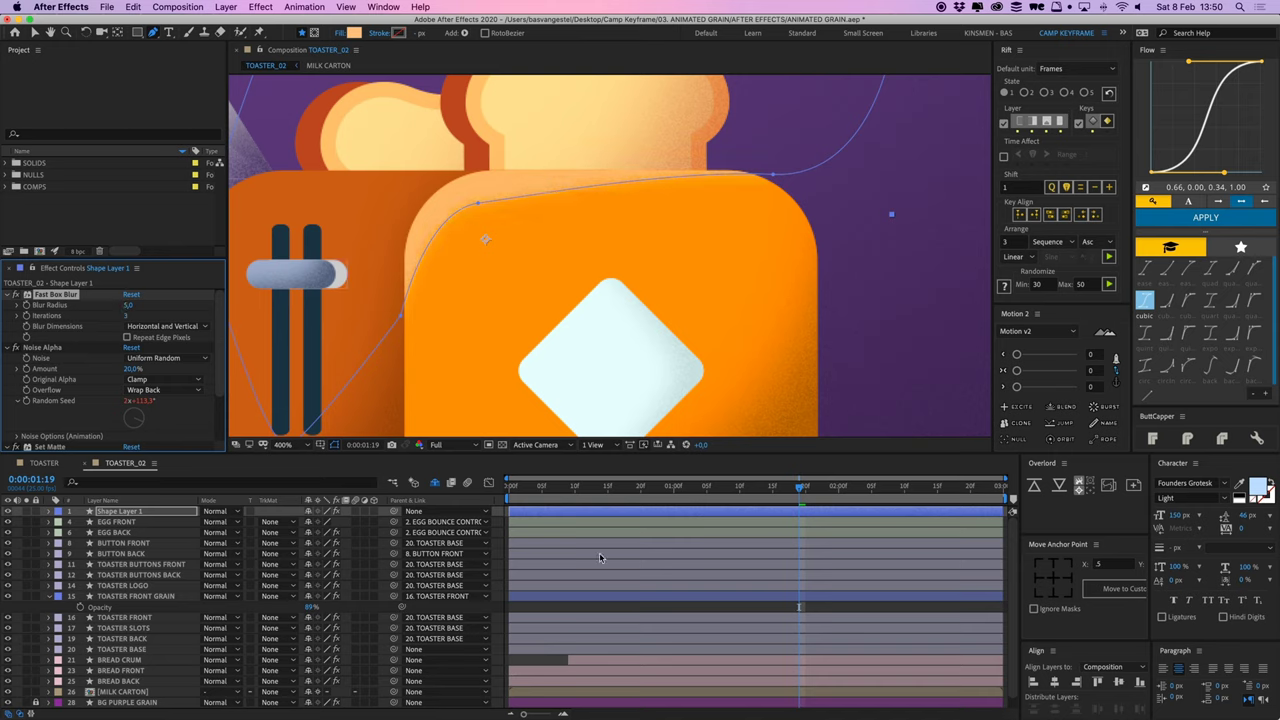
pyautogui.click(620, 608)
pyautogui.click(592, 510)
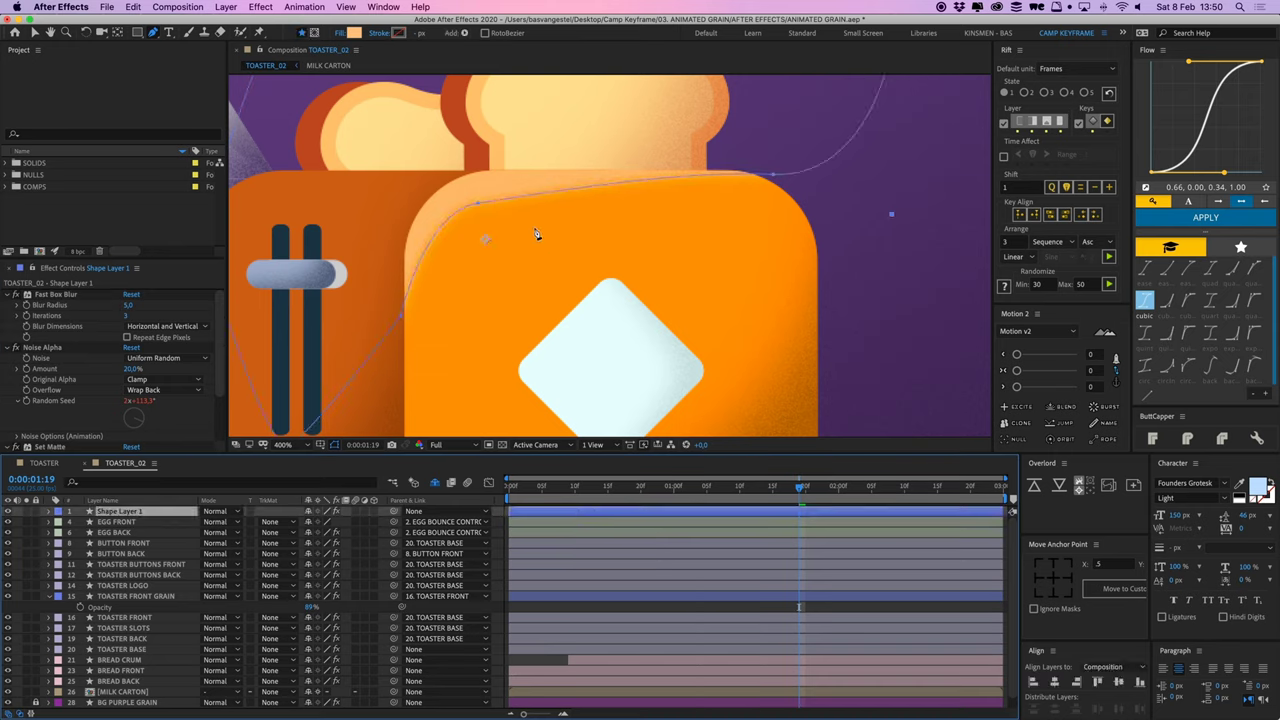
# Step: Reshape the highlight path's upper-left point and its curve handles to follow the toaster front's rounded corner more closely
pyautogui.click(480, 205)
pyautogui.press('v')
pyautogui.moveTo(480, 205); pyautogui.dragTo(423, 209)
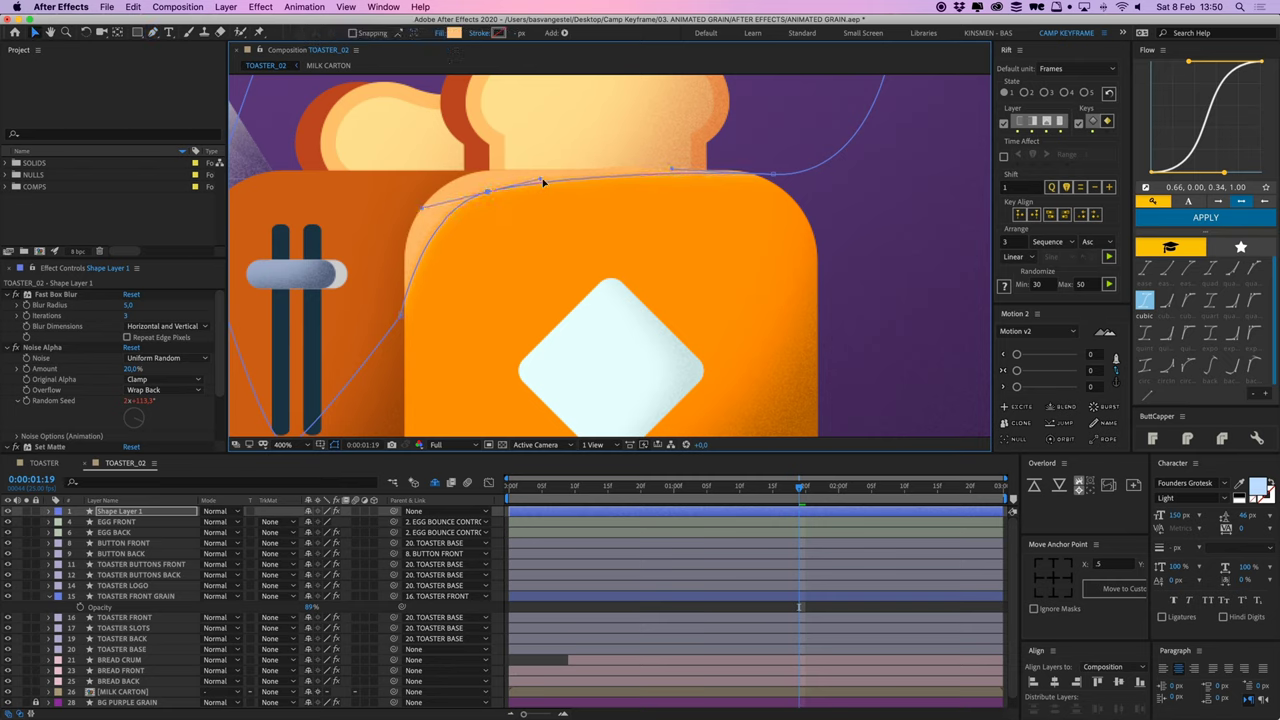
pyautogui.moveTo(543, 182); pyautogui.dragTo(556, 179)
# Step: Lower the opacity of Shape Layer 1 to 77%
pyautogui.press('t')
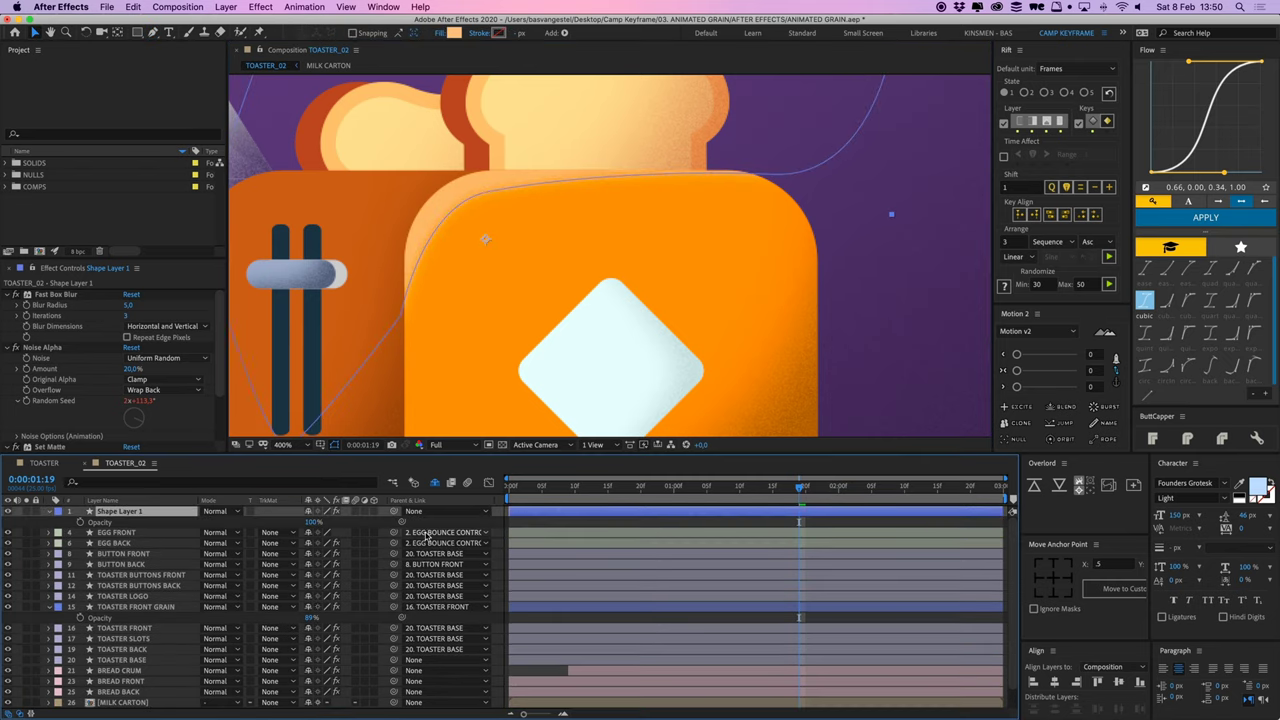
pyautogui.moveTo(301, 524); pyautogui.dragTo(296, 524)
pyautogui.click(540, 523)
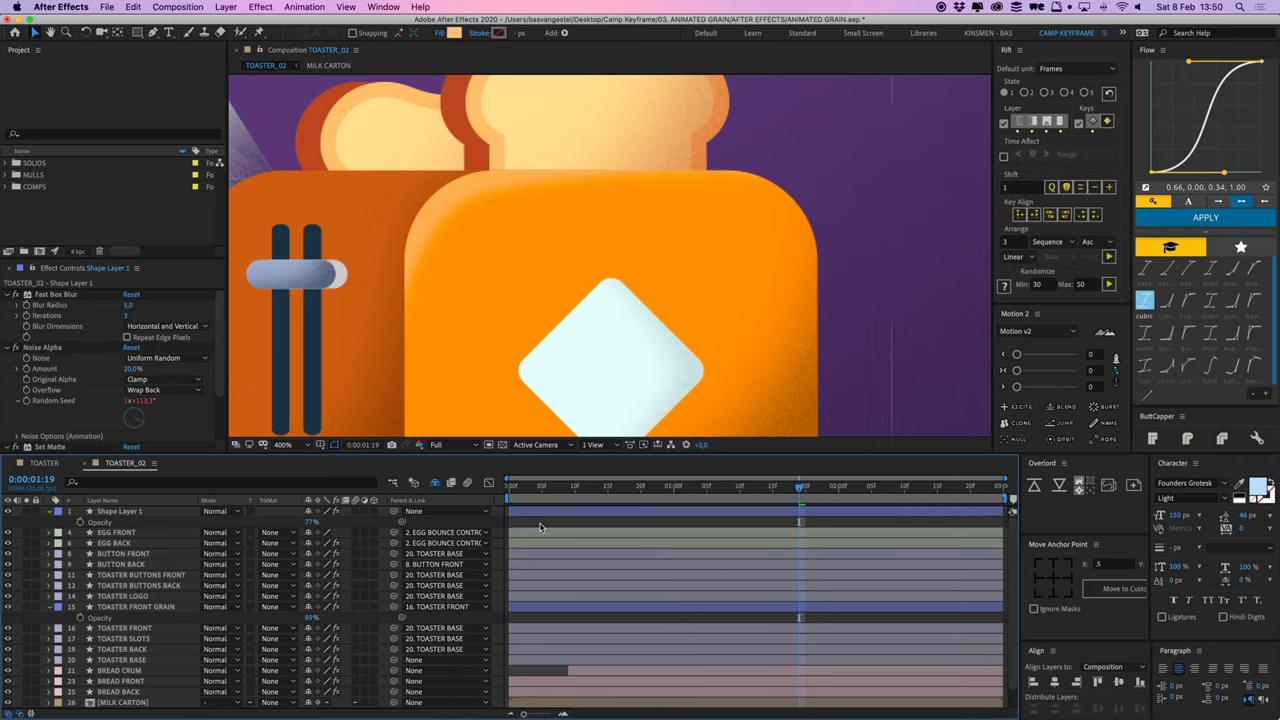
# Step: Check the highlight at full-composition view and increase its Fast Box Blur radius to 8
pyautogui.press(',')
pyautogui.press(',')
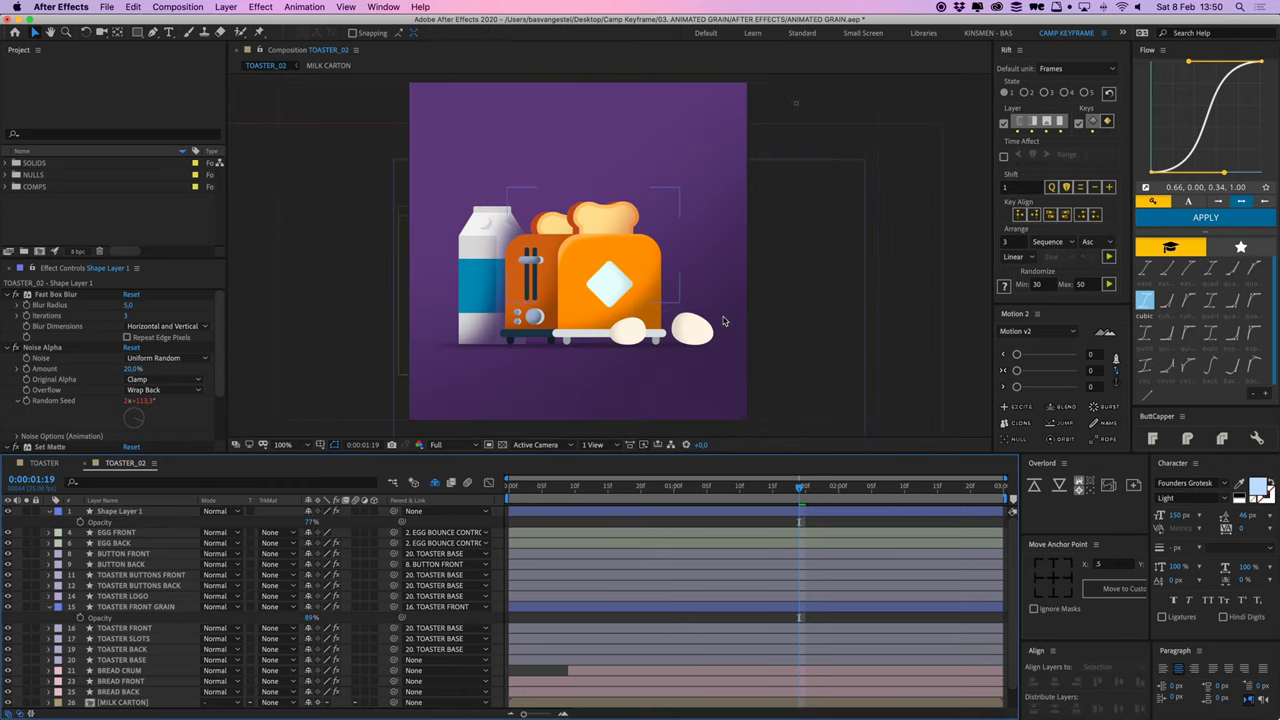
pyautogui.press('.')
pyautogui.press('.')
pyautogui.press('.')
pyautogui.press('.')
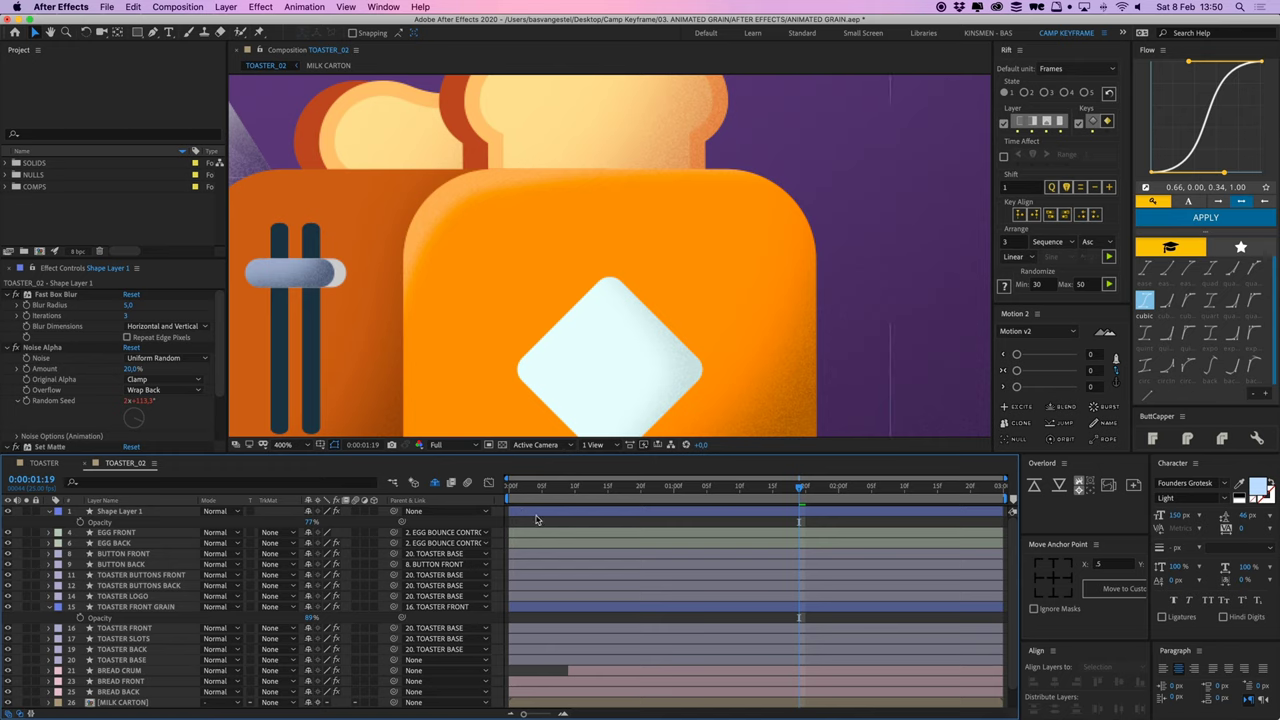
pyautogui.click(535, 520)
pyautogui.click(133, 305)
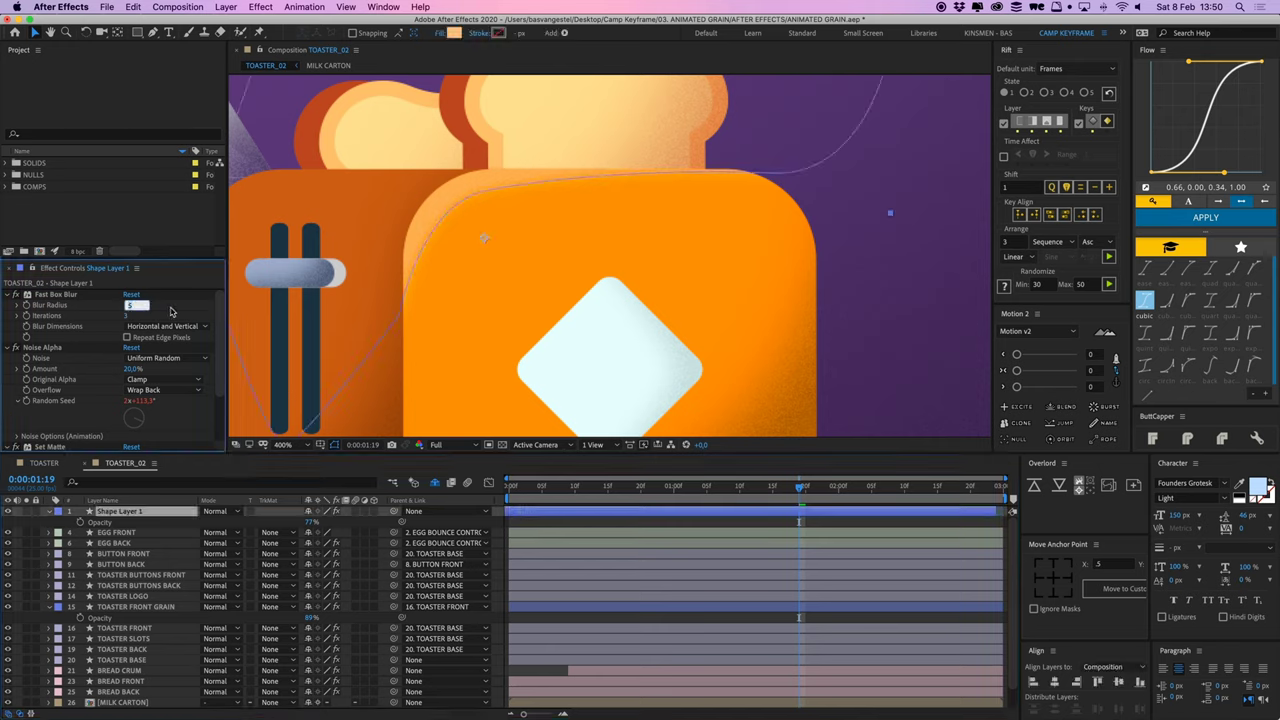
pyautogui.press('Return')
pyautogui.click(535, 516)
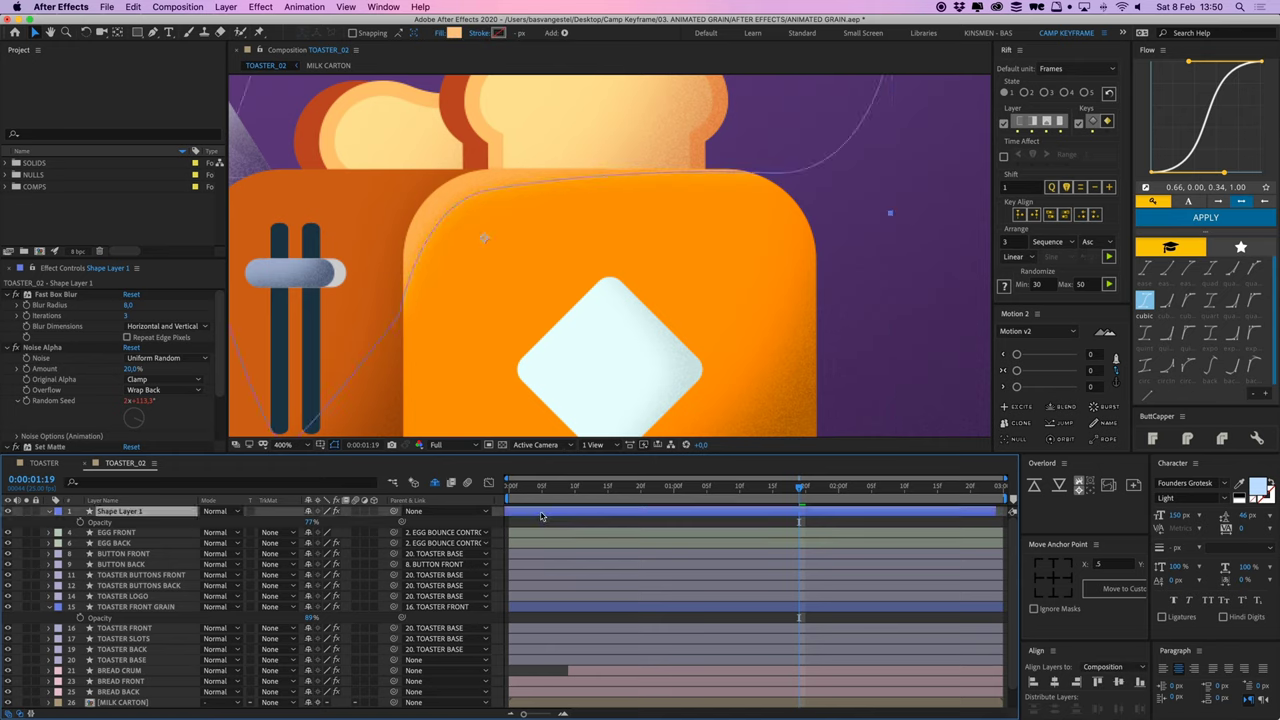
# Step: Rename Shape Layer 1 as TOASTER GRAIN HIGHLIGHT
pyautogui.press('Return')
pyautogui.write('TOASTER GRAIN HIGHLIGT')
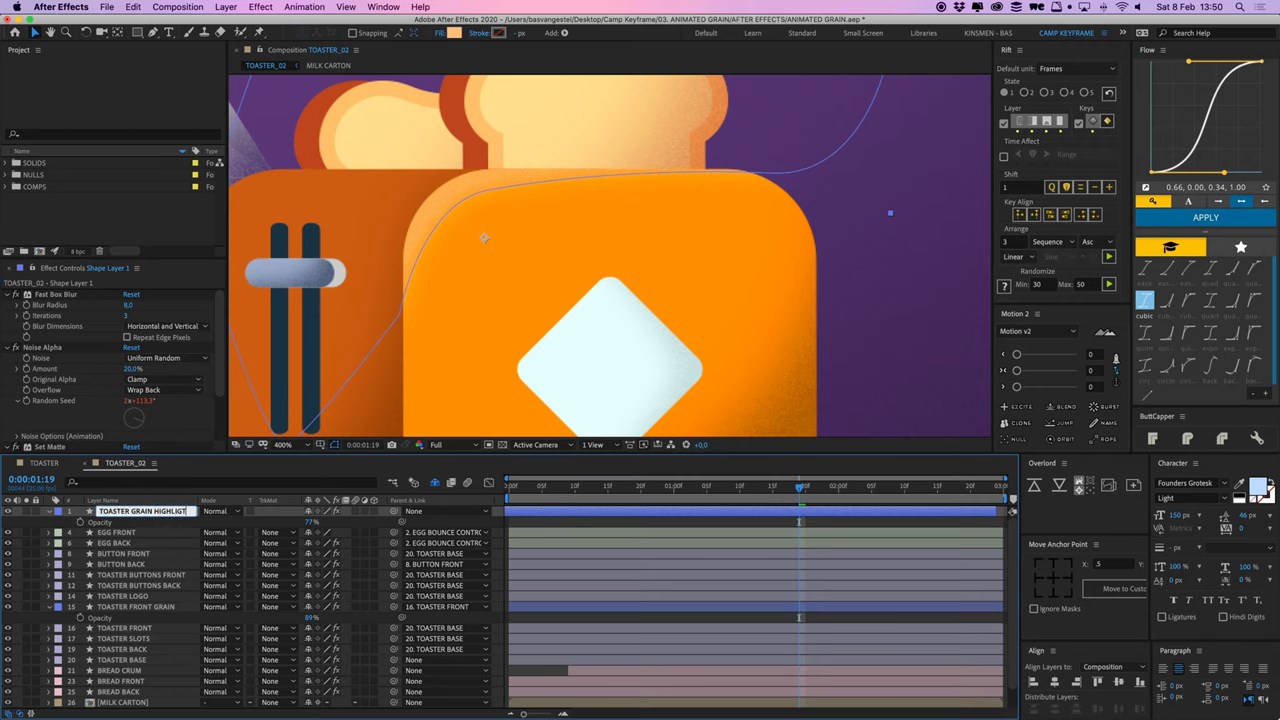
pyautogui.press('Return')
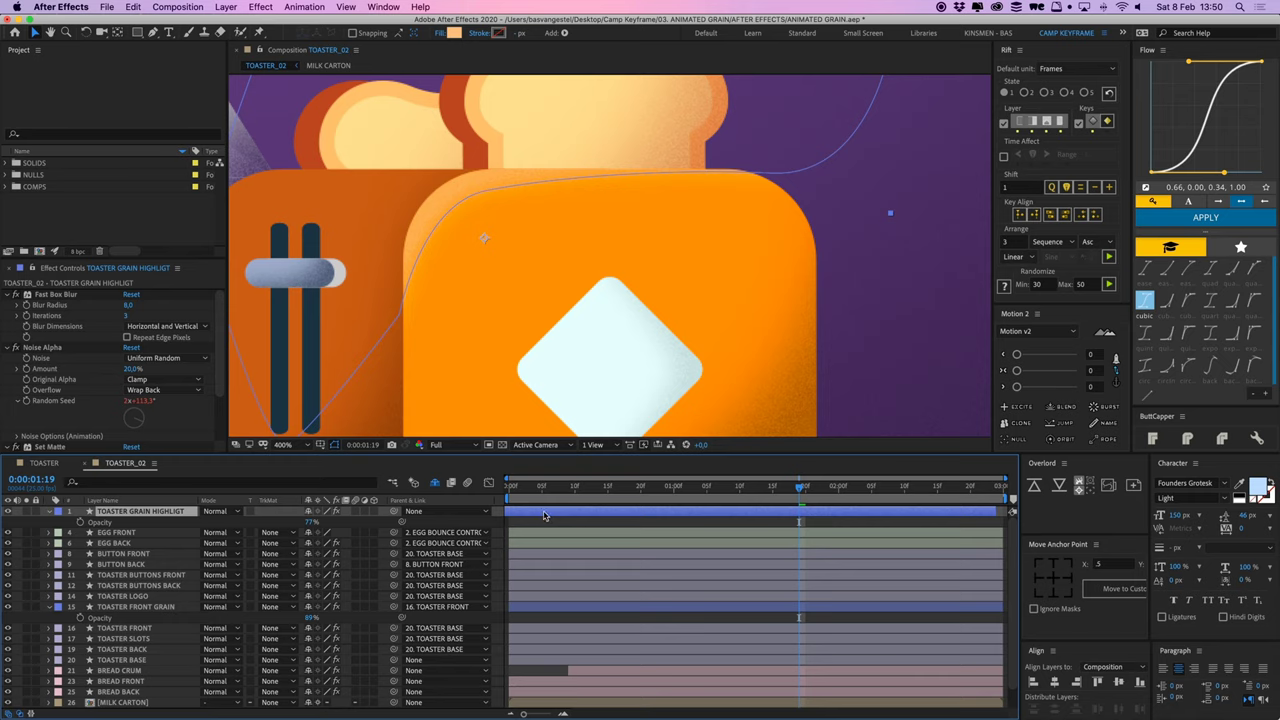
pyautogui.press('Return')
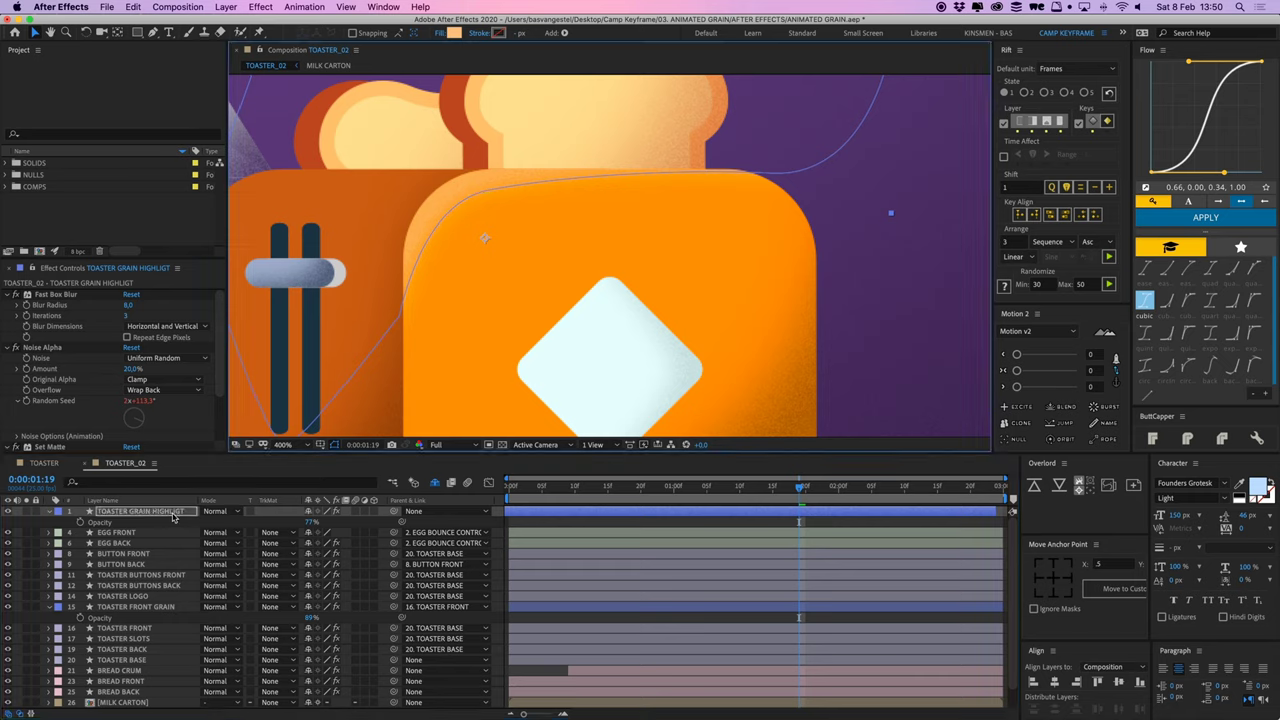
pyautogui.click(173, 516)
pyautogui.press('Return')
pyautogui.press('Right')
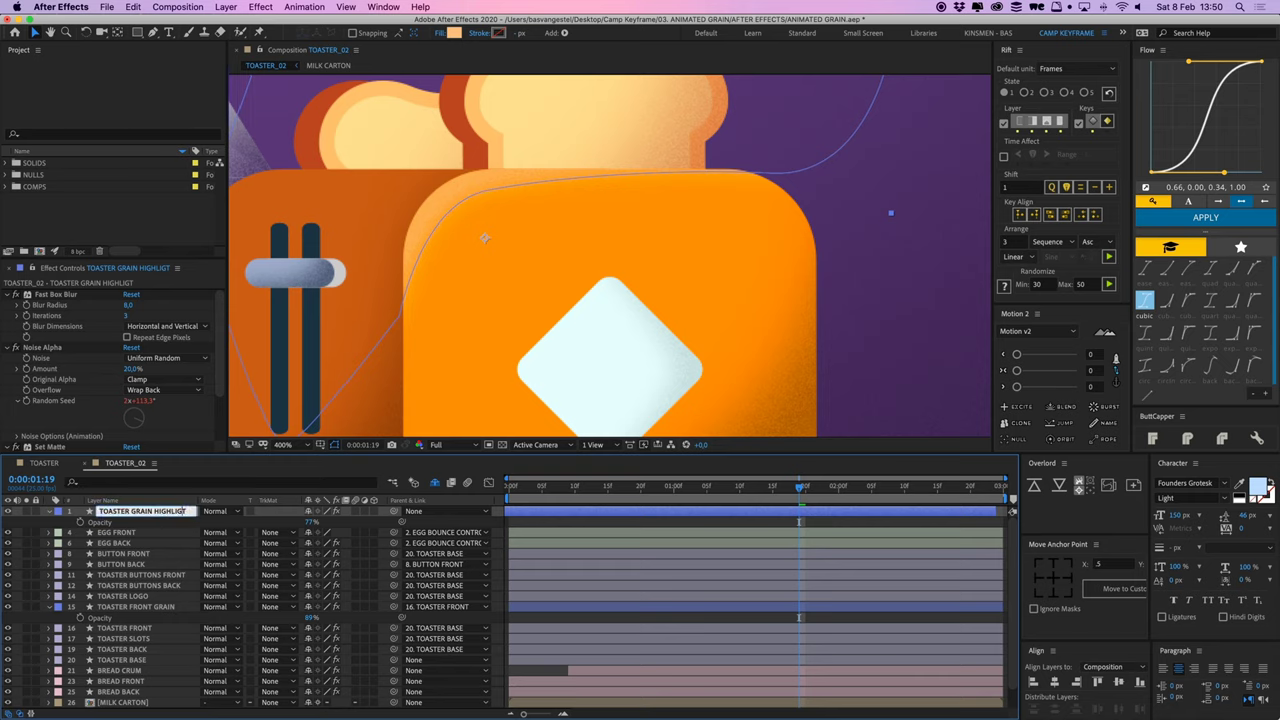
pyautogui.press('Return')
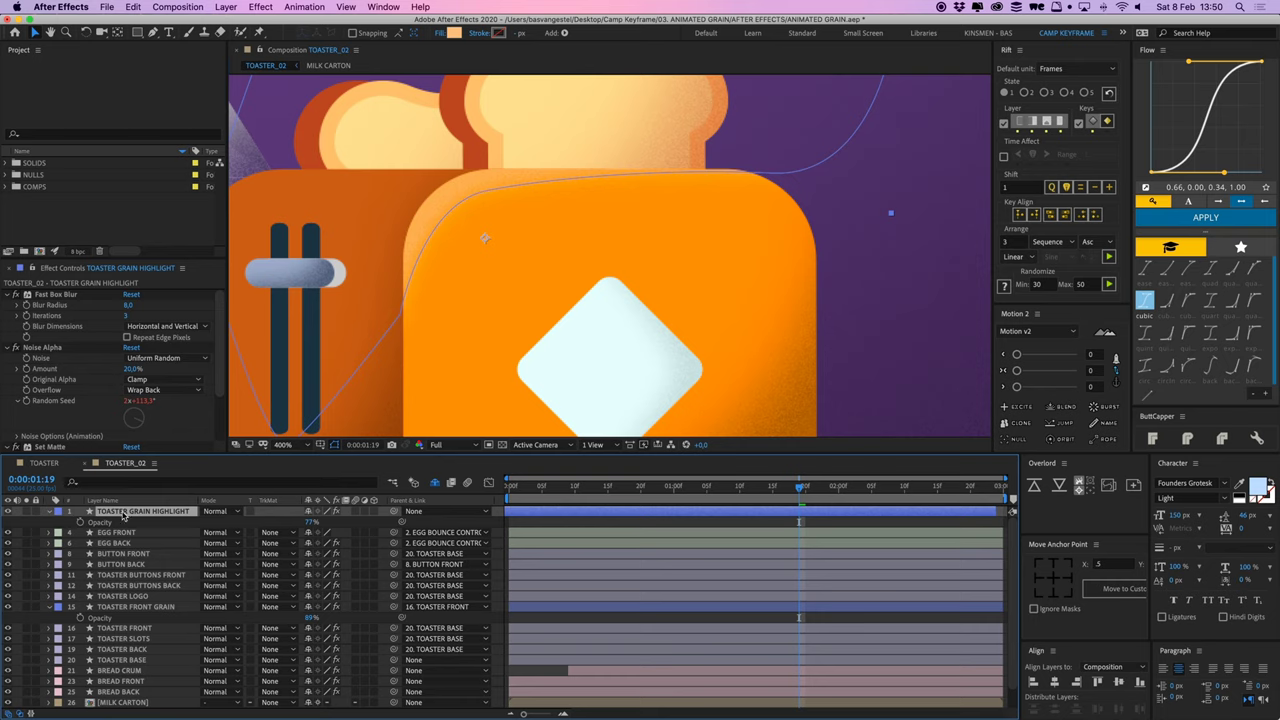
# Step: Move TOASTER GRAIN HIGHLIGHT directly above TOASTER FRONT GRAIN and parent it to TOASTER FRONT
pyautogui.moveTo(123, 514); pyautogui.dragTo(171, 602)
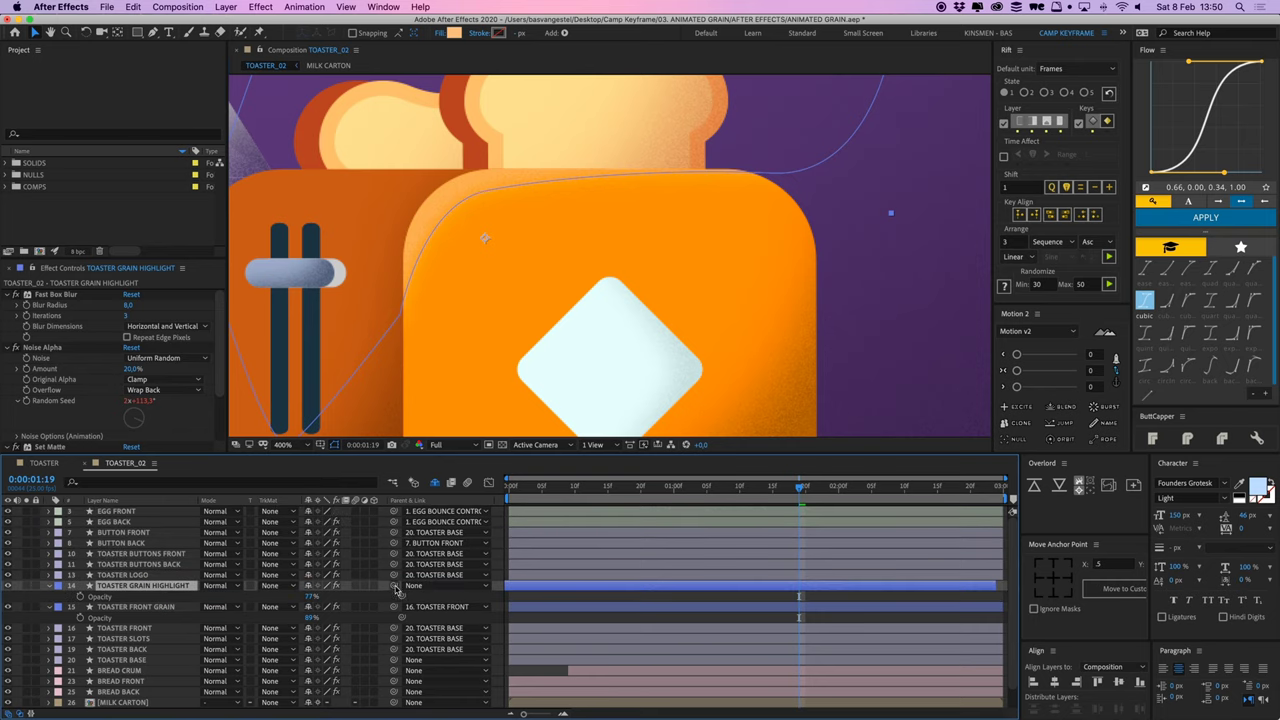
pyautogui.moveTo(396, 586); pyautogui.dragTo(124, 628)
pyautogui.click(656, 597)
pyautogui.click(540, 587)
pyautogui.click(548, 599)
# Step: Preview the animated highlight grain close up and replay the whole composition from the start
pyautogui.press('space')
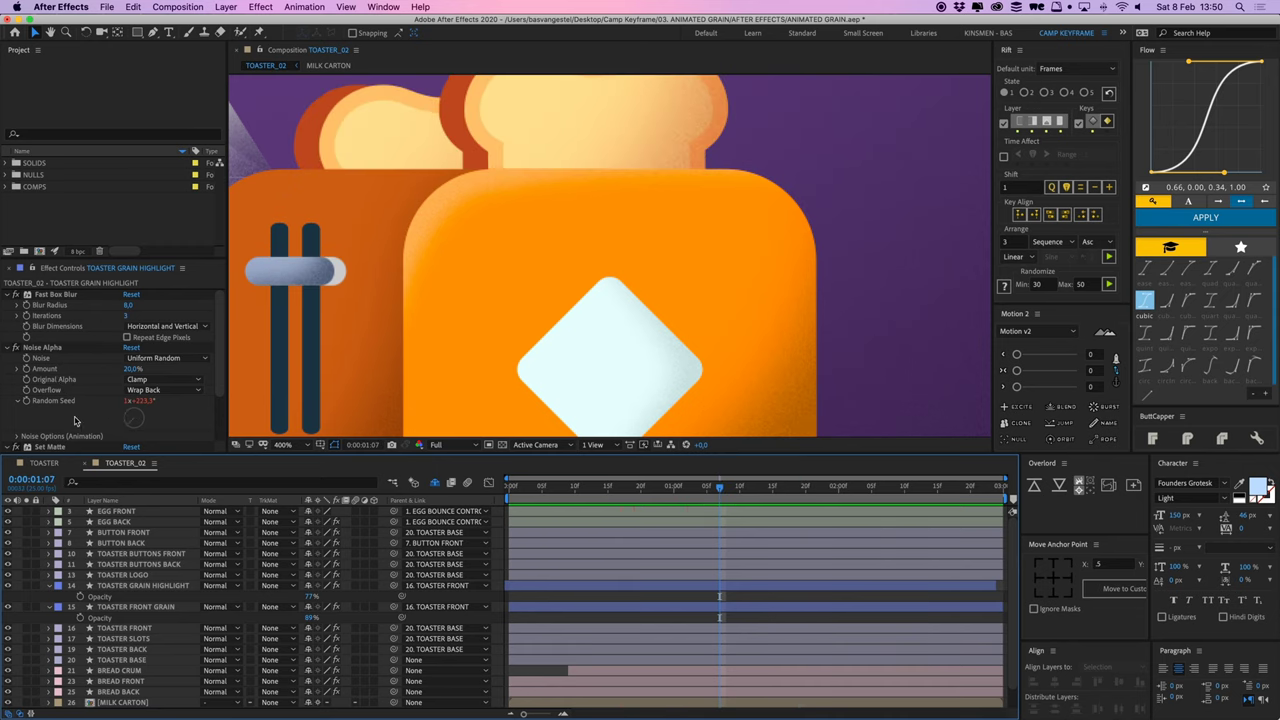
pyautogui.scroll(-3, 74, 421)
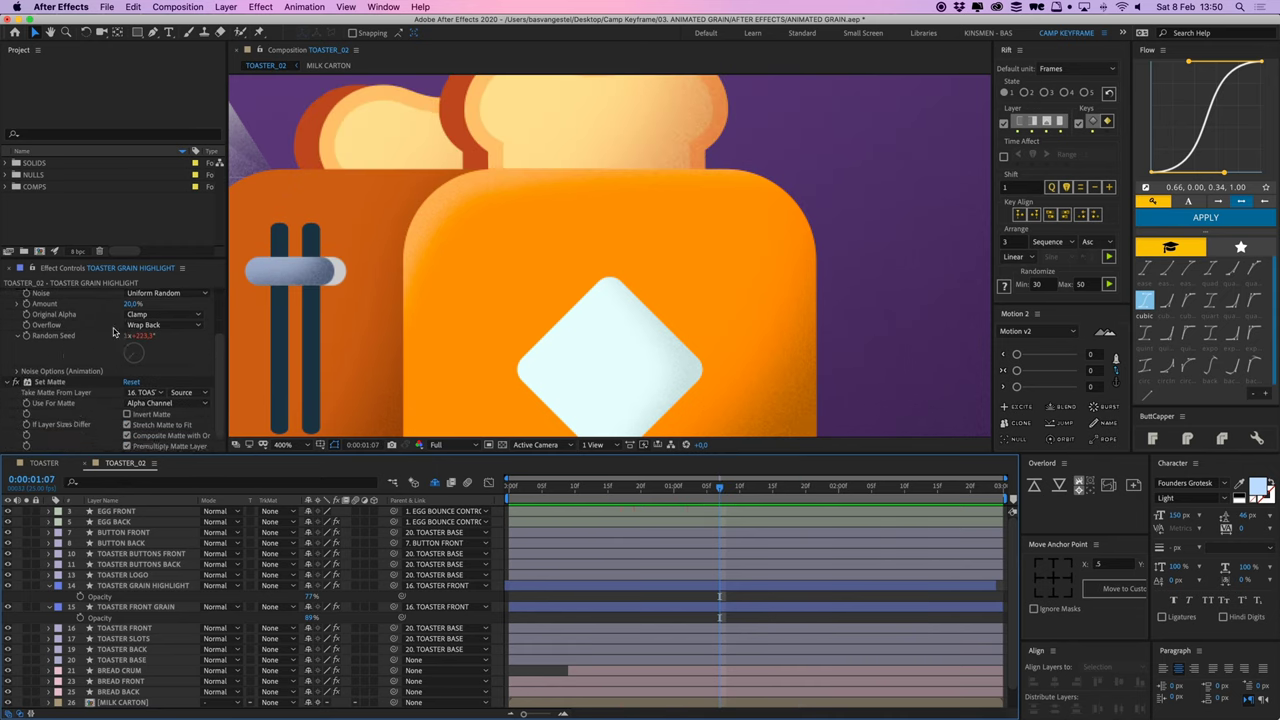
pyautogui.moveTo(569, 491); pyautogui.dragTo(493, 505)
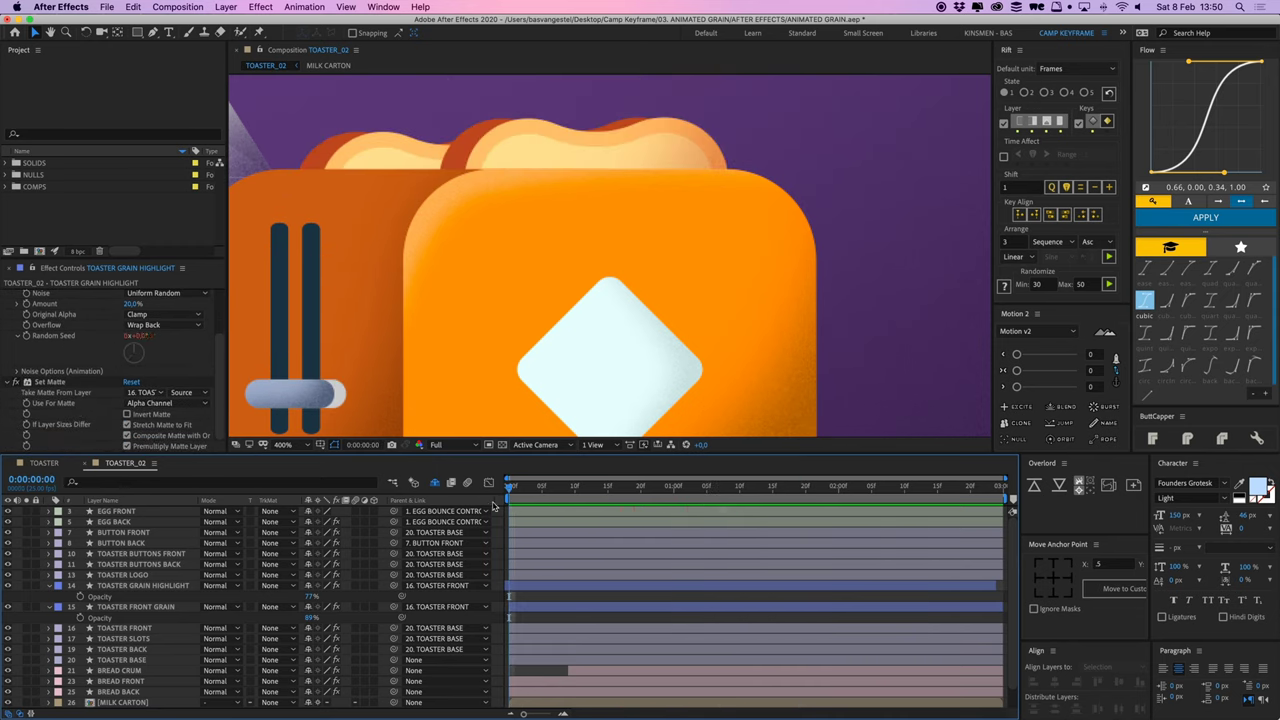
pyautogui.scroll(-4, 628, 253)
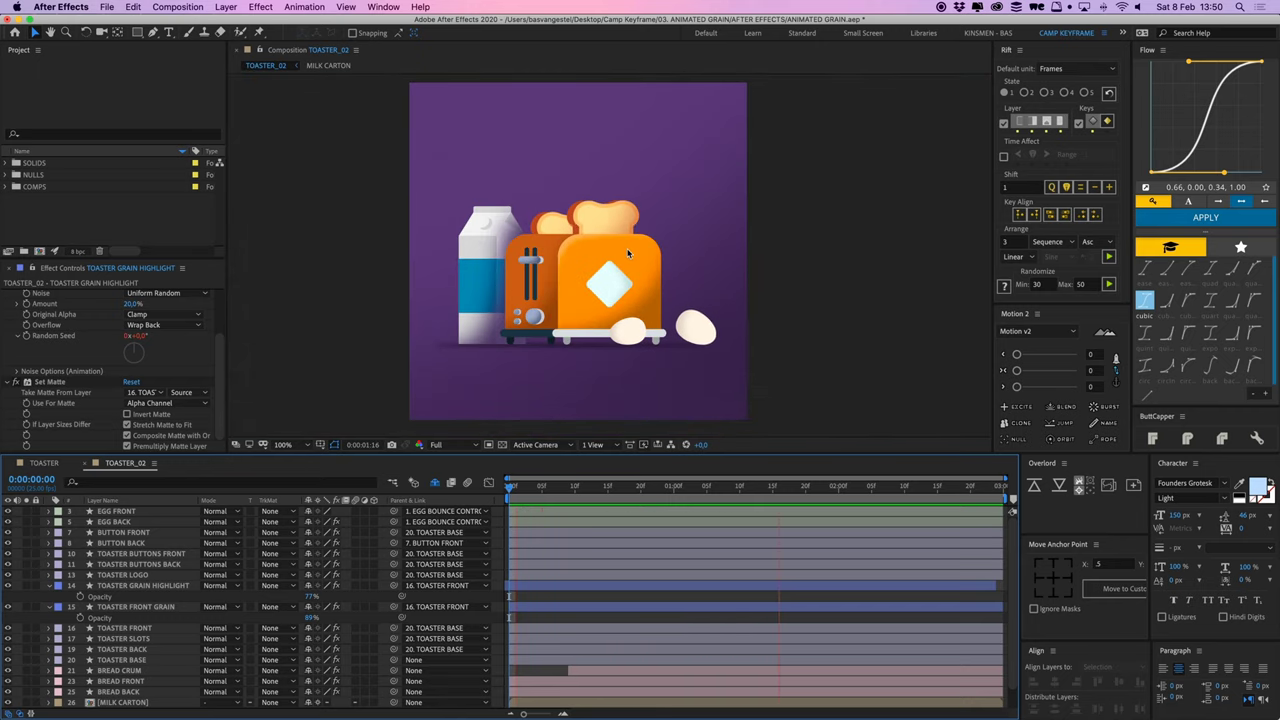